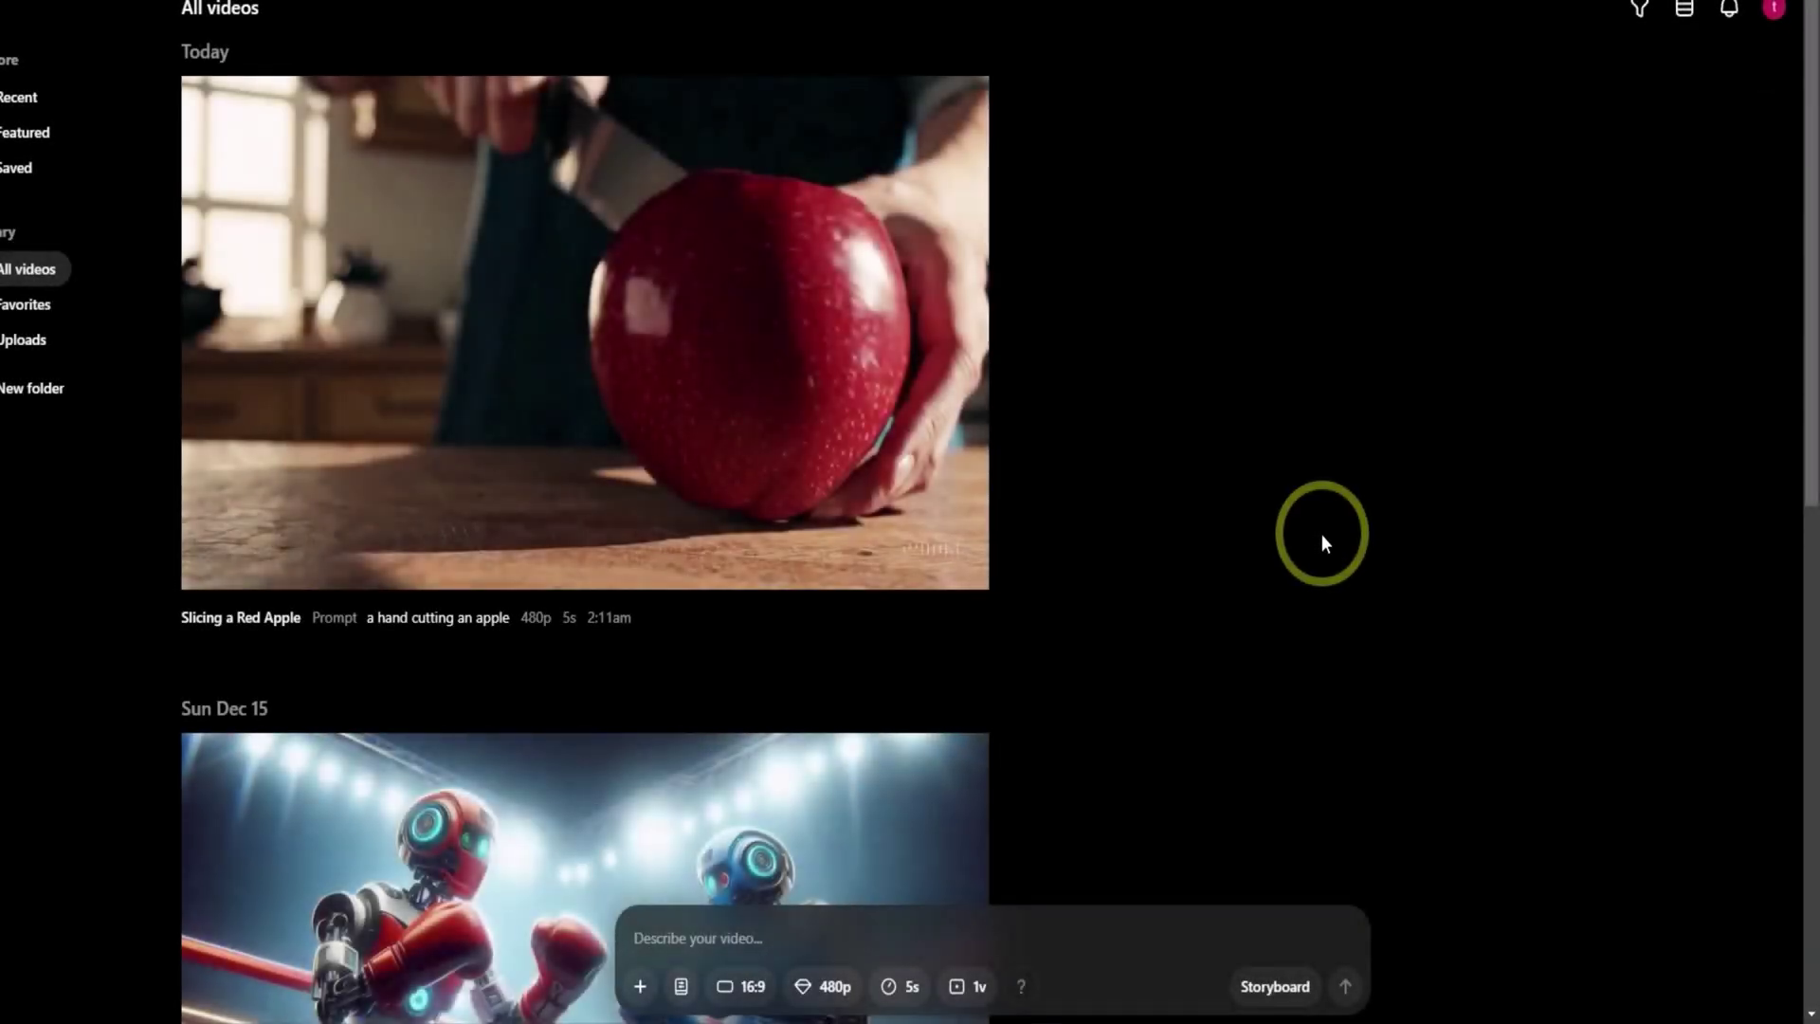
Review the Majestic Mountain Vista video and its full prompt, and return to the video library.
mouse_move(533, 367)
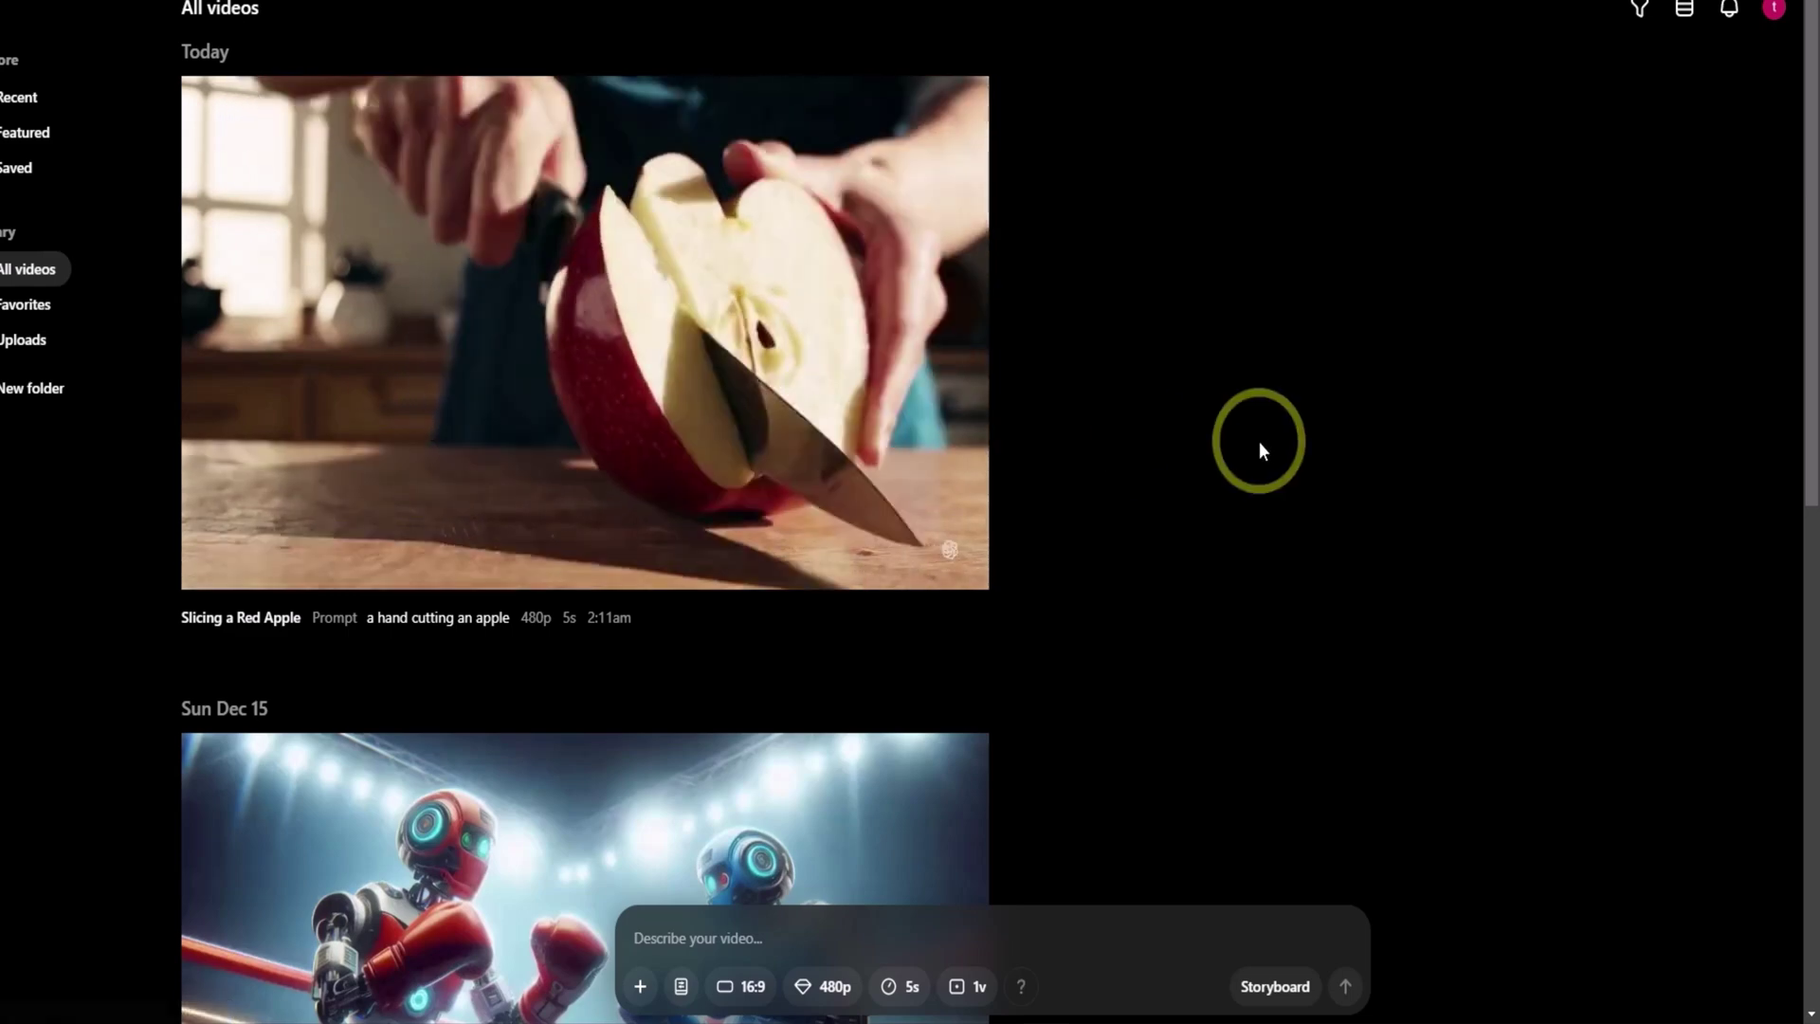
scroll(1265, 441, down, 10)
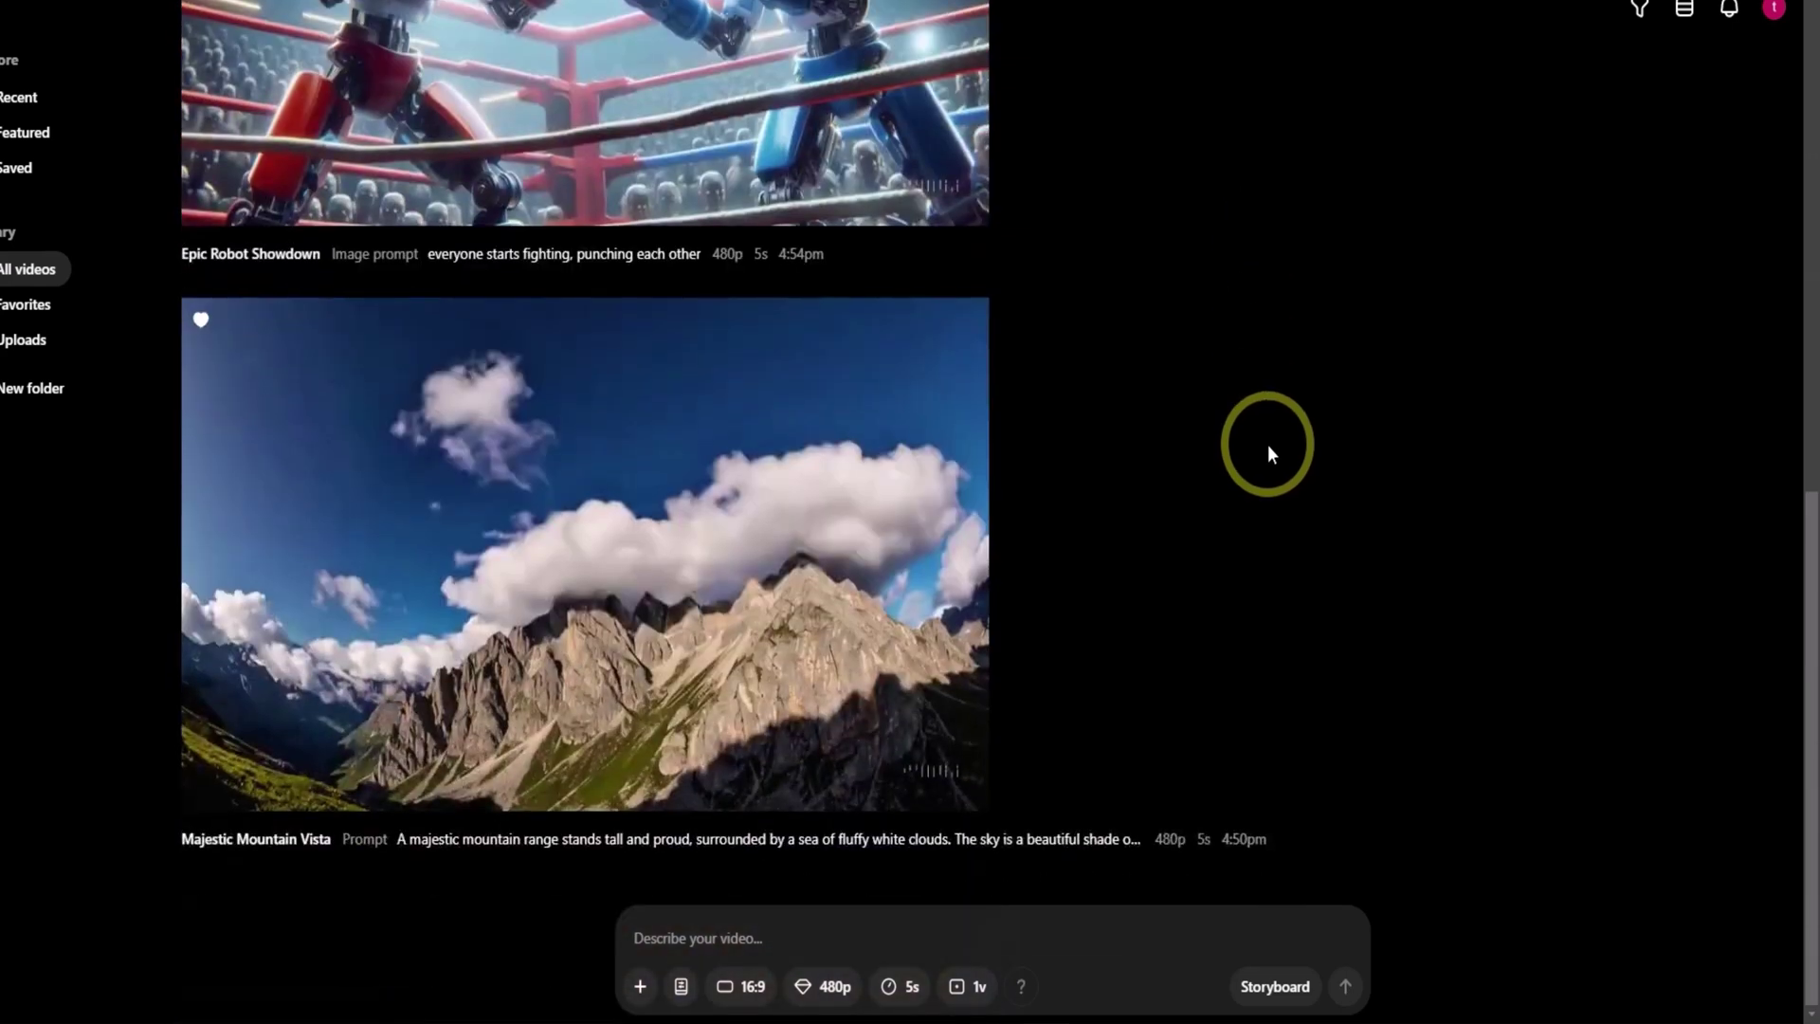
mouse_move(183, 723)
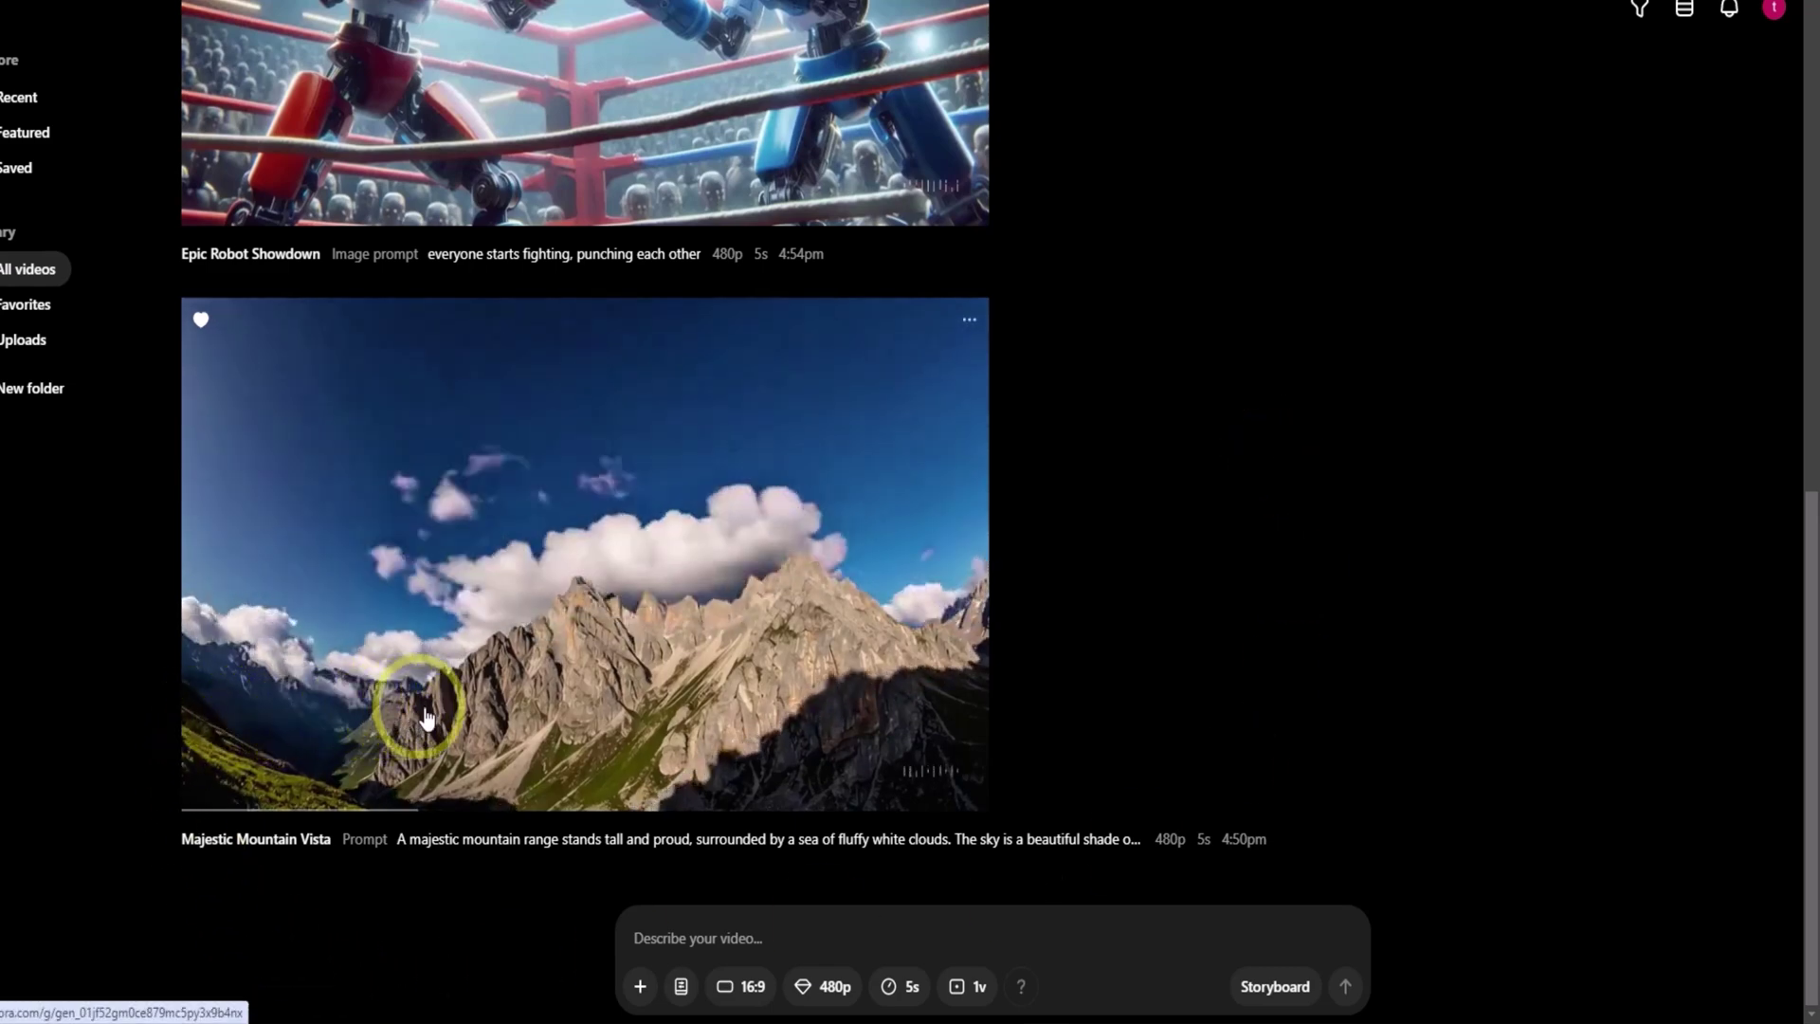
click(711, 698)
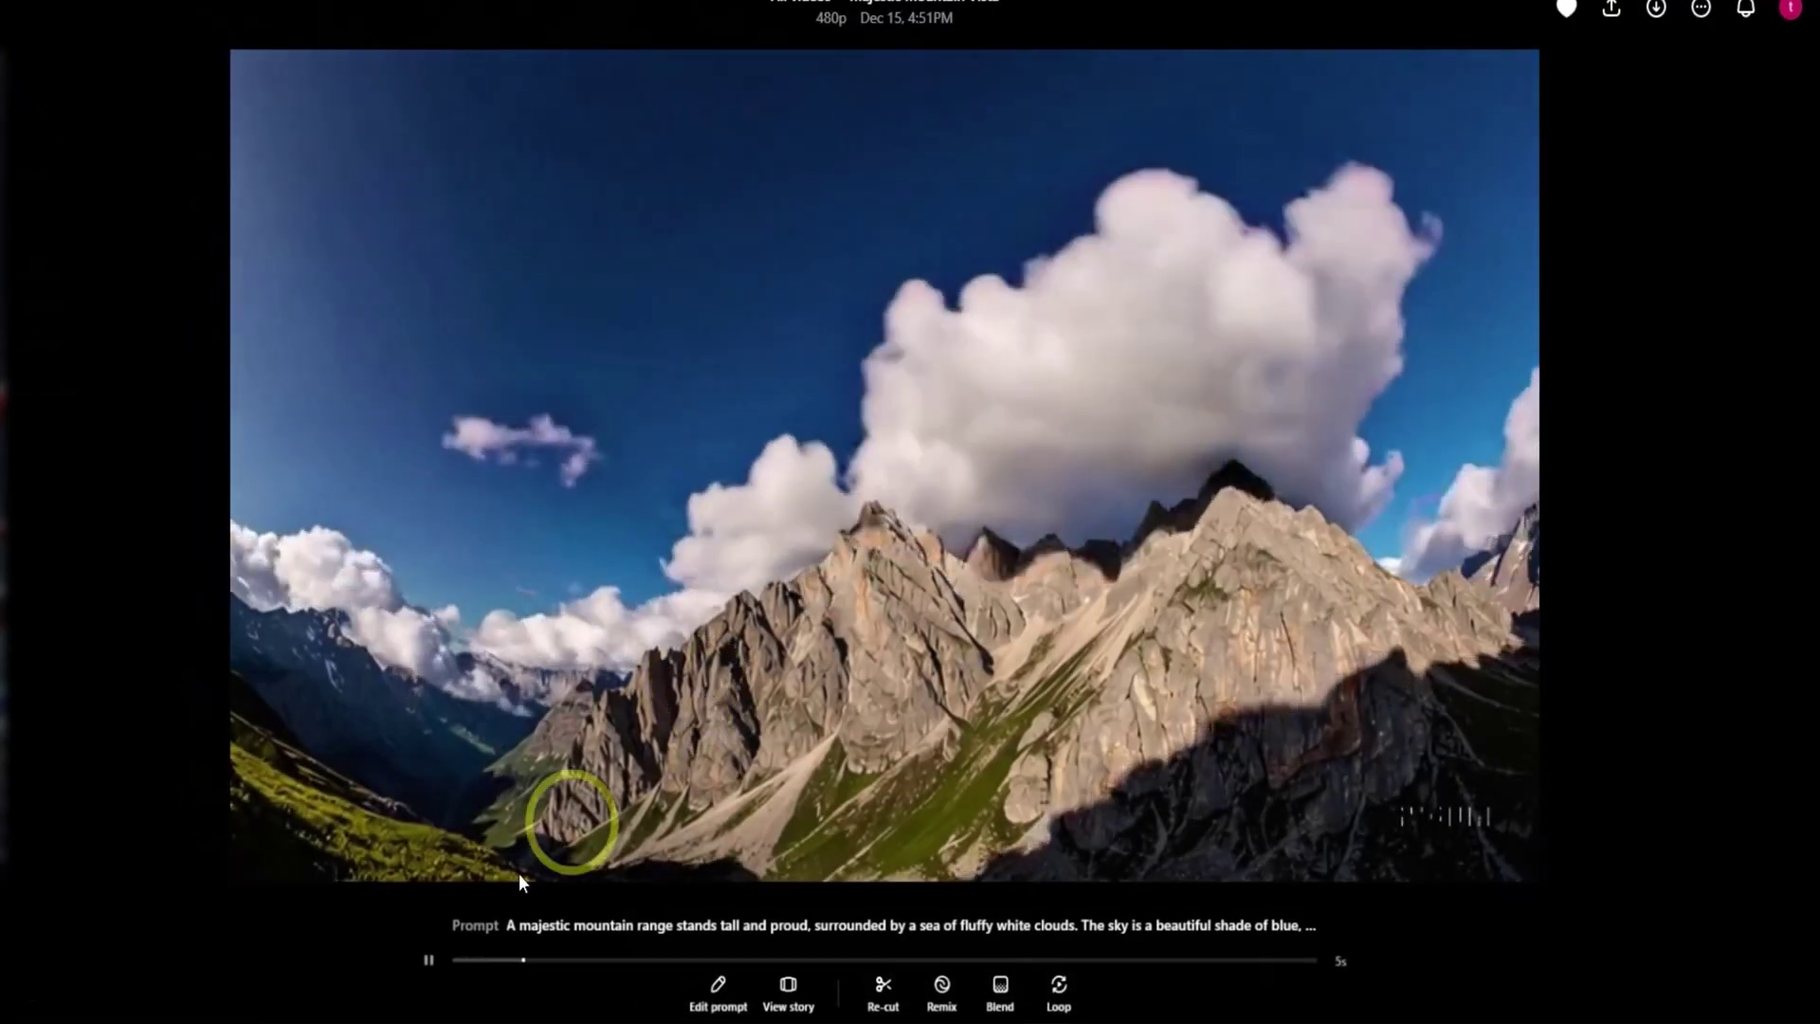
click(429, 959)
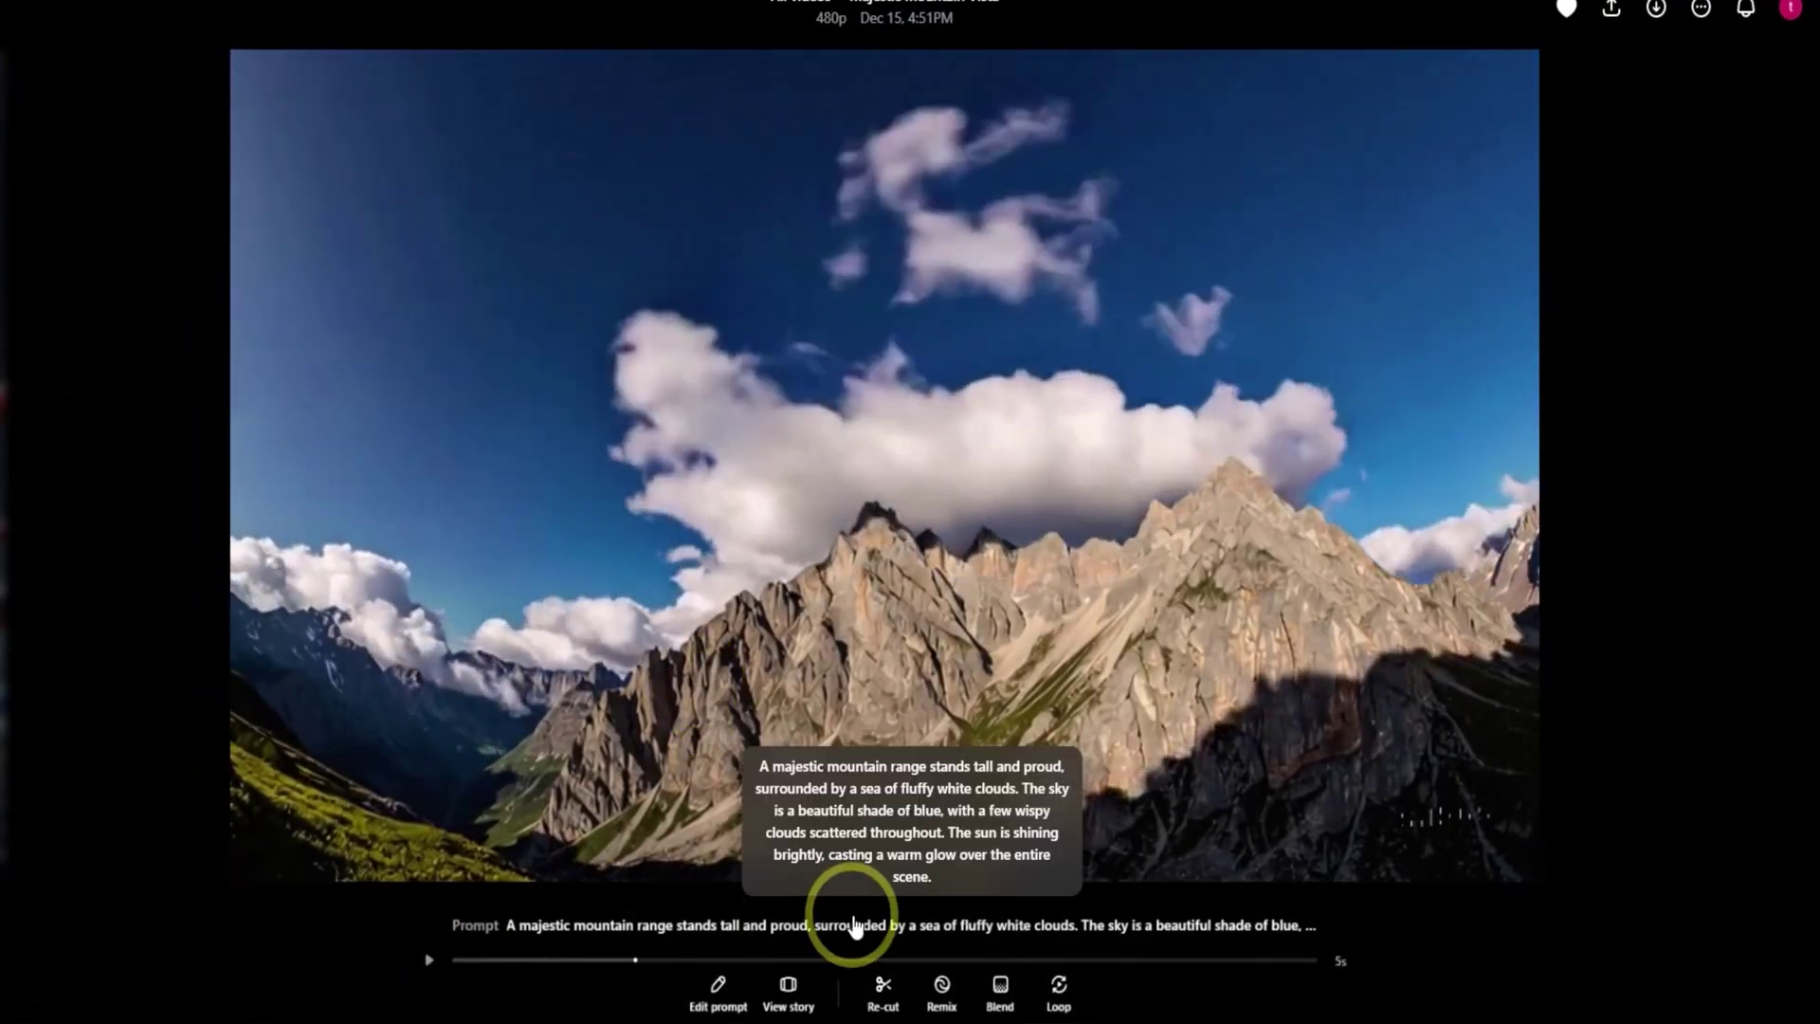
click(717, 1006)
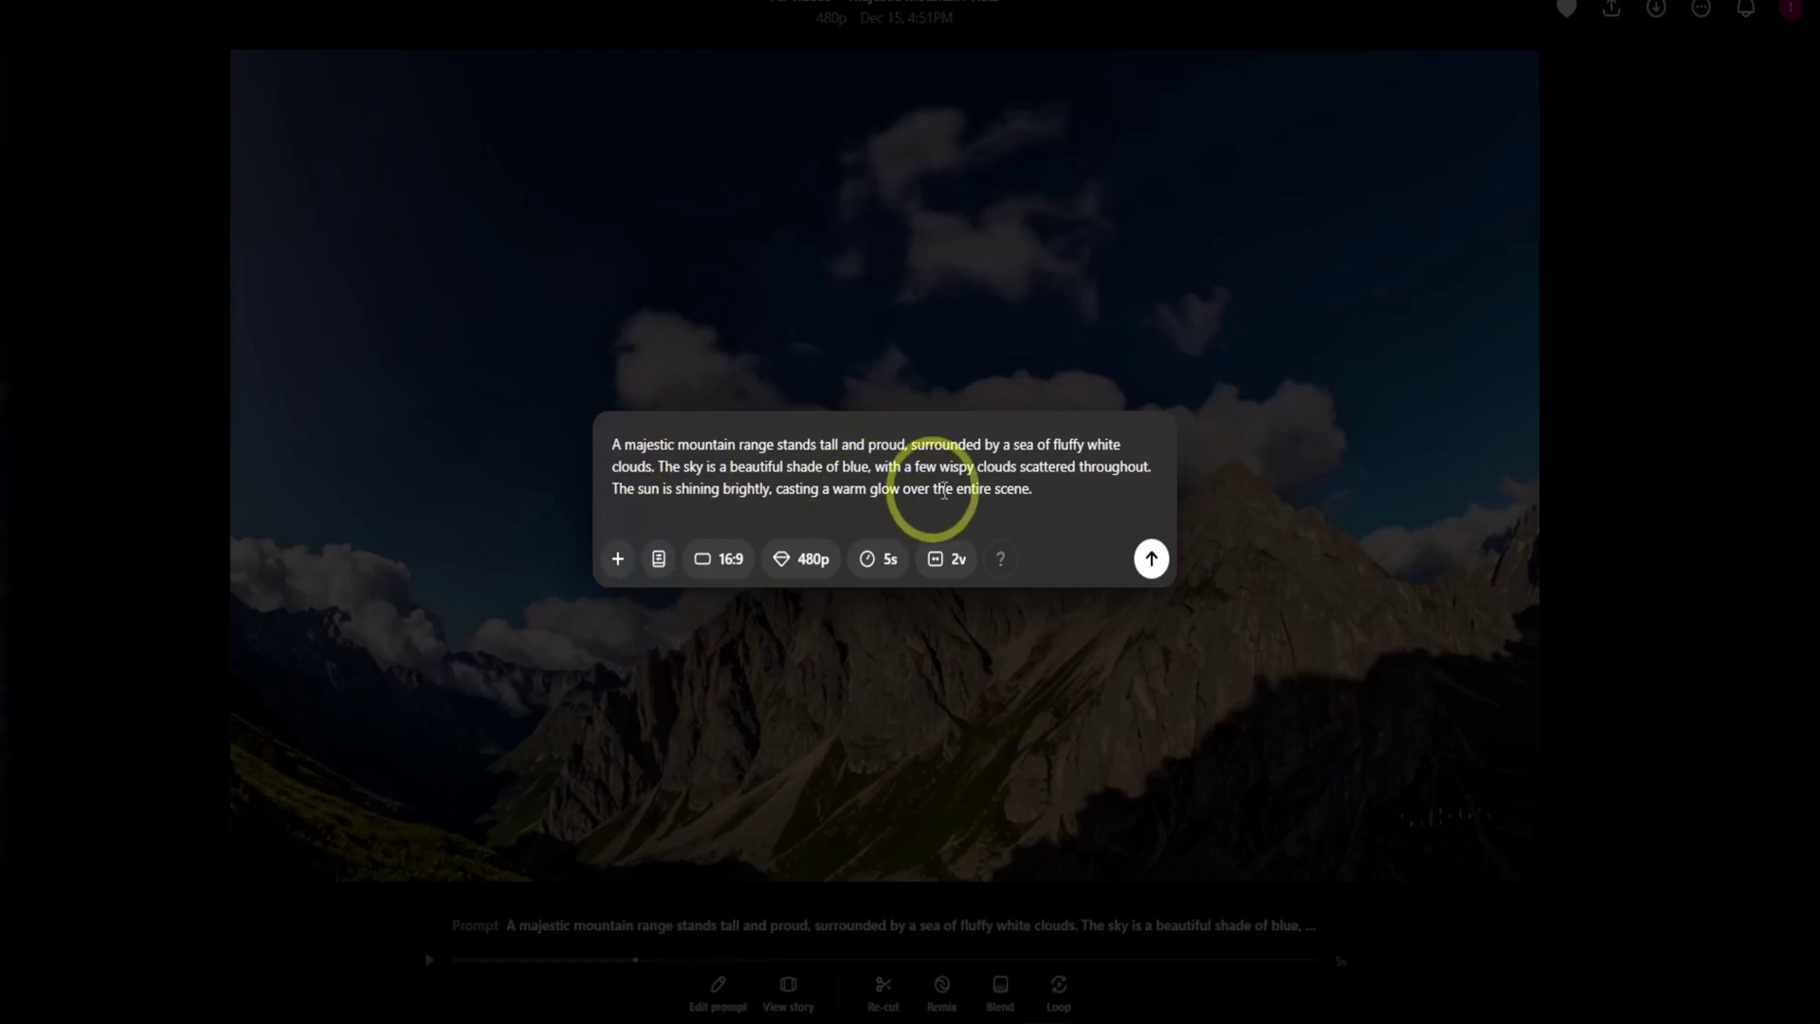
click(639, 751)
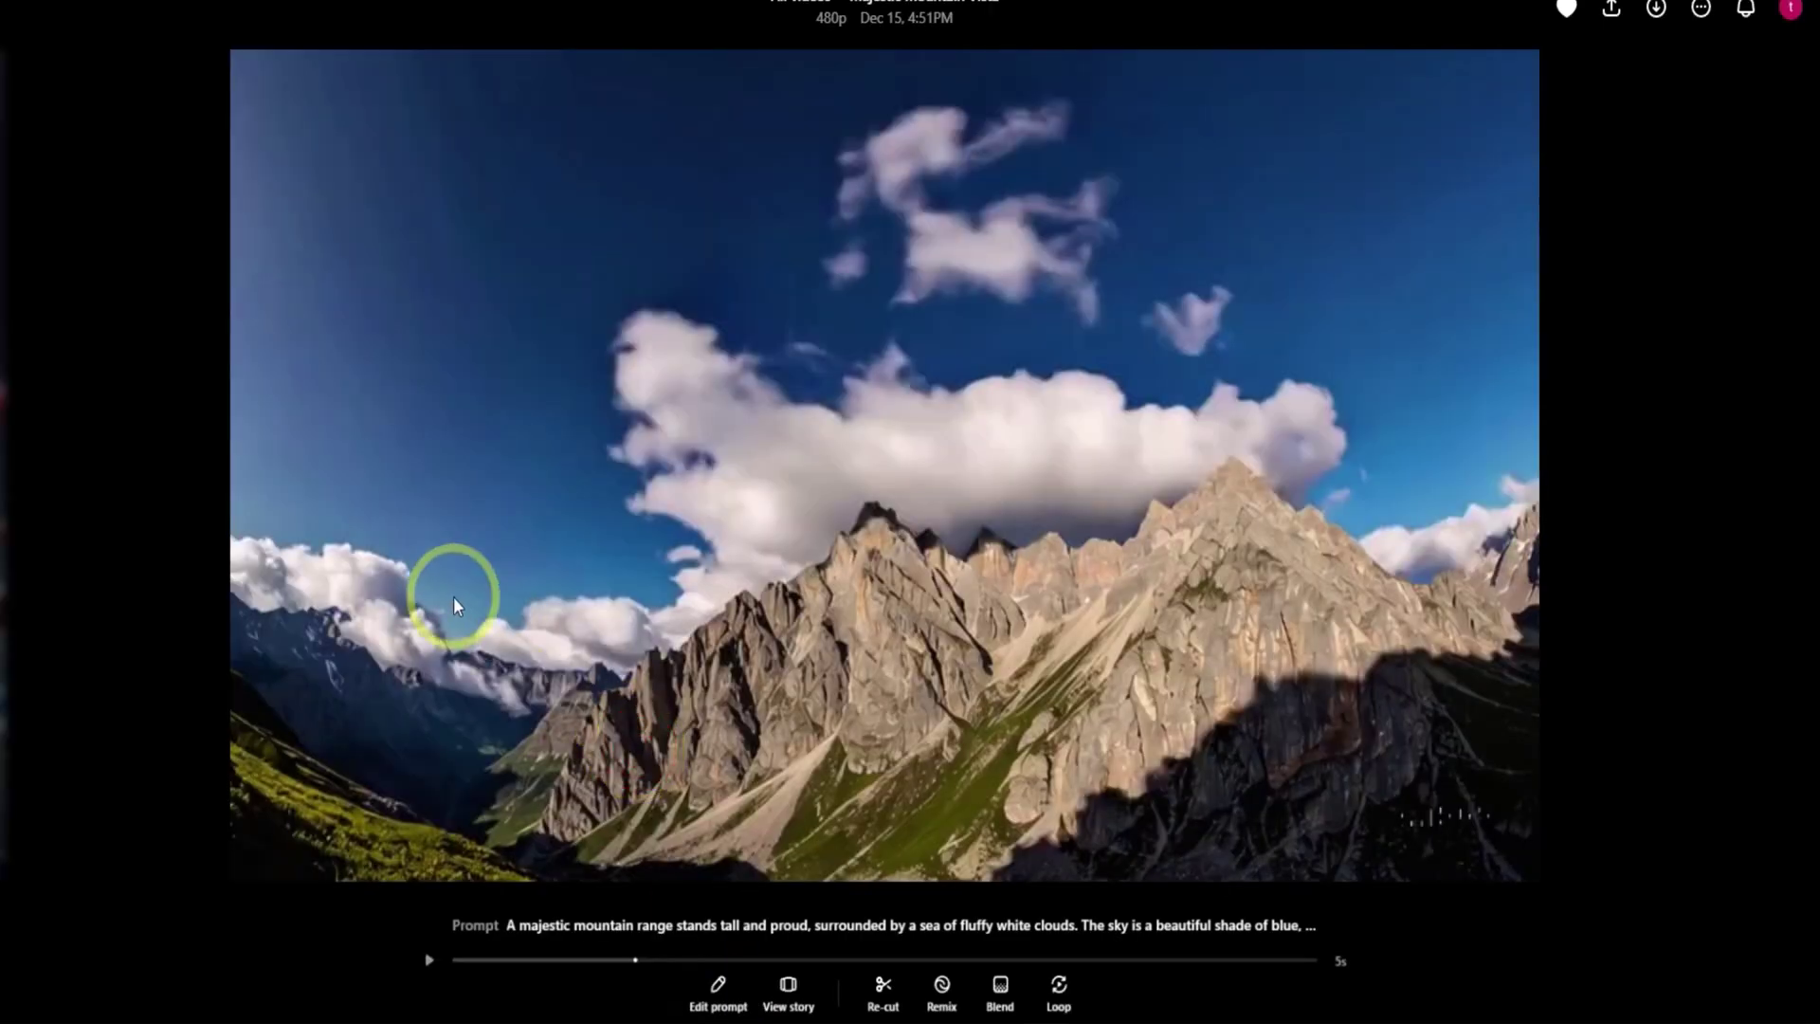
click(429, 962)
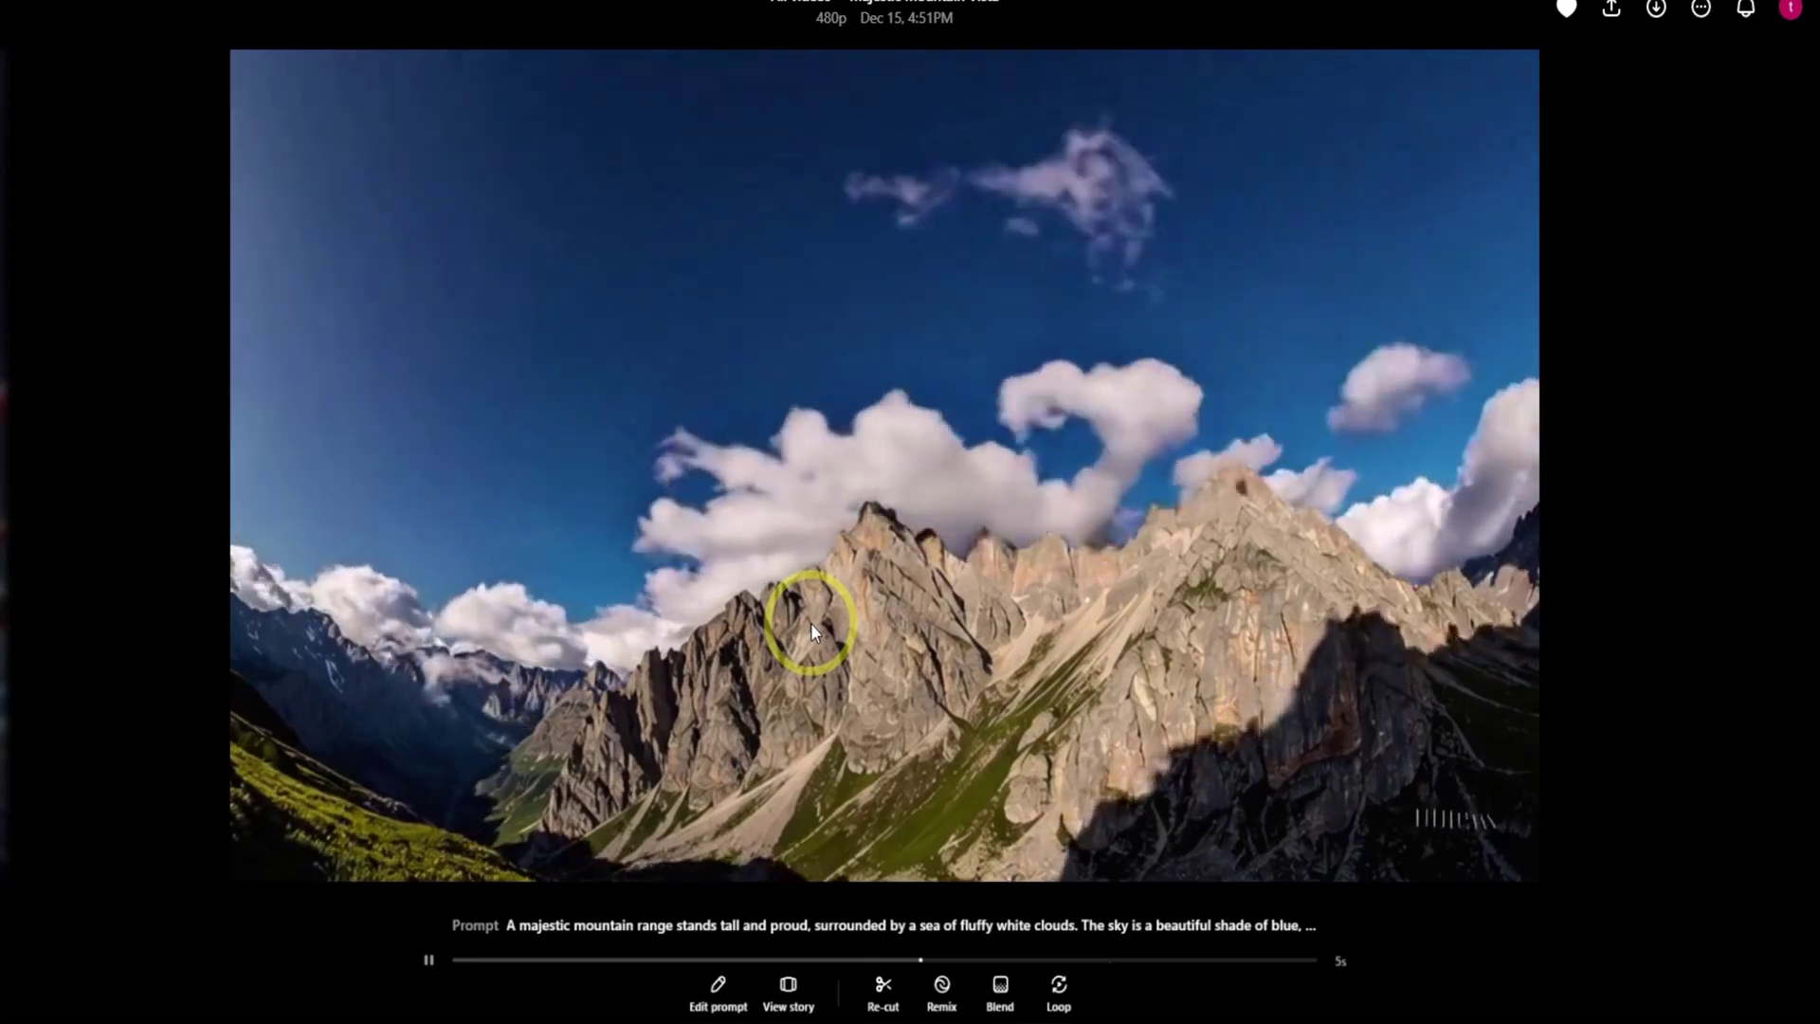
click(98, 233)
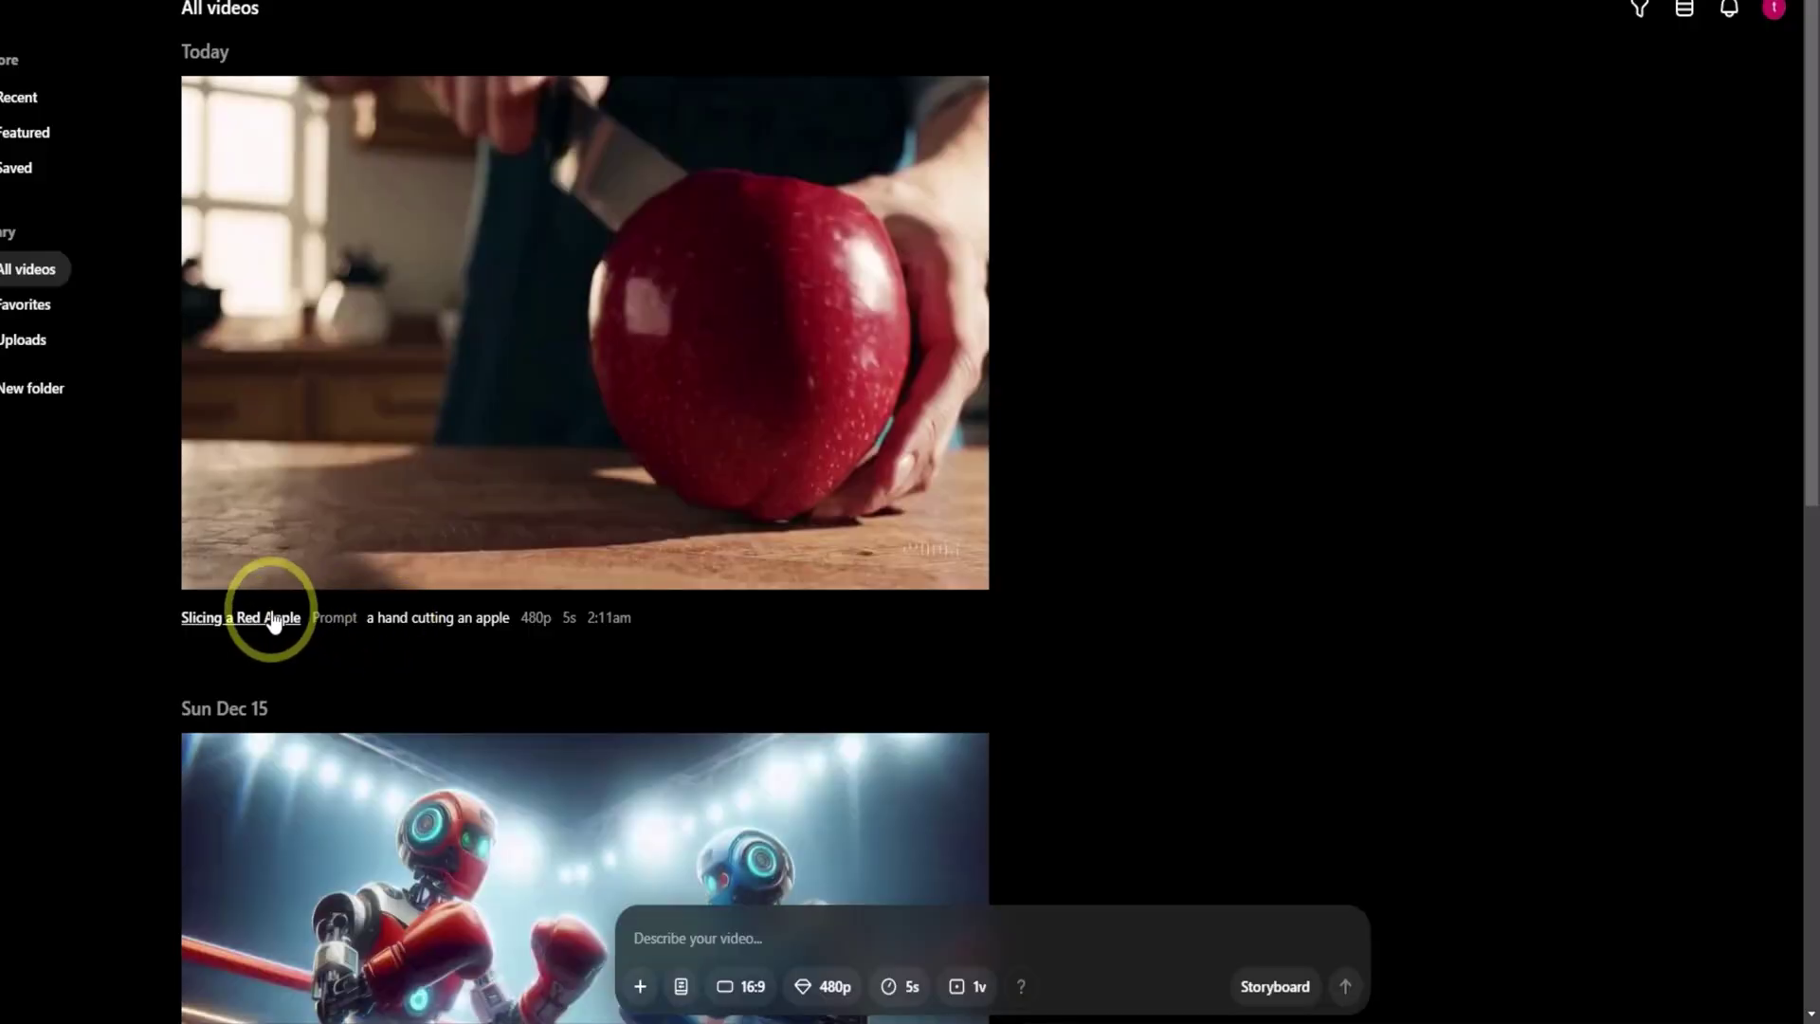
Copy the Slicing a Red Apple video's prompt "a hand cutting an apple" into the image description in Microsoft Designer.
drag(367, 617, 510, 623)
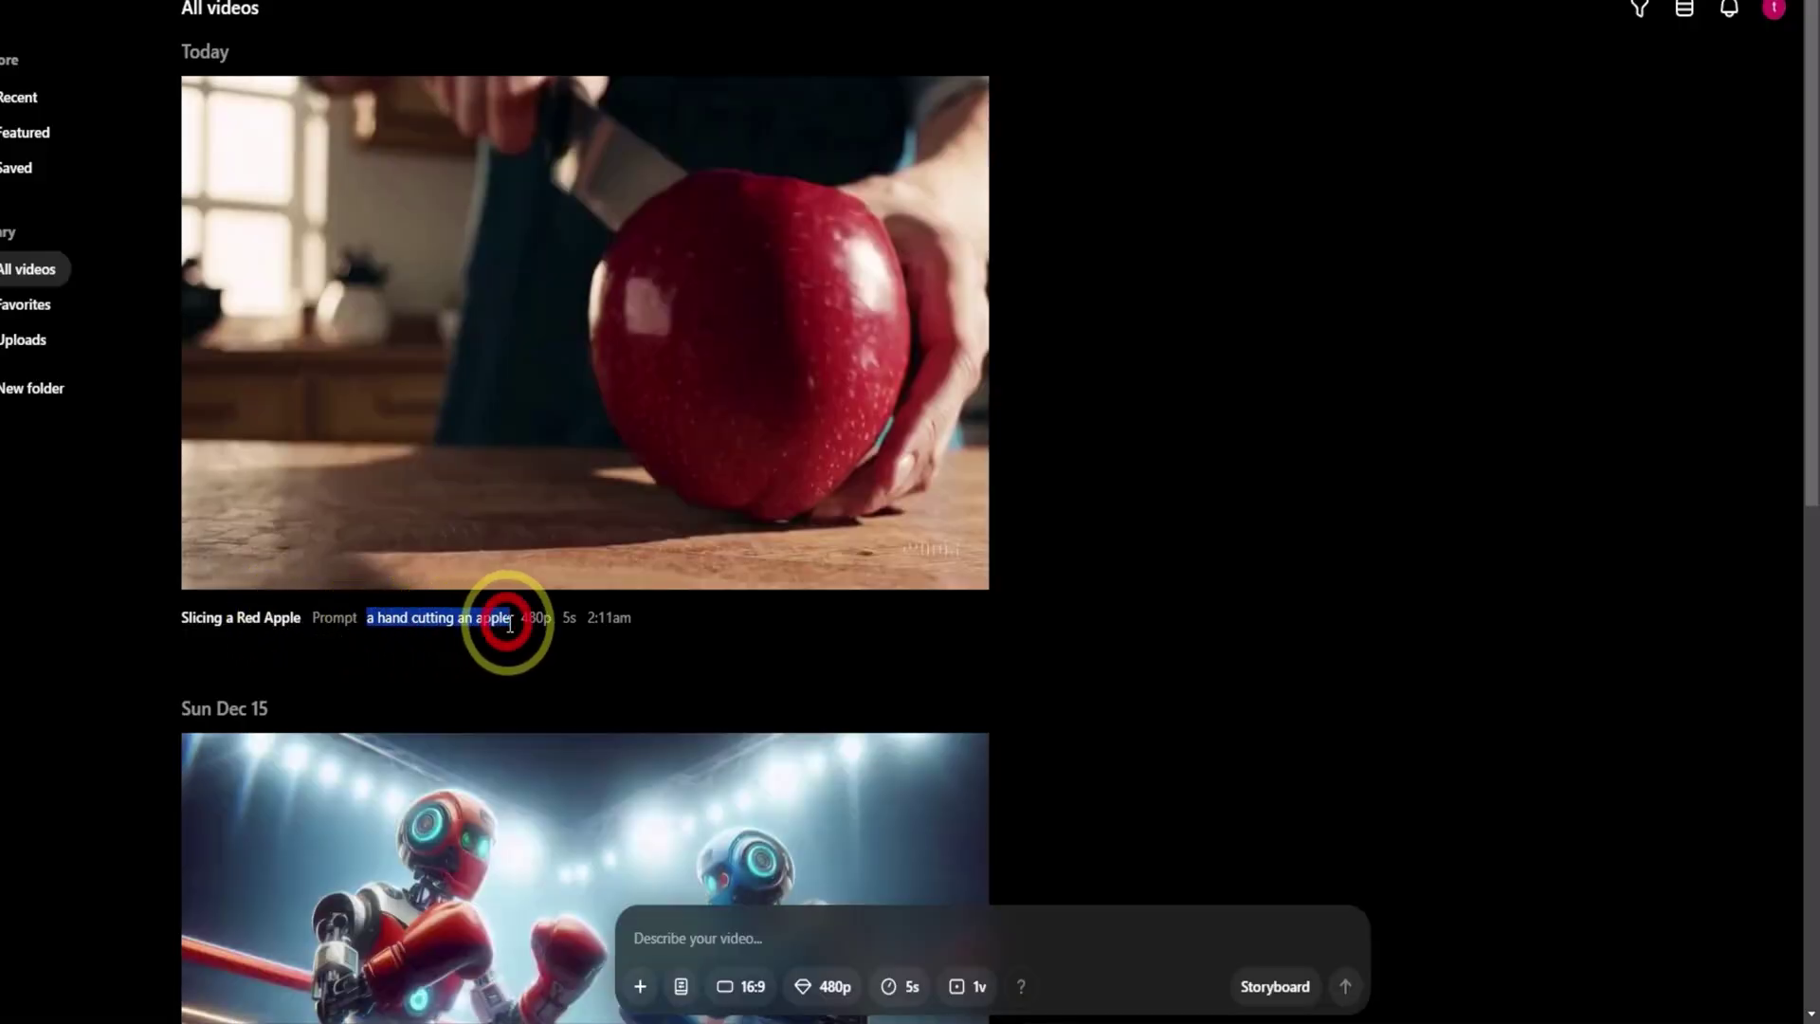
right_click(510, 623)
click(590, 652)
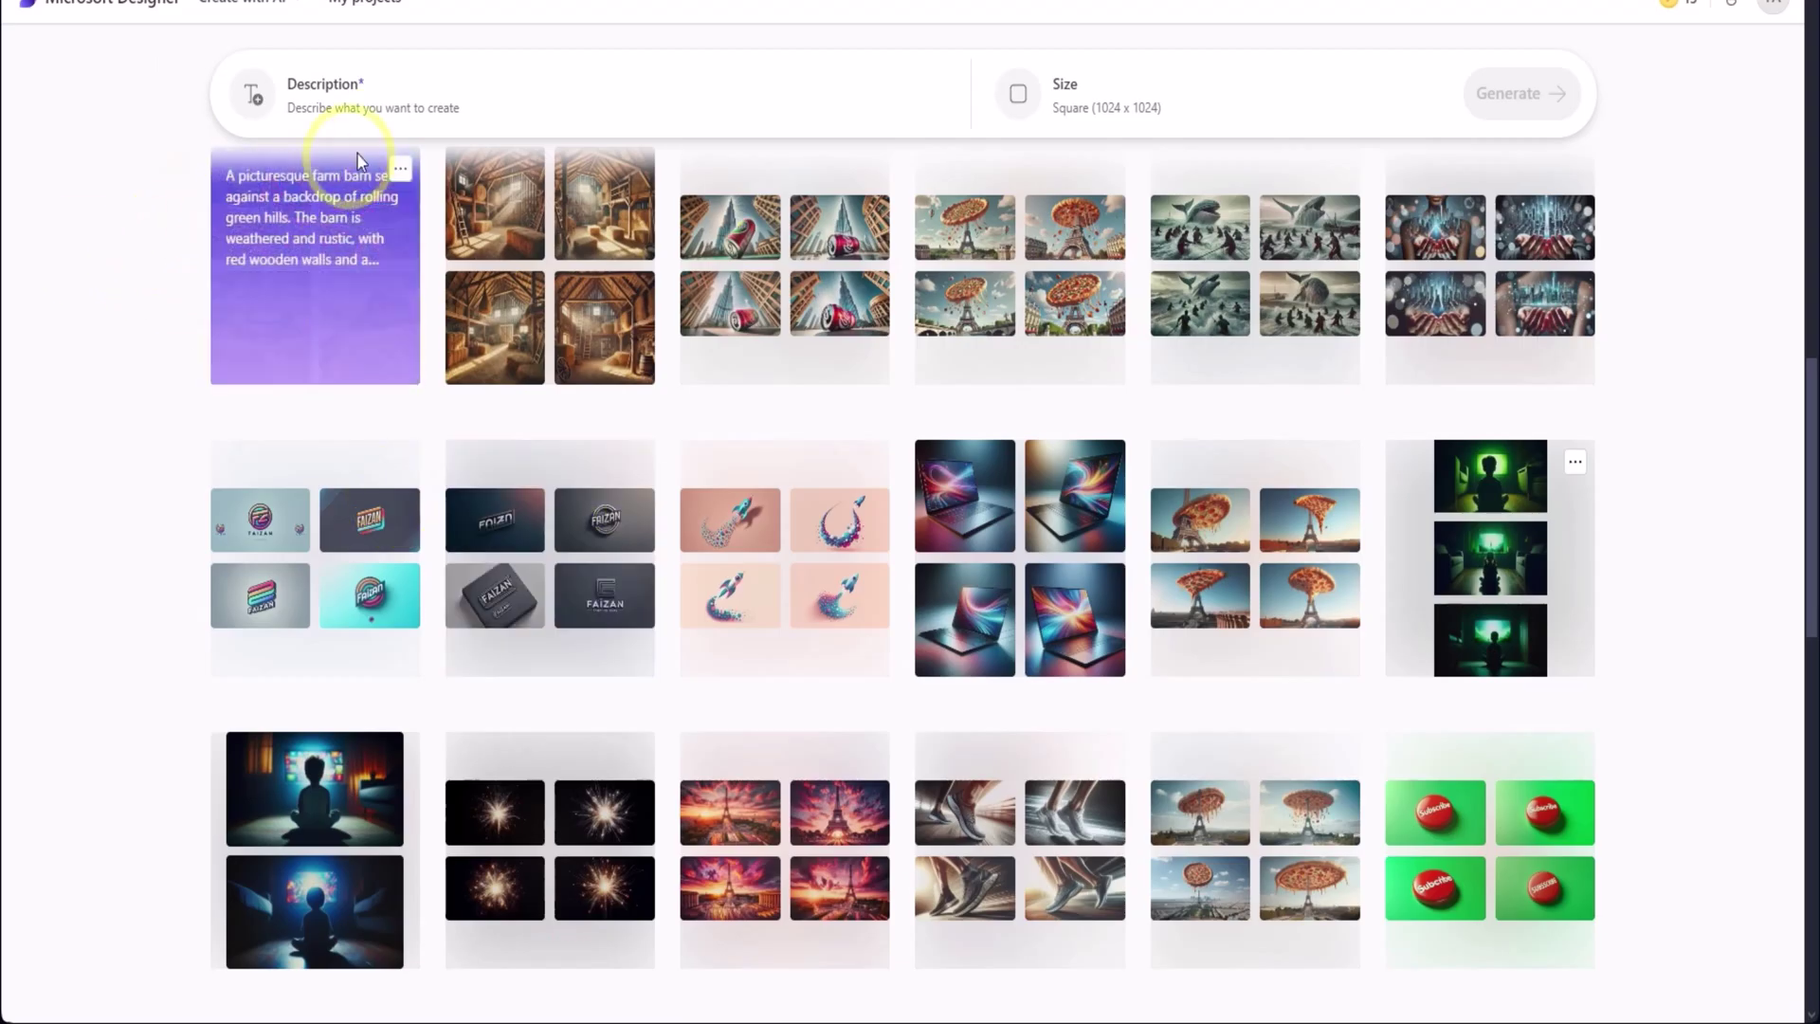
click(394, 112)
right_click(431, 173)
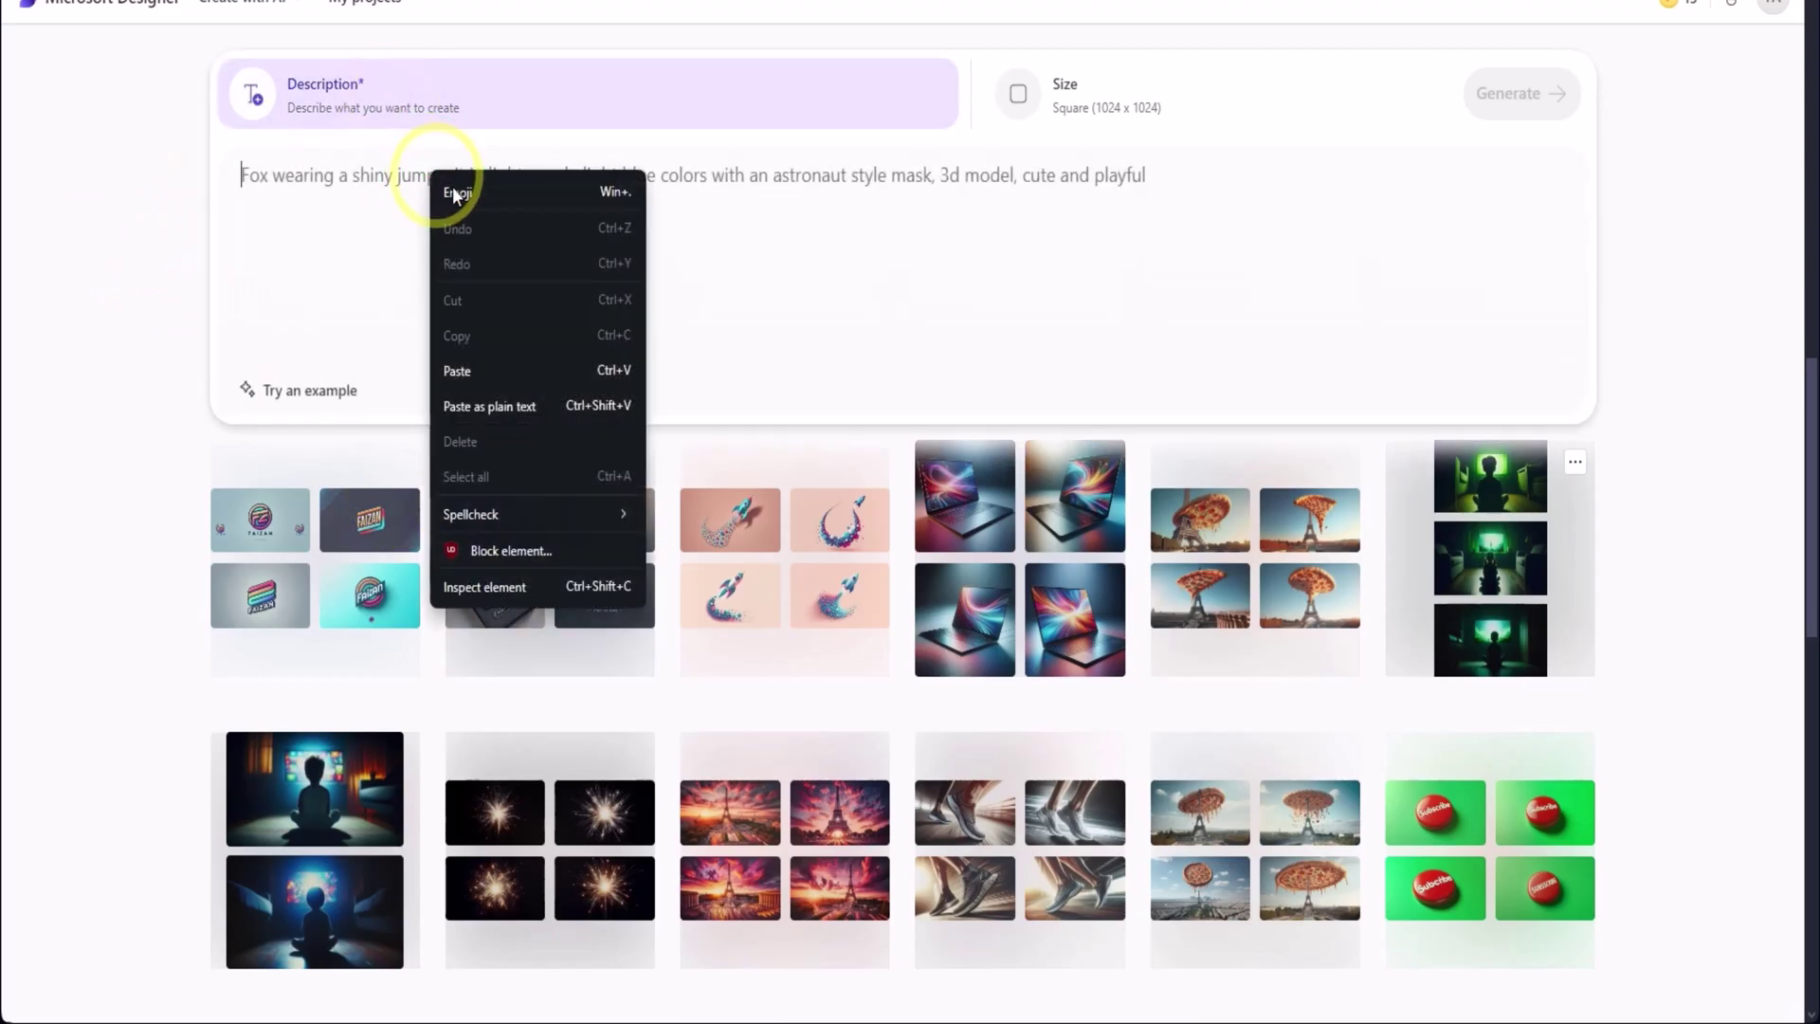
click(491, 372)
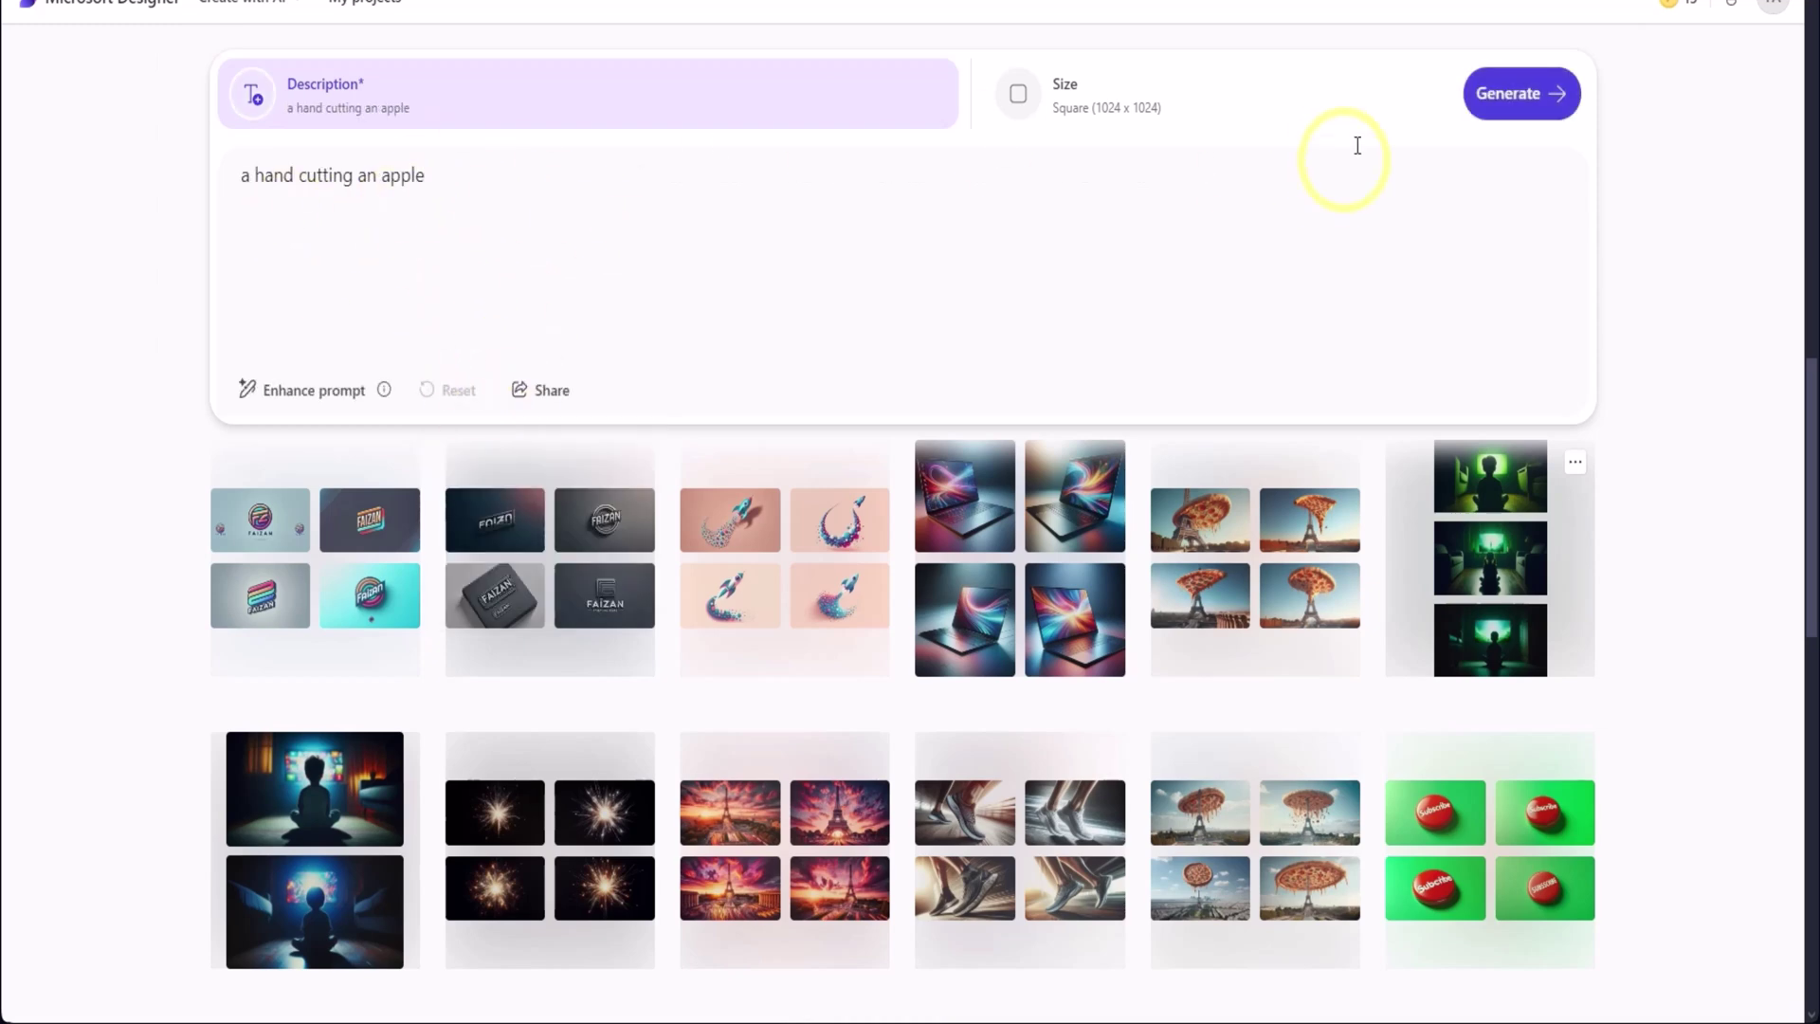
Enhance the apple prompt and generate images from it at the Wide (1792 x 1024) size.
click(299, 398)
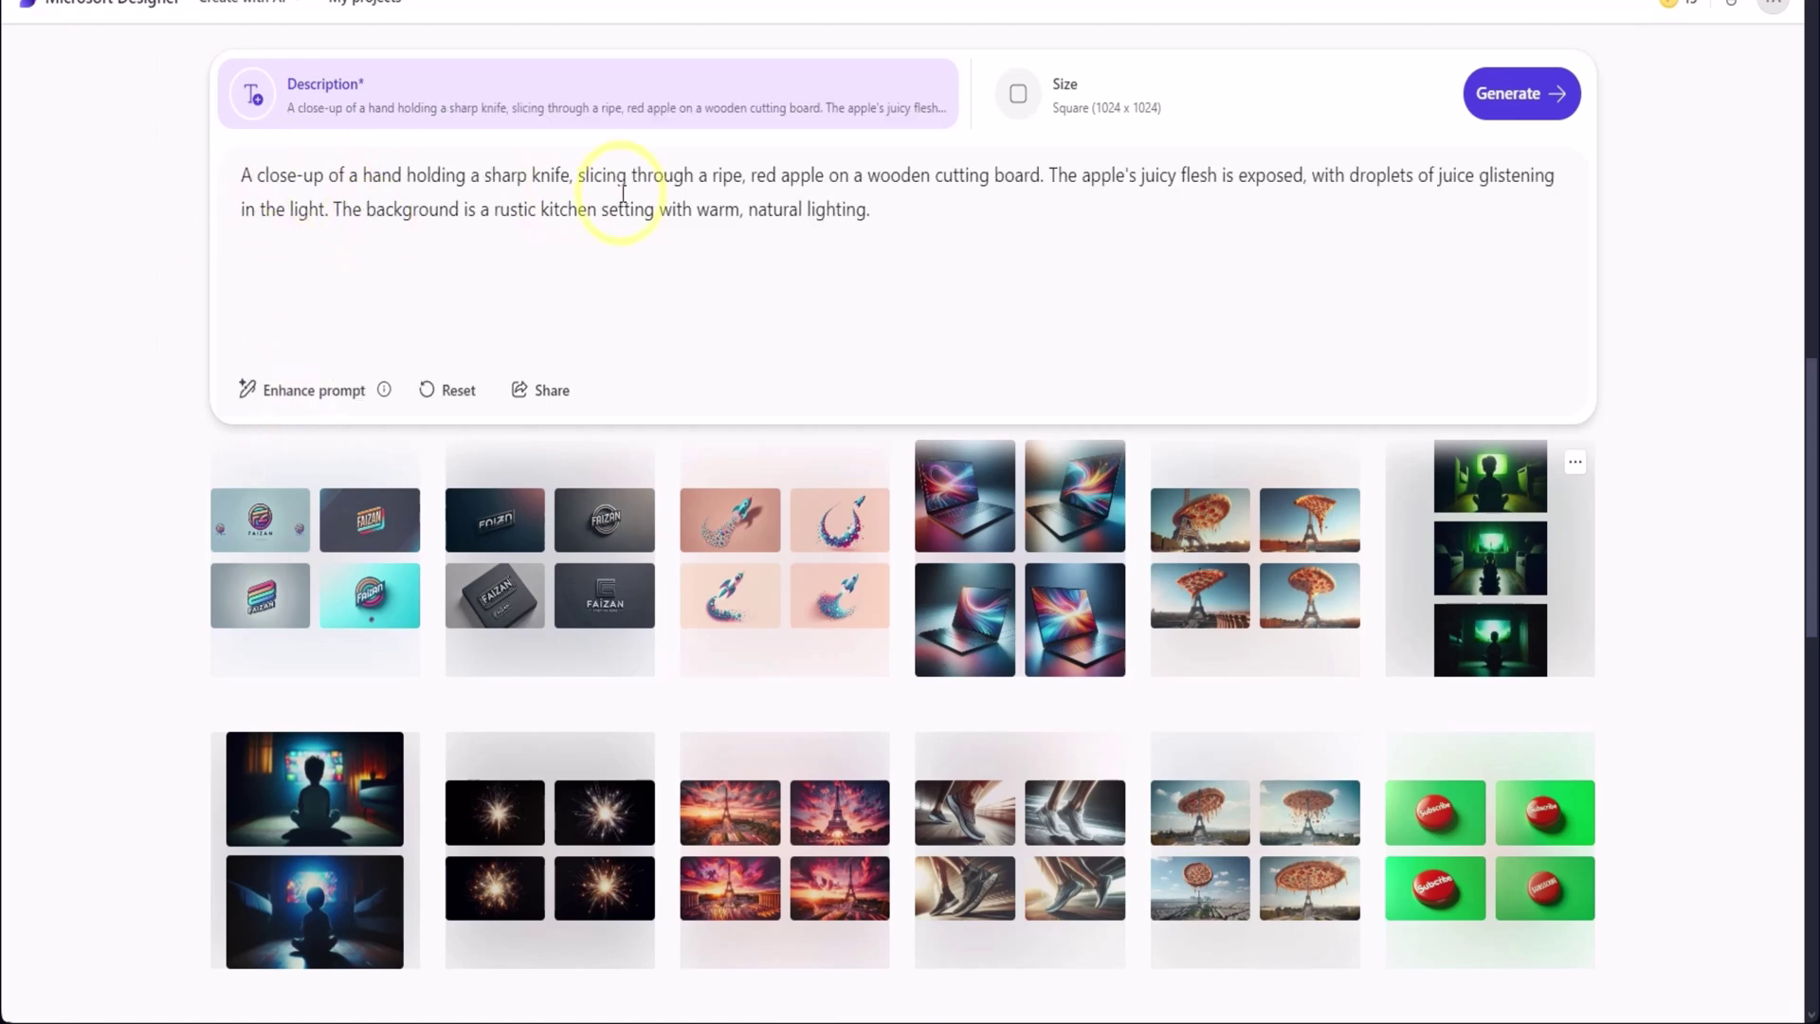
click(1074, 112)
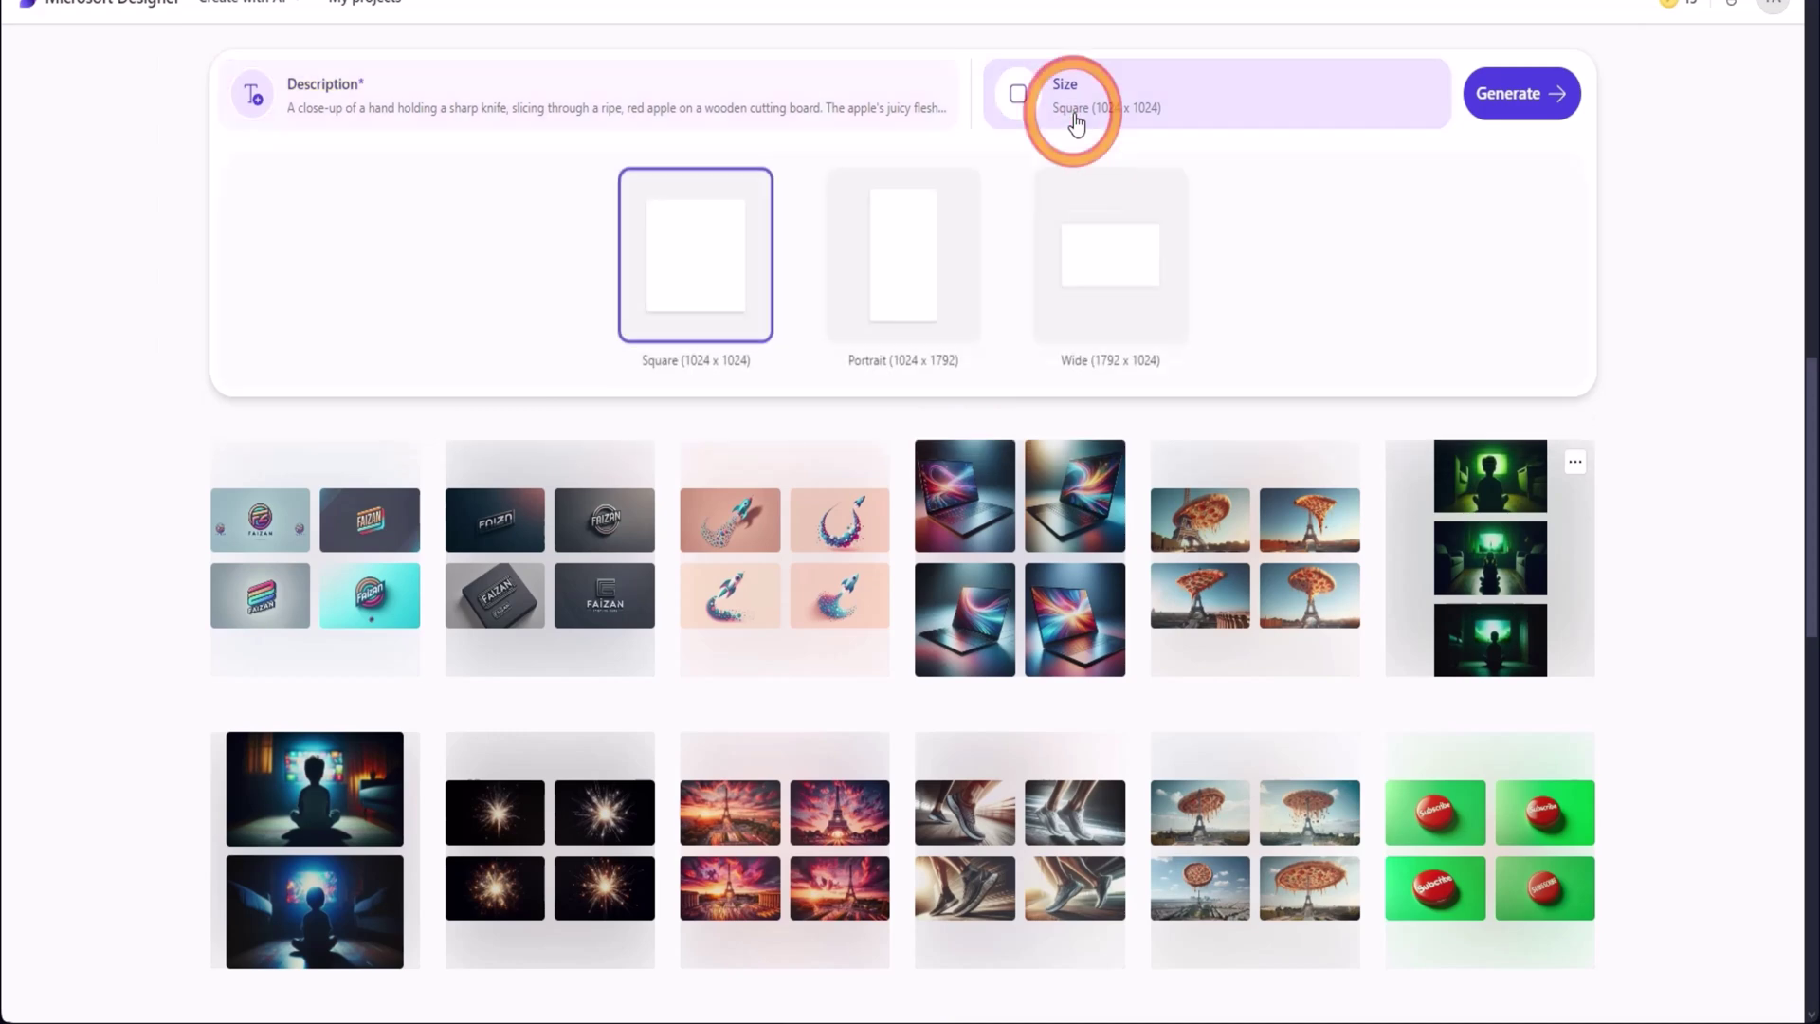
click(1088, 282)
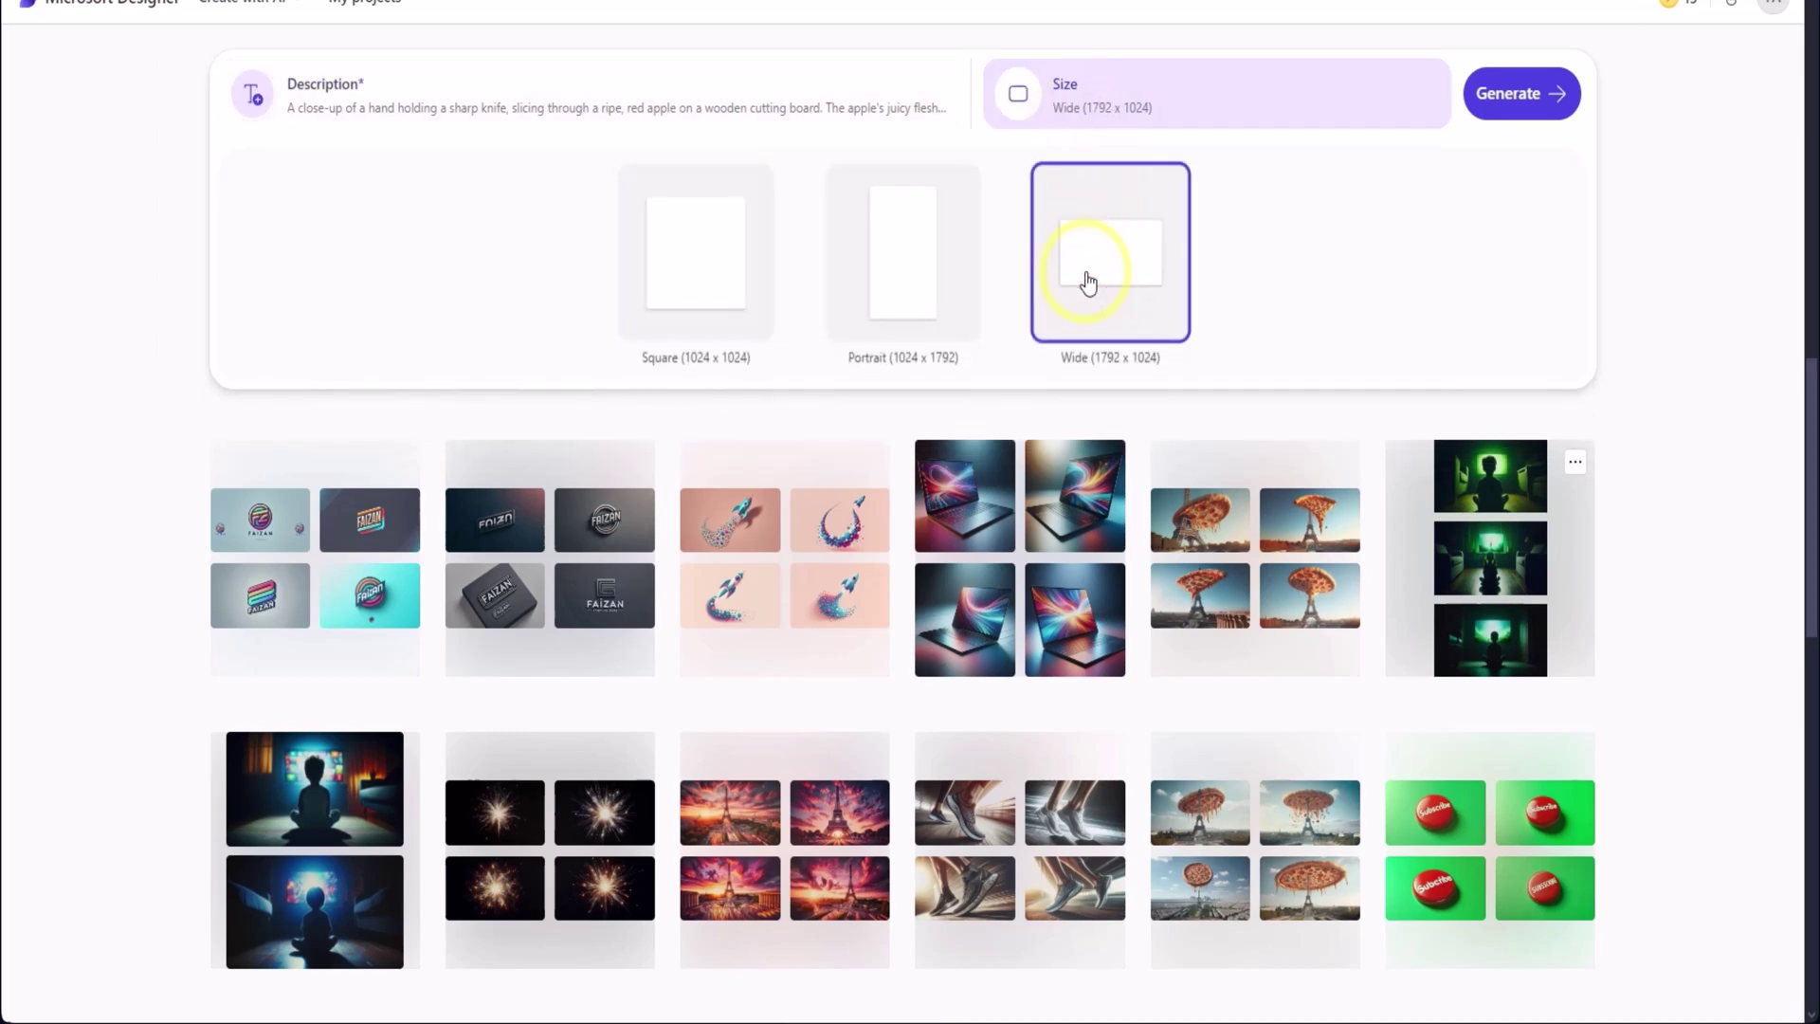
click(1510, 107)
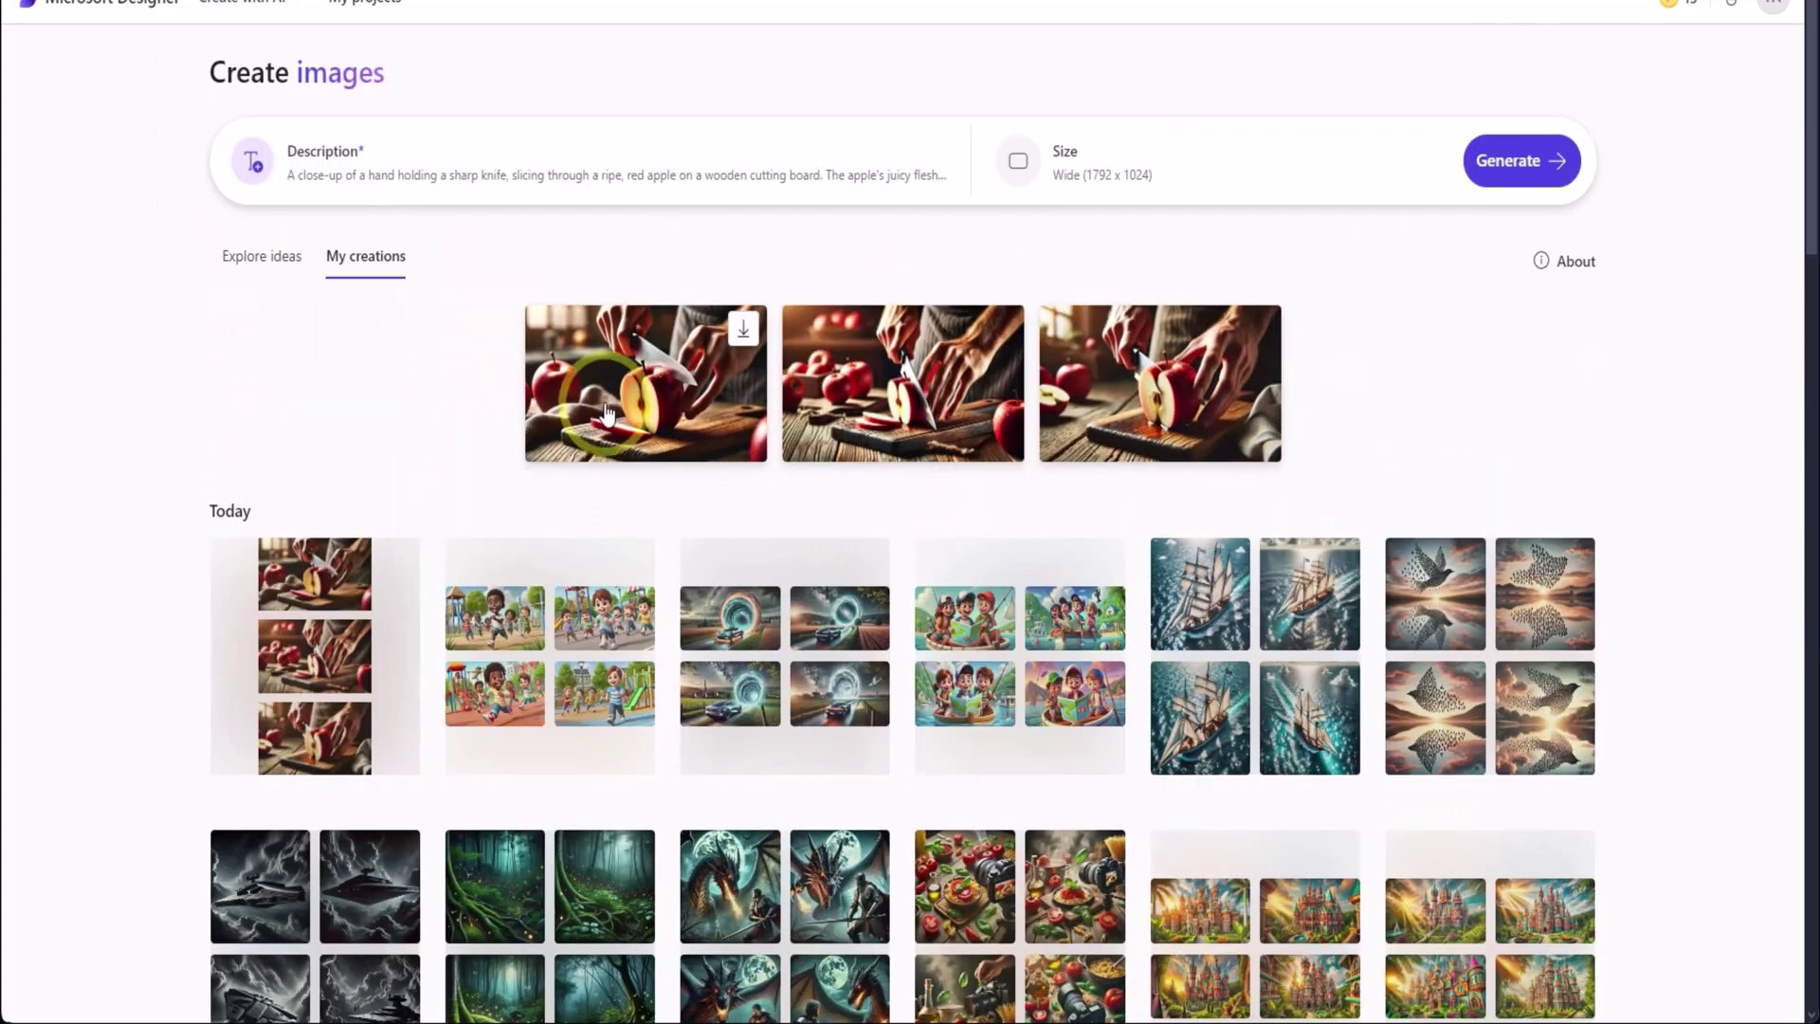
Open the first generated apple image, copy its prompt text and browse through the other variations.
click(606, 411)
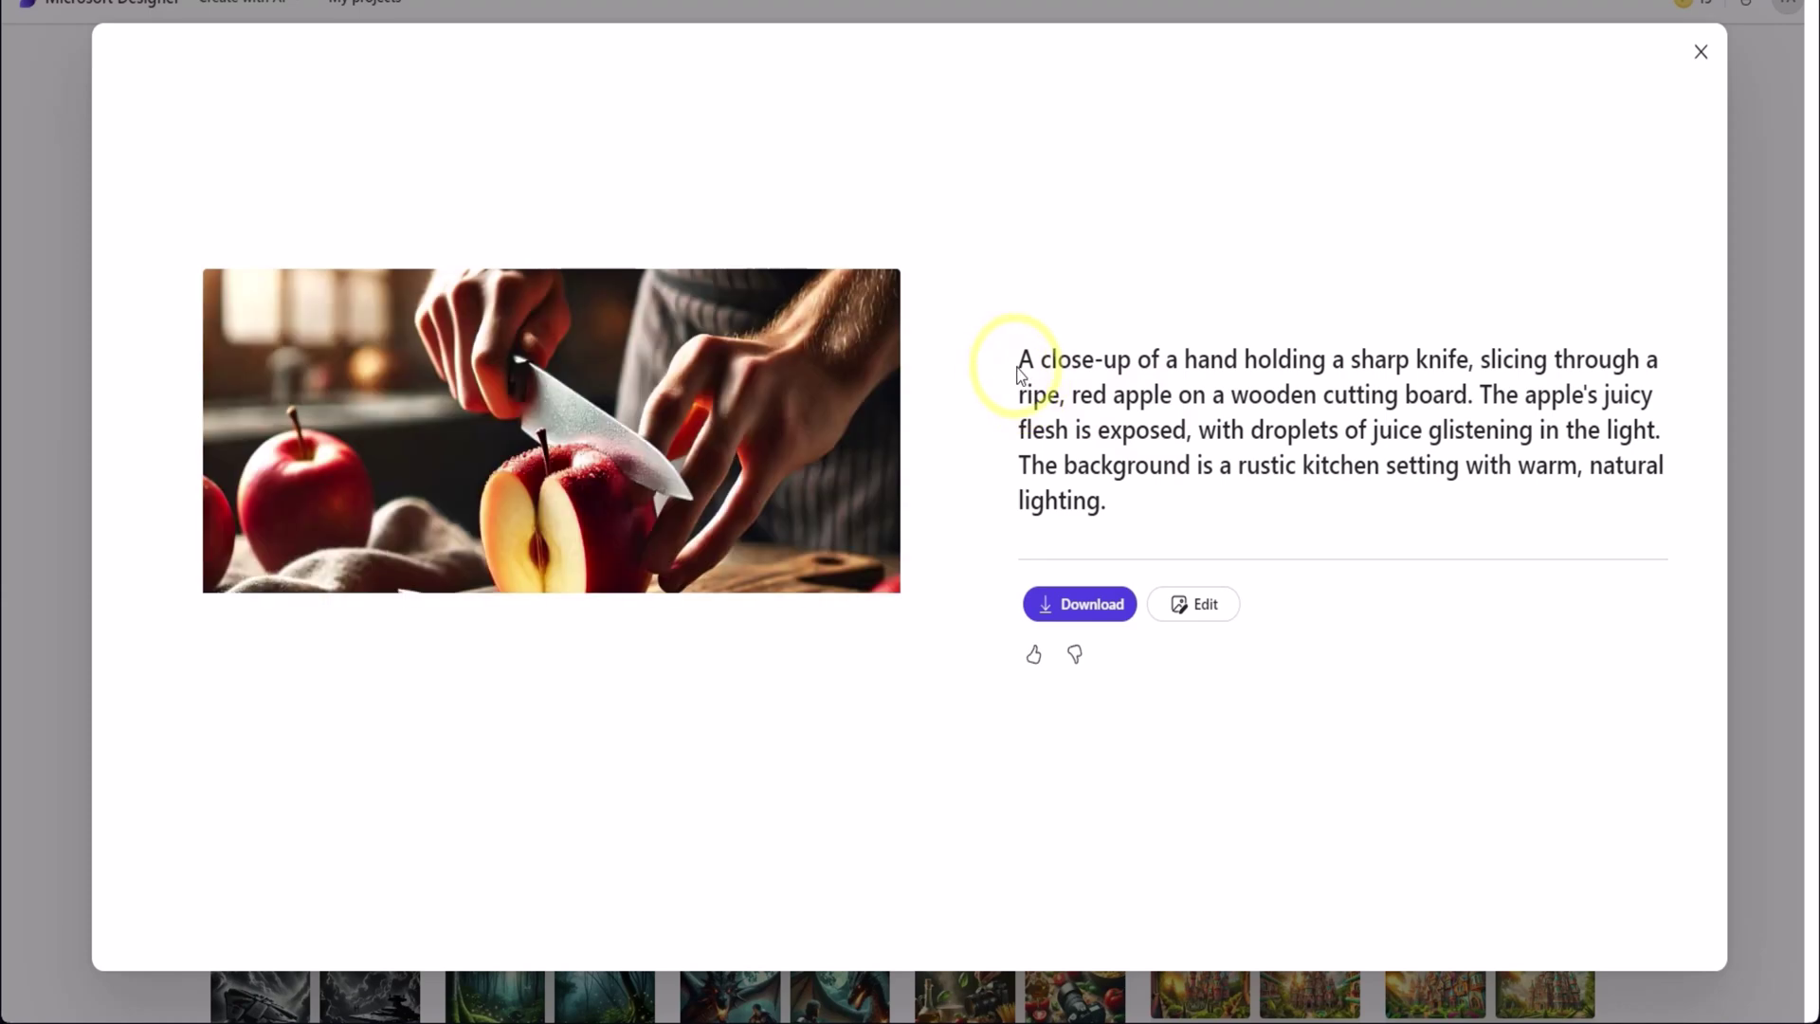
drag(1018, 361, 1007, 528)
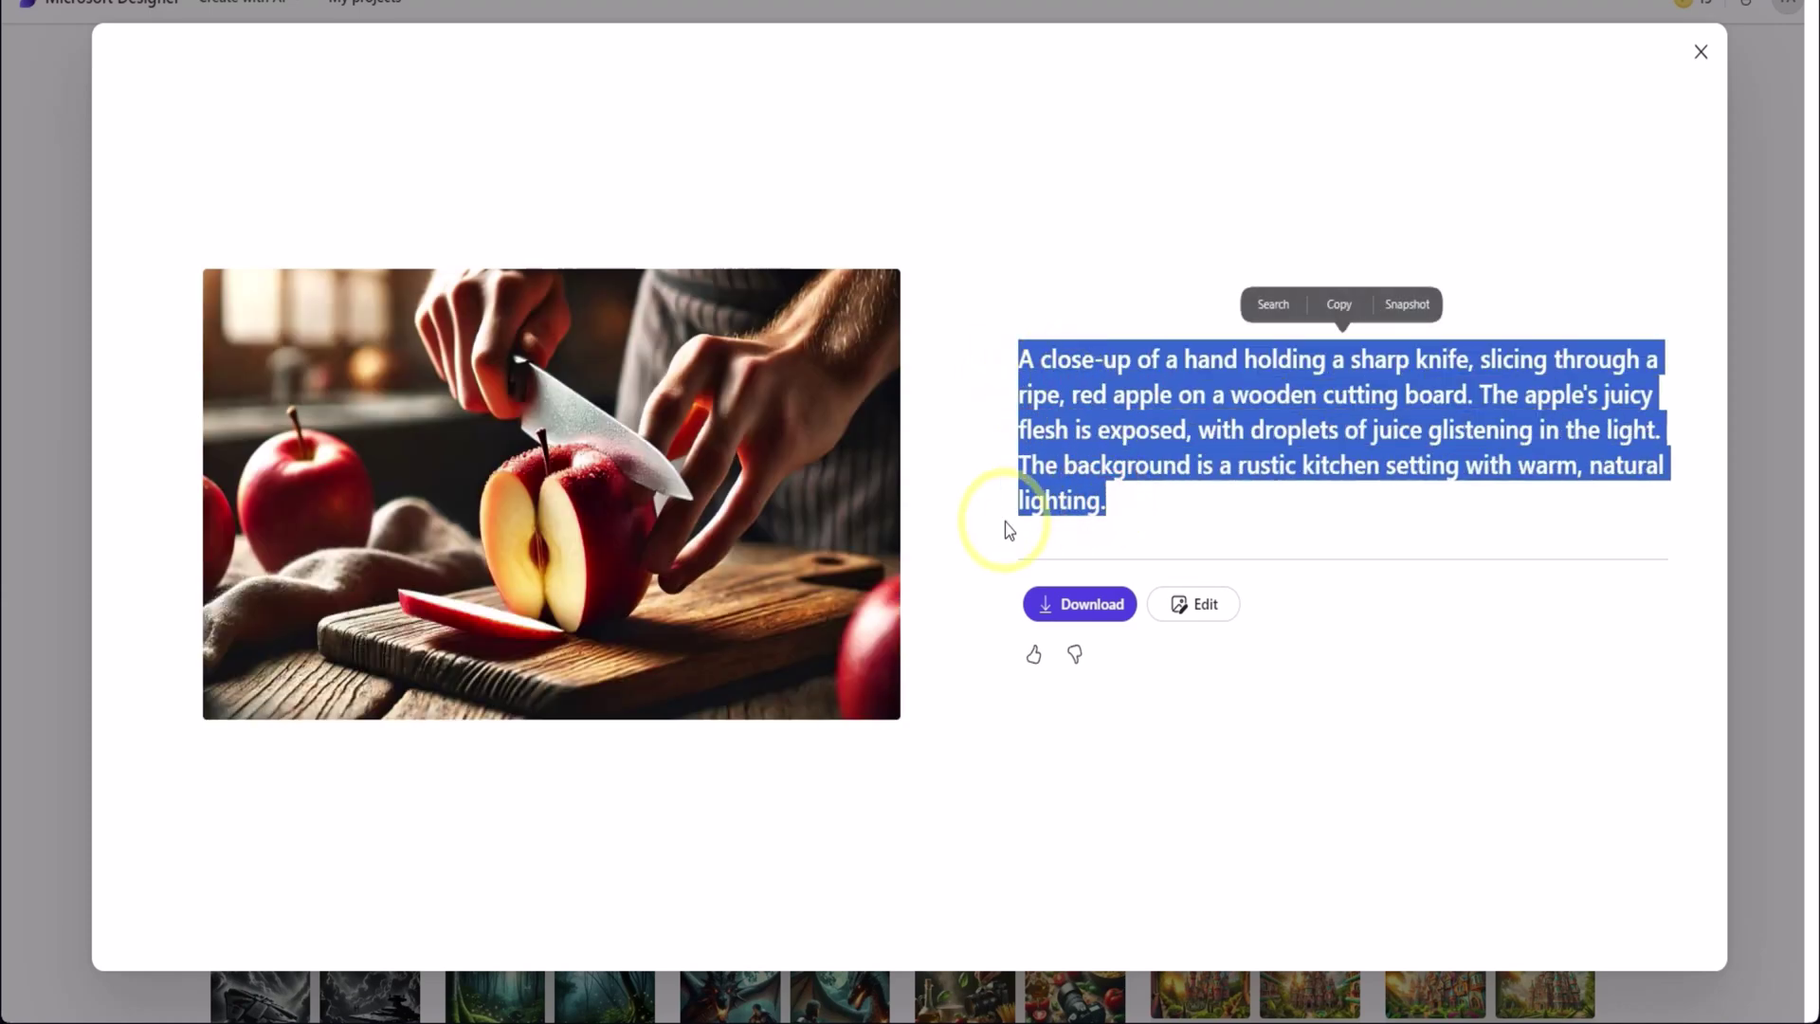
key(ctrl+c)
click(956, 494)
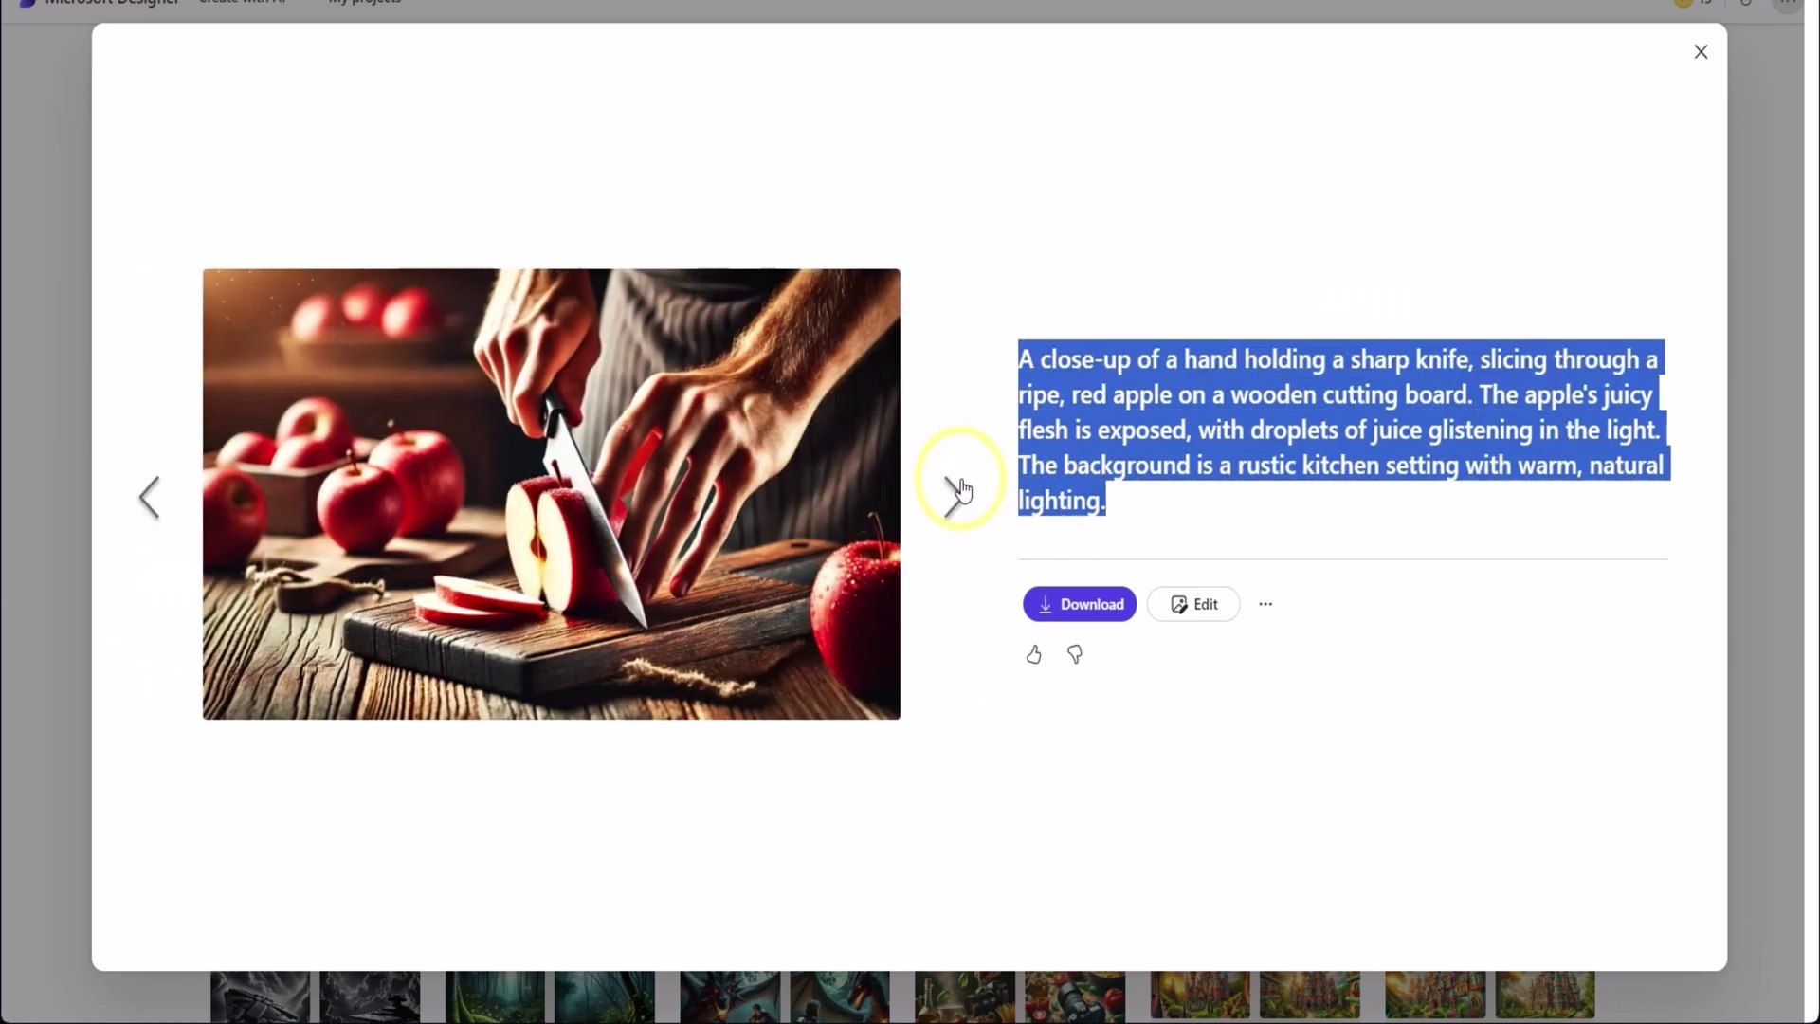
click(960, 483)
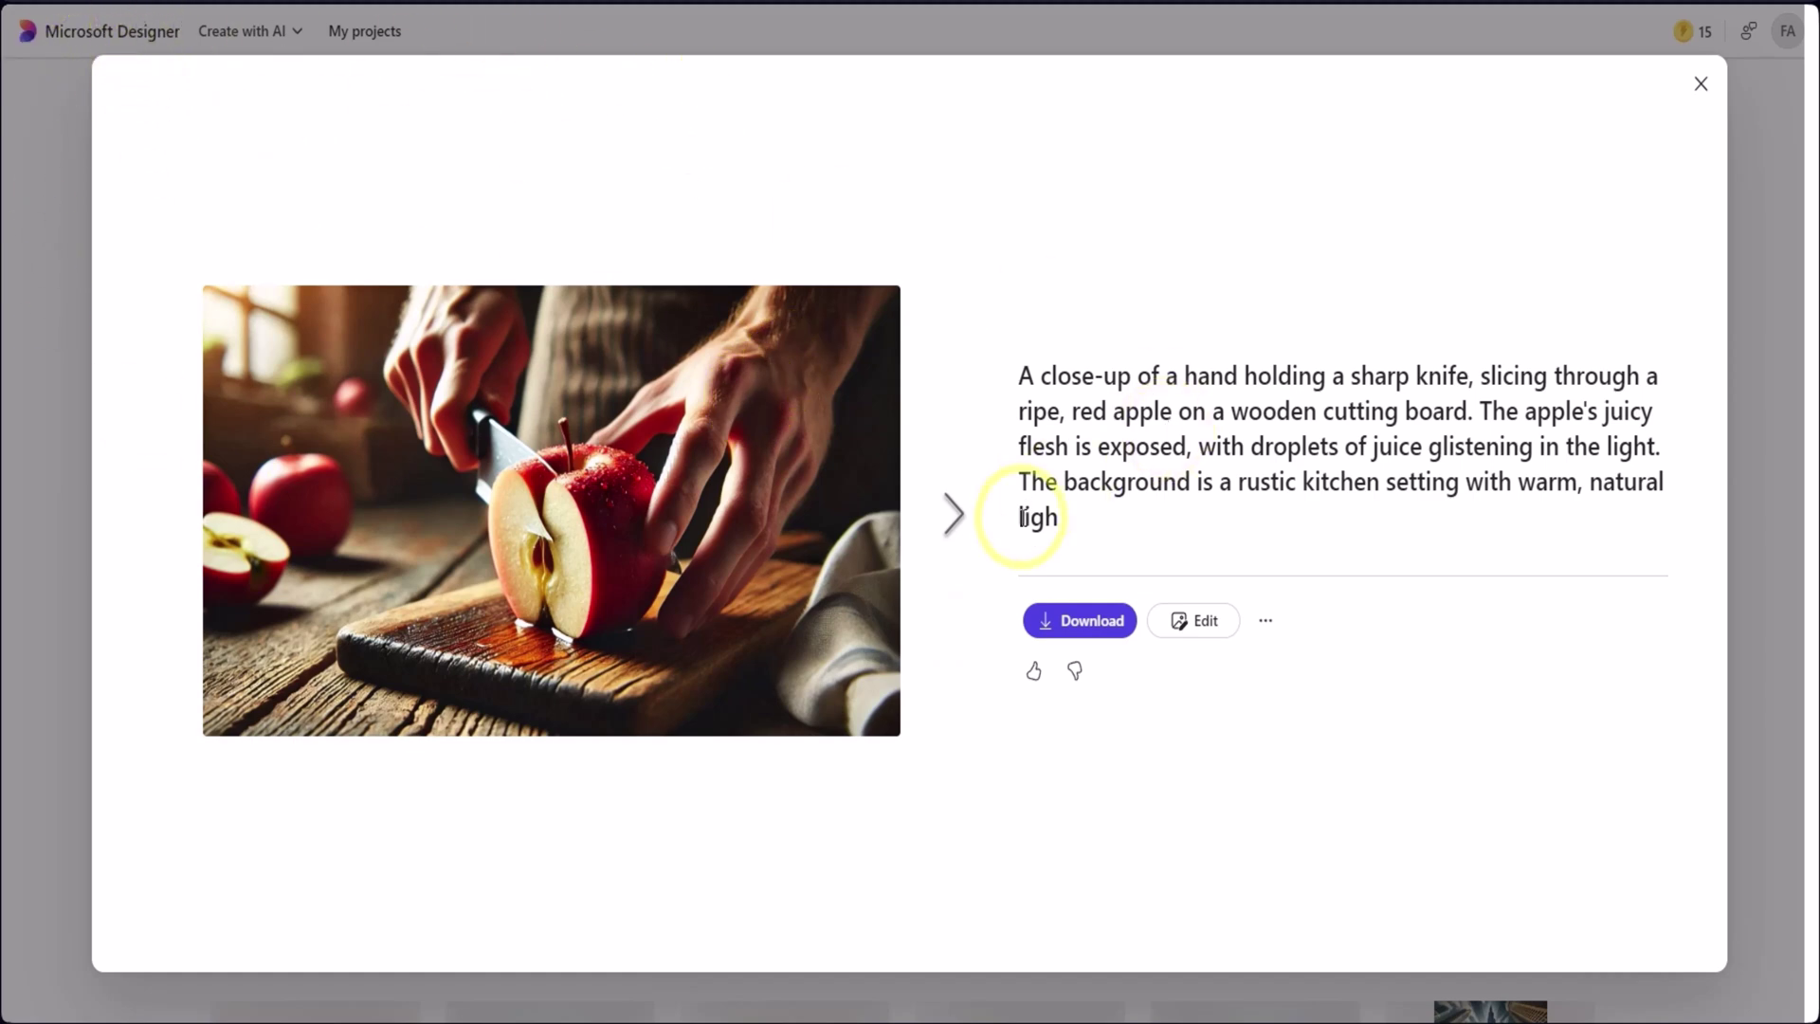
Replace the image description with the prompt copied from the opened creation's details and enhance it.
triple_click(1187, 457)
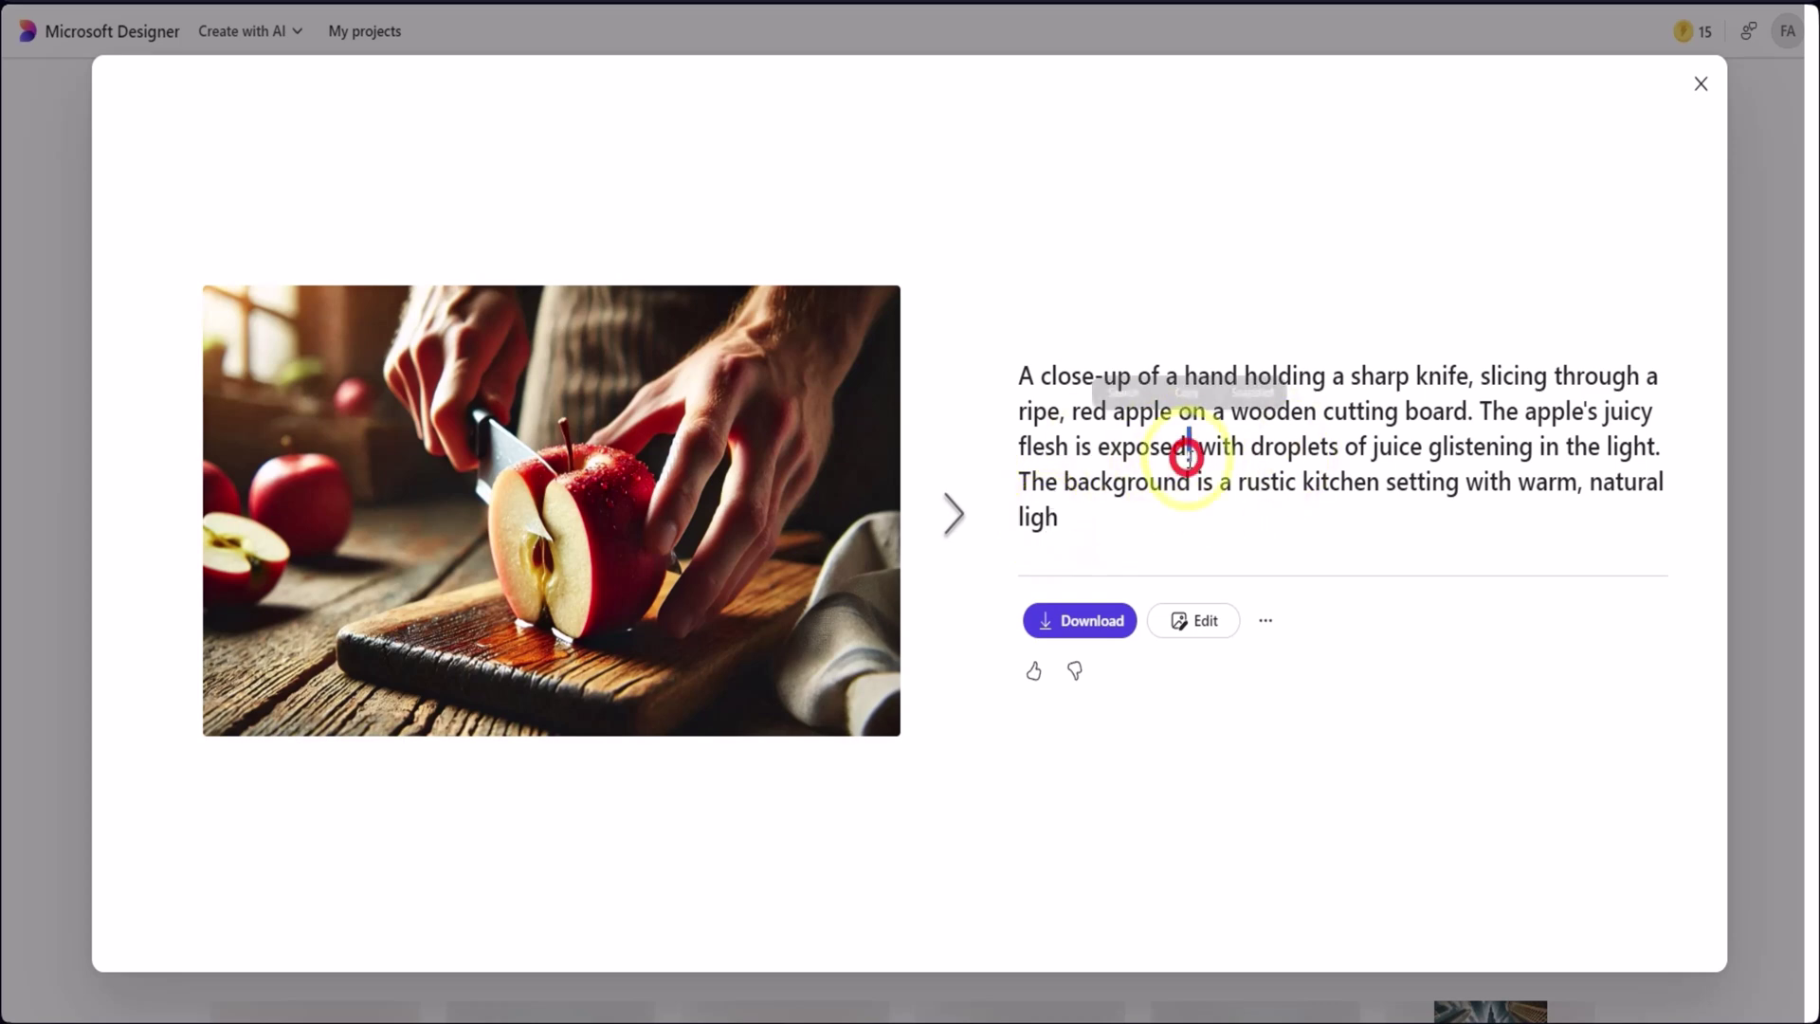
right_click(1187, 460)
click(1232, 548)
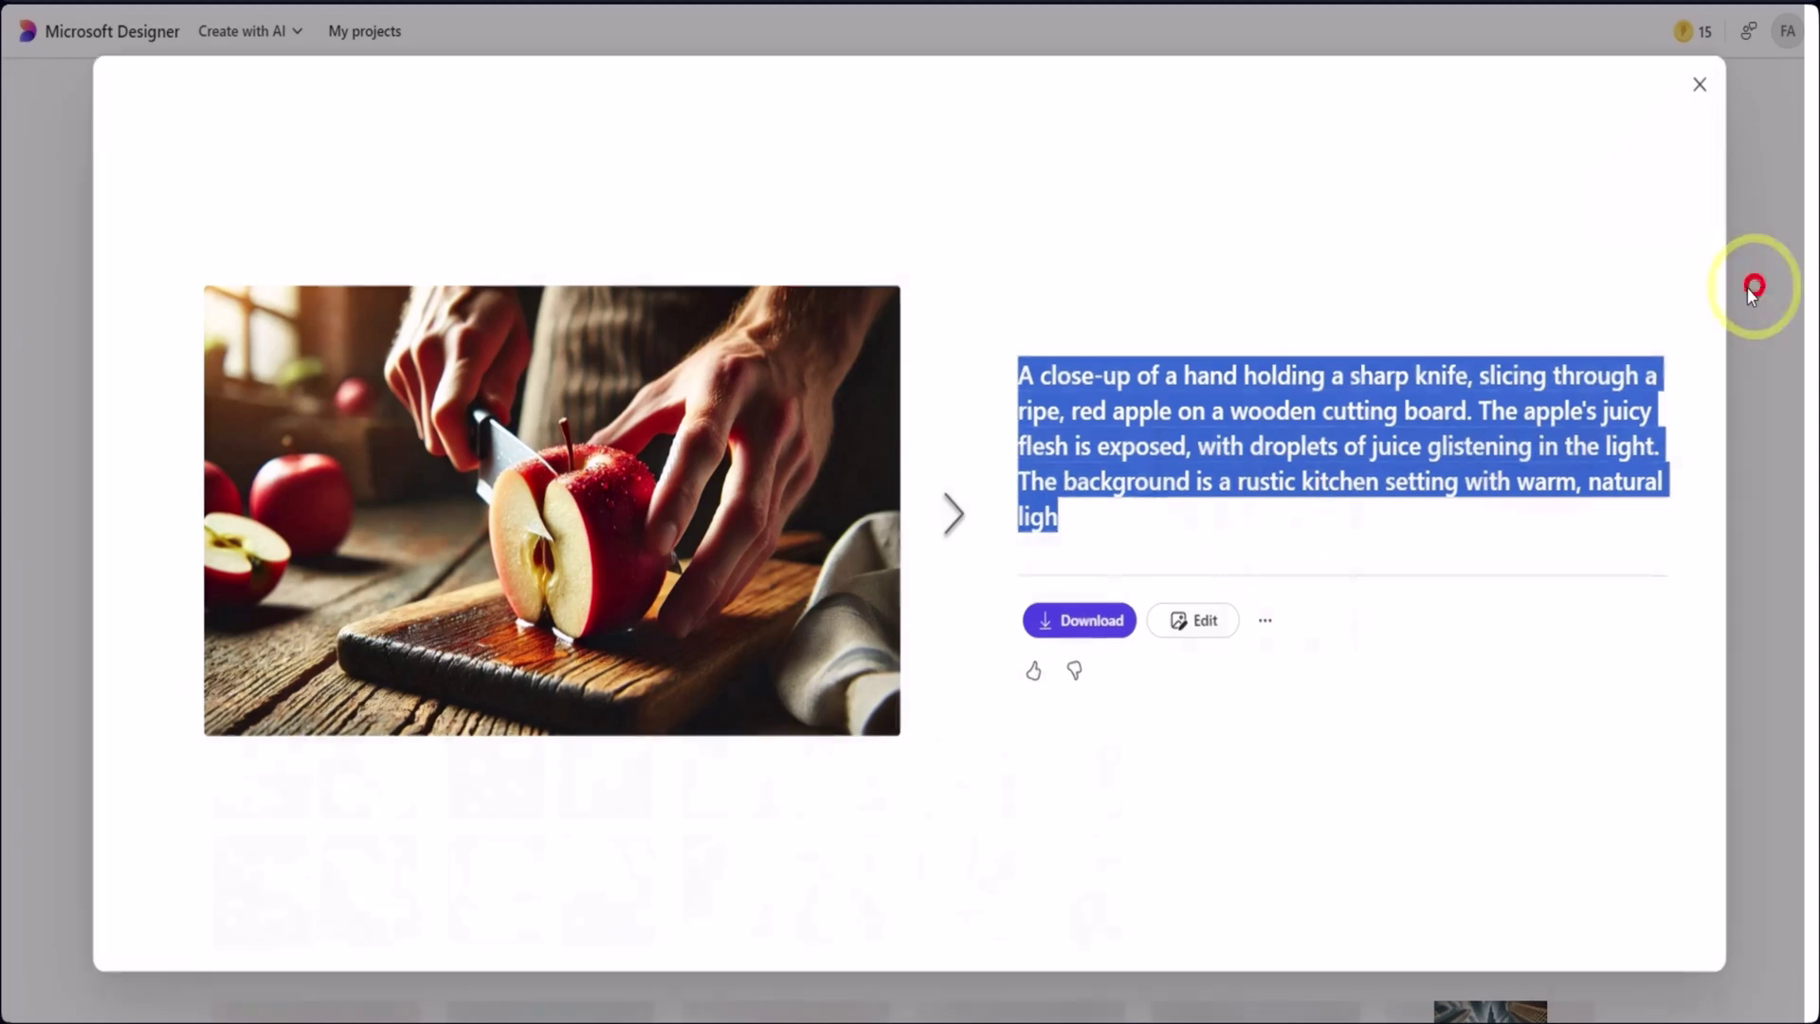
click(1754, 285)
click(545, 210)
triple_click(544, 292)
right_click(544, 294)
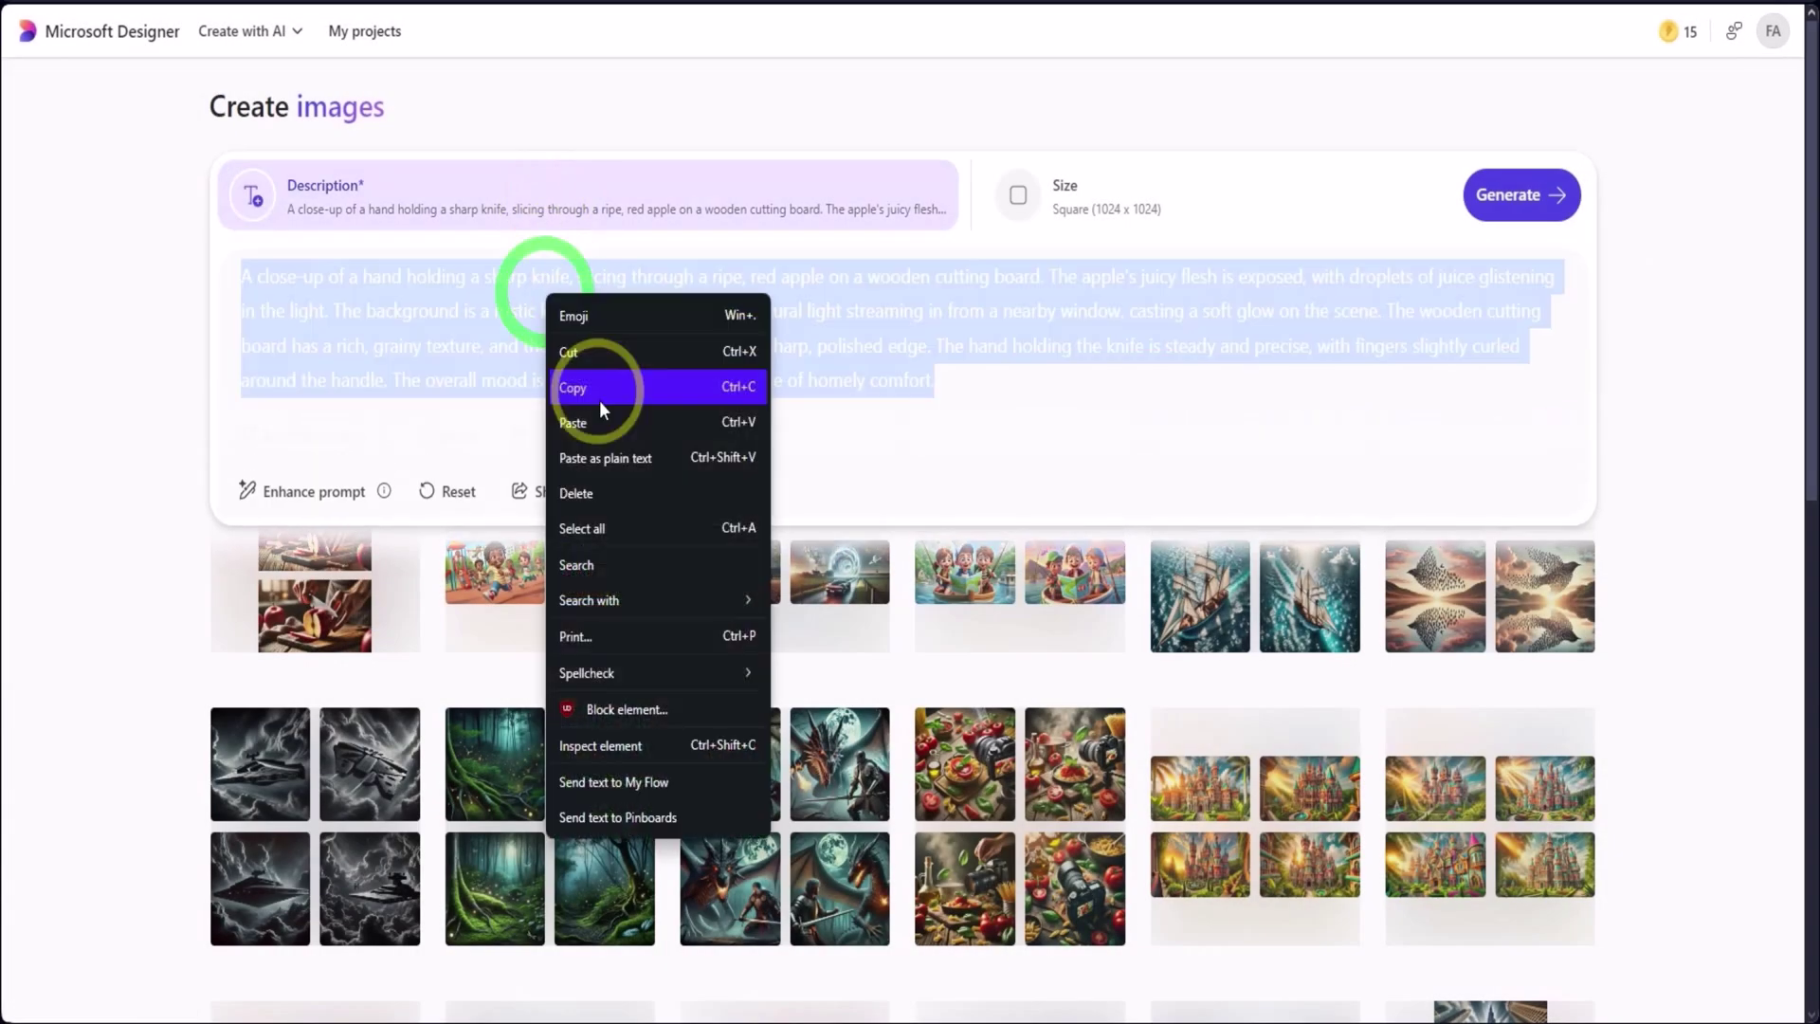
click(607, 477)
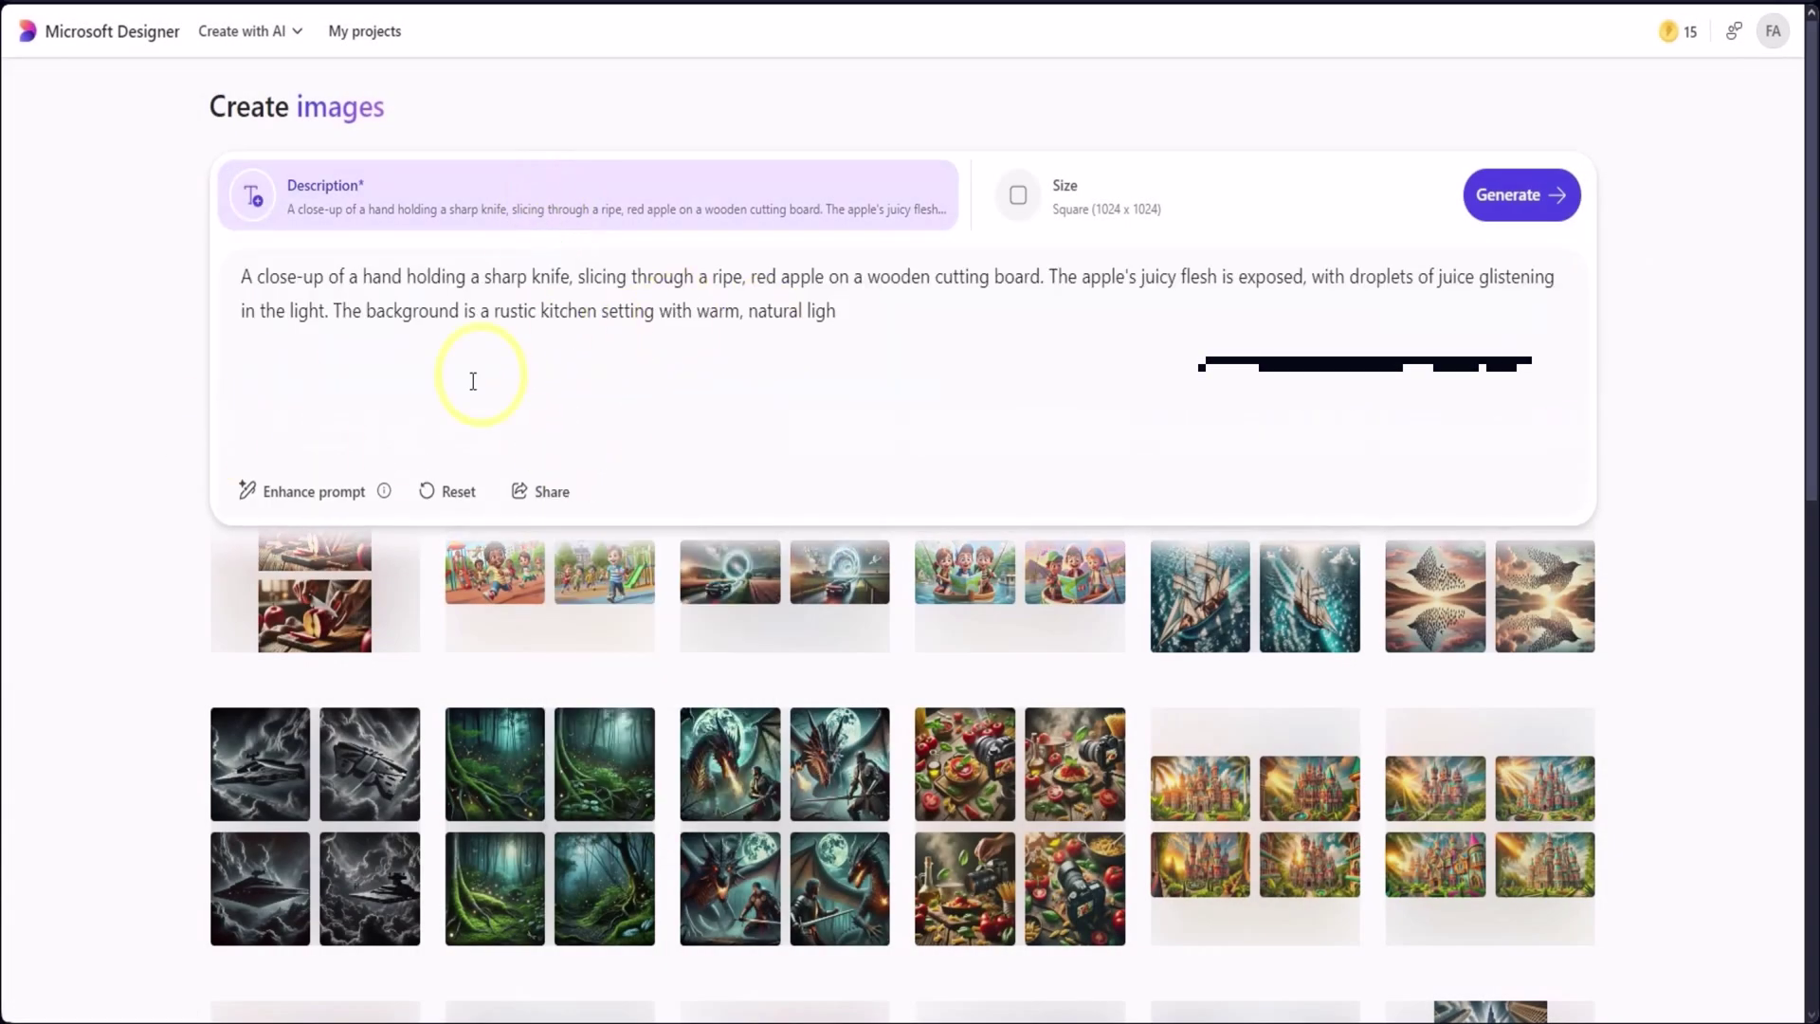
click(342, 496)
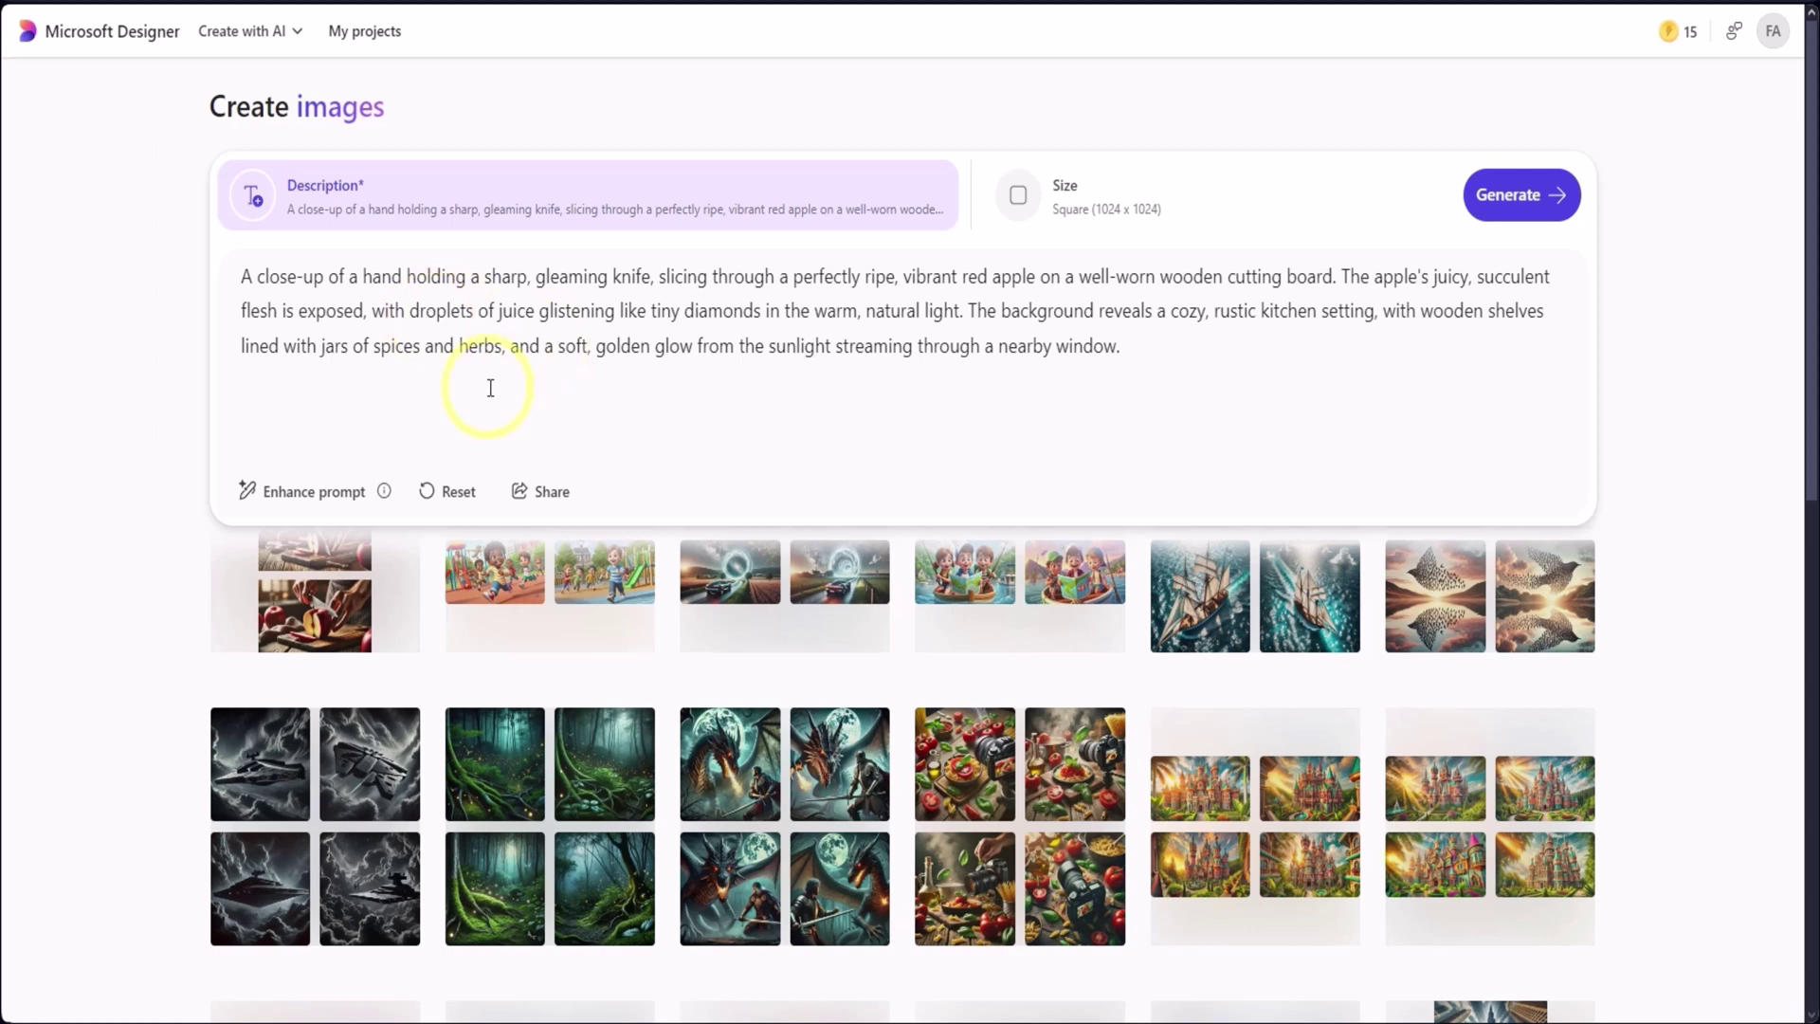
Copy the enhanced apple-slicing prompt and generate images from it at the Wide (1792 x 1024) size.
triple_click(766, 296)
right_click(766, 296)
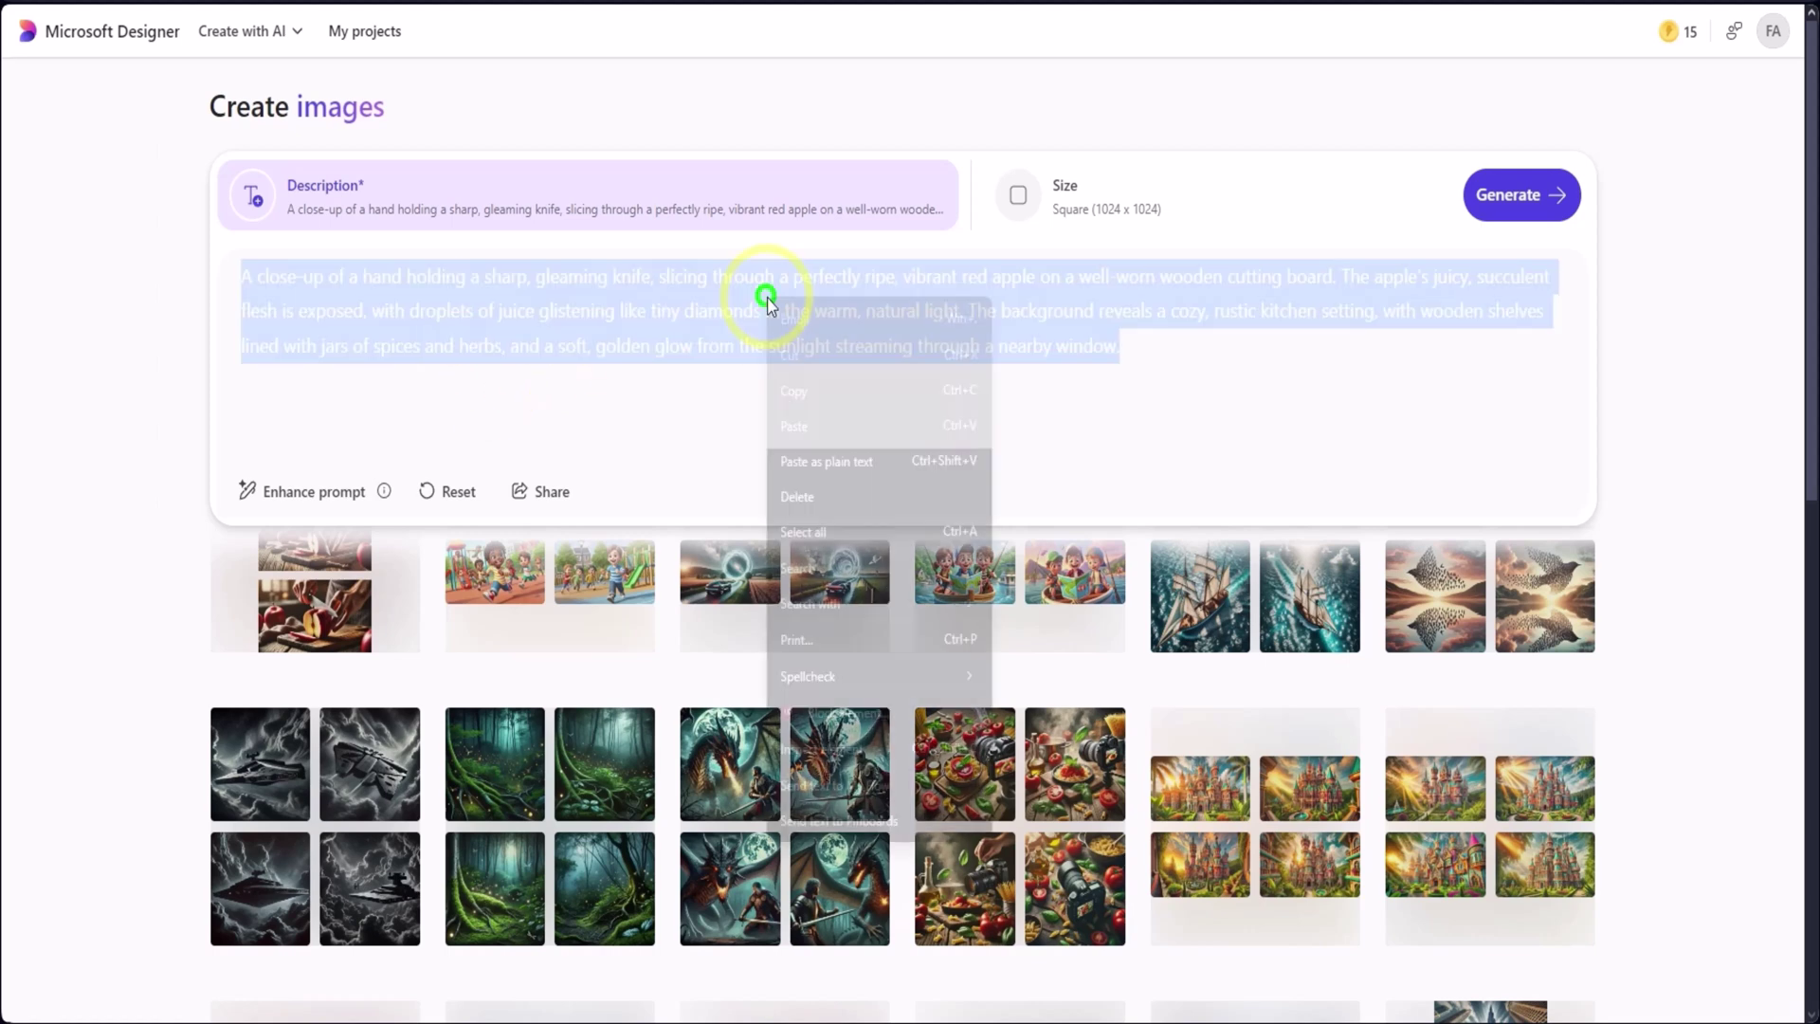
click(805, 394)
click(1518, 199)
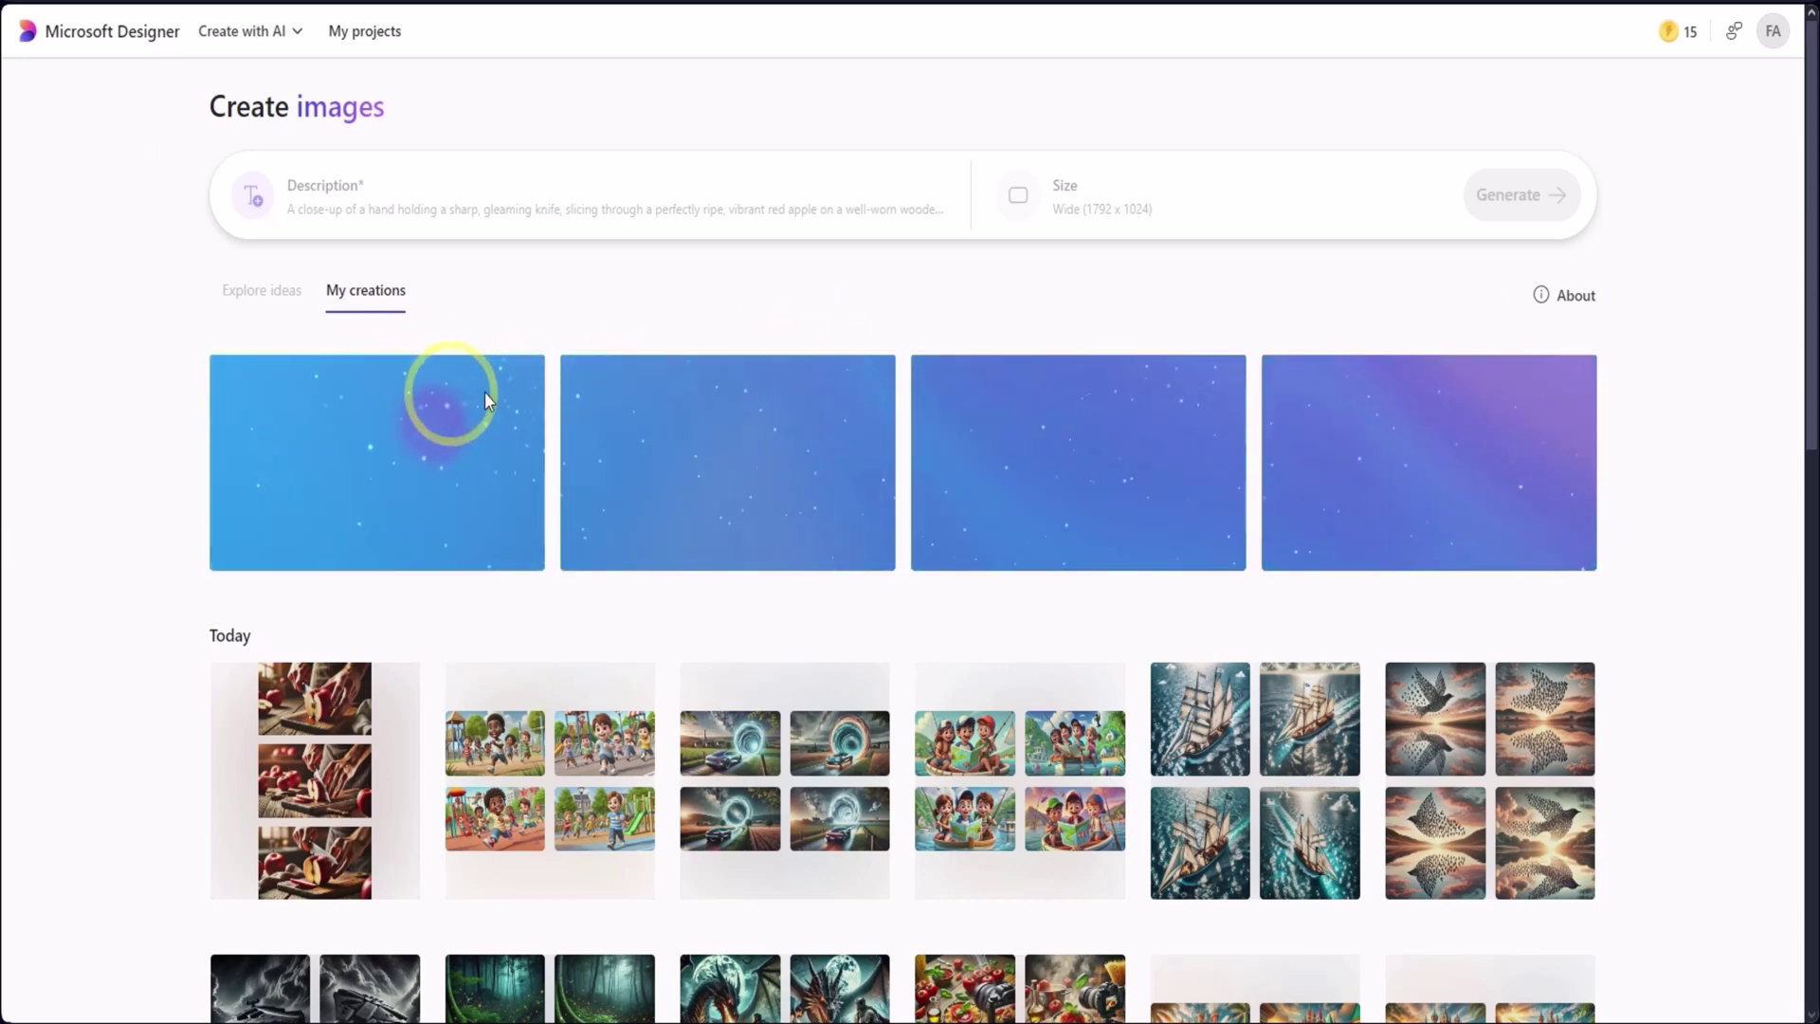
Switch to ImageFX, paste the enhanced apple-slicing prompt and create images with it.
key(alt+Tab)
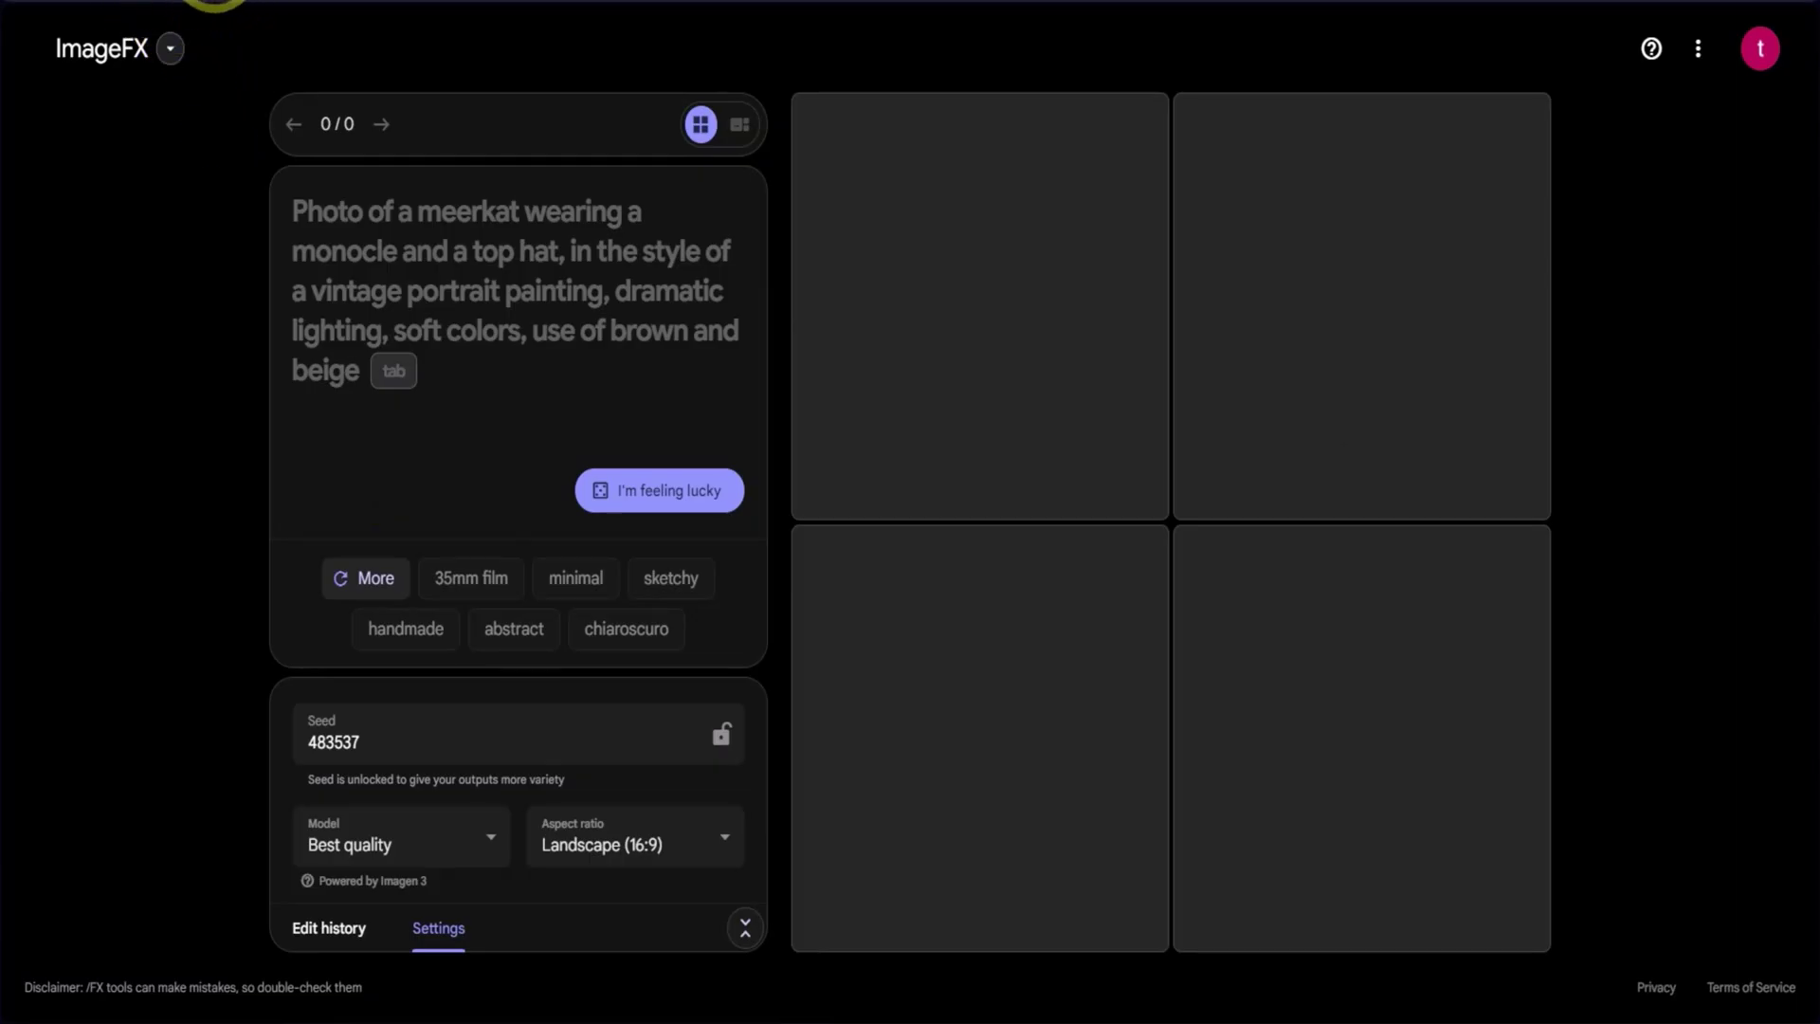
click(170, 49)
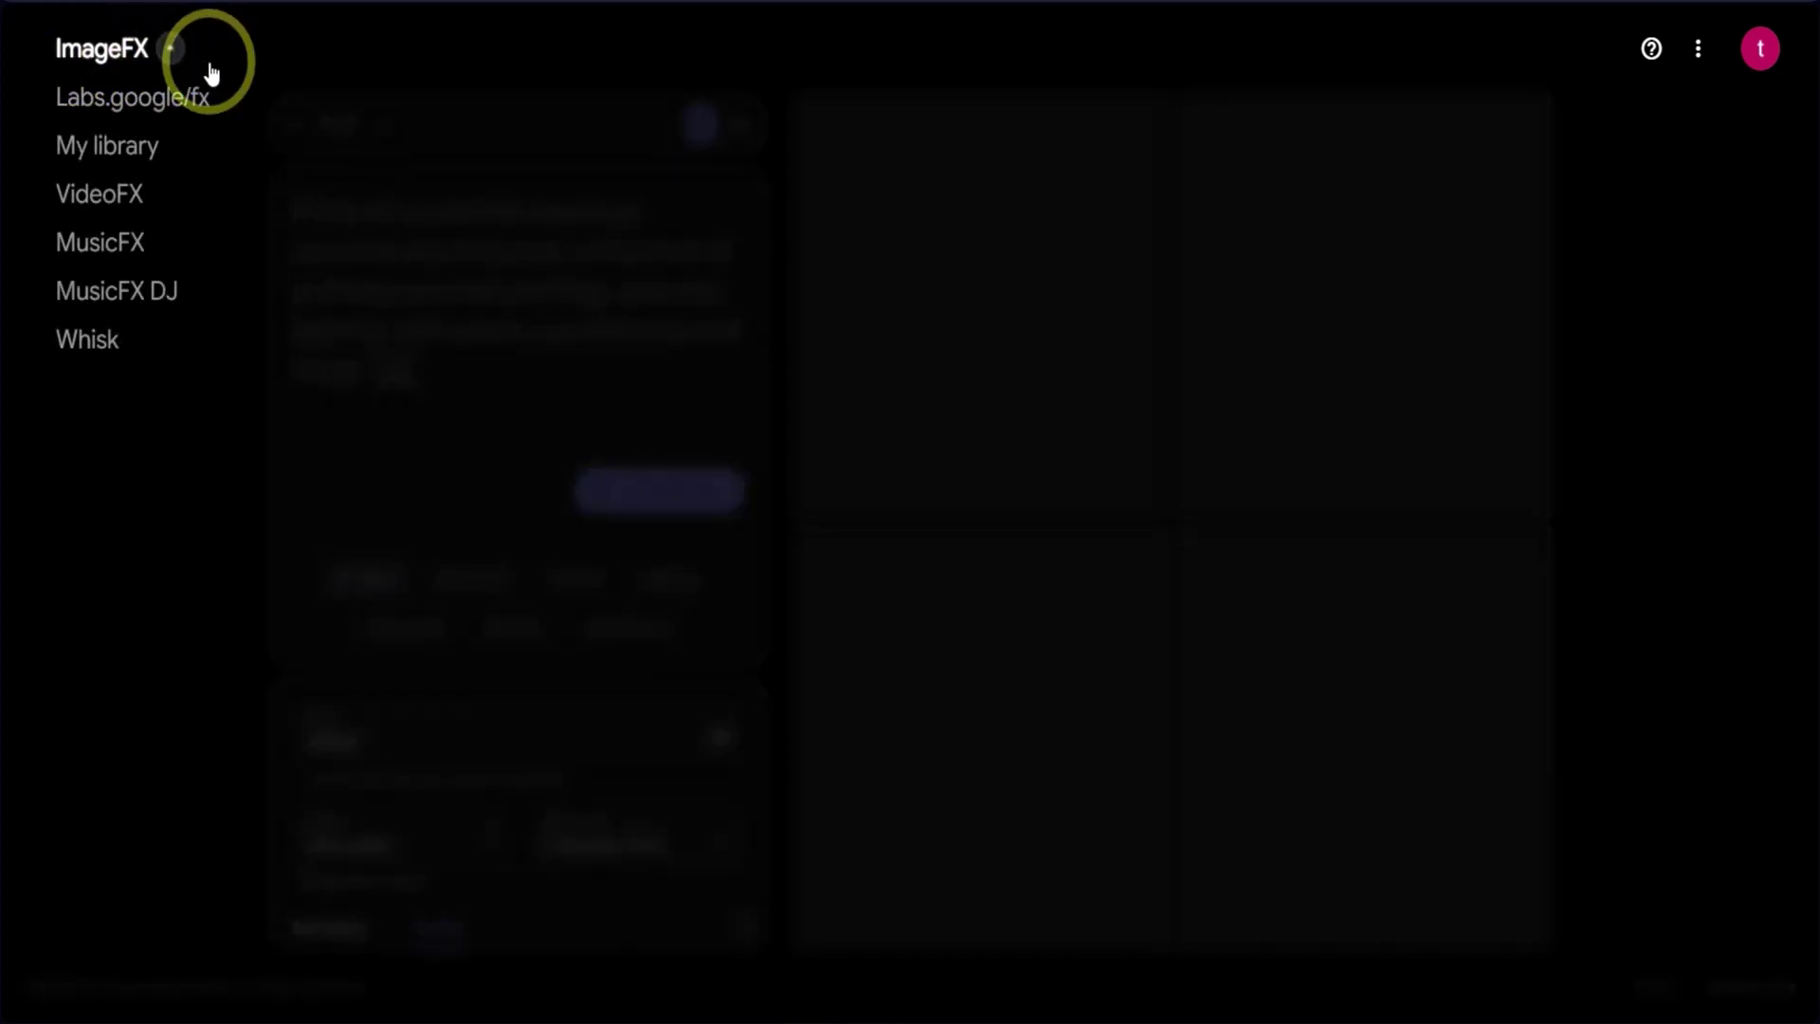
click(436, 131)
click(459, 252)
key(ctrl+v)
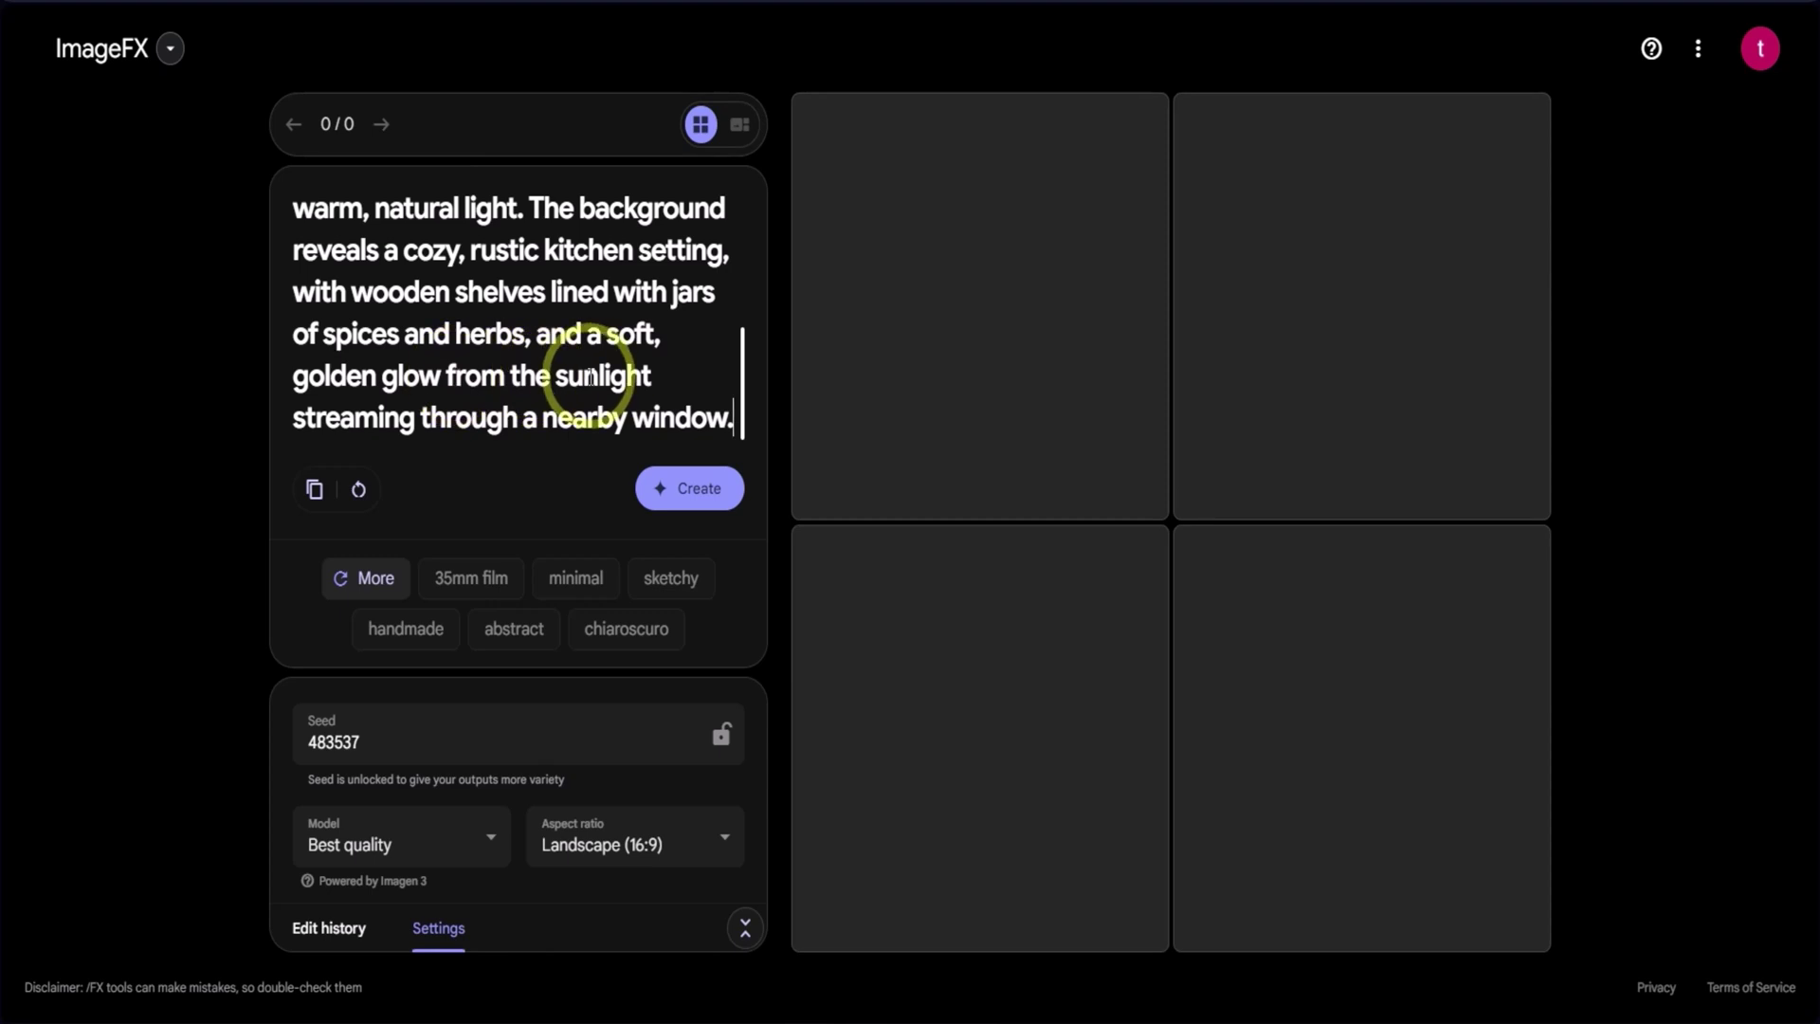
click(681, 491)
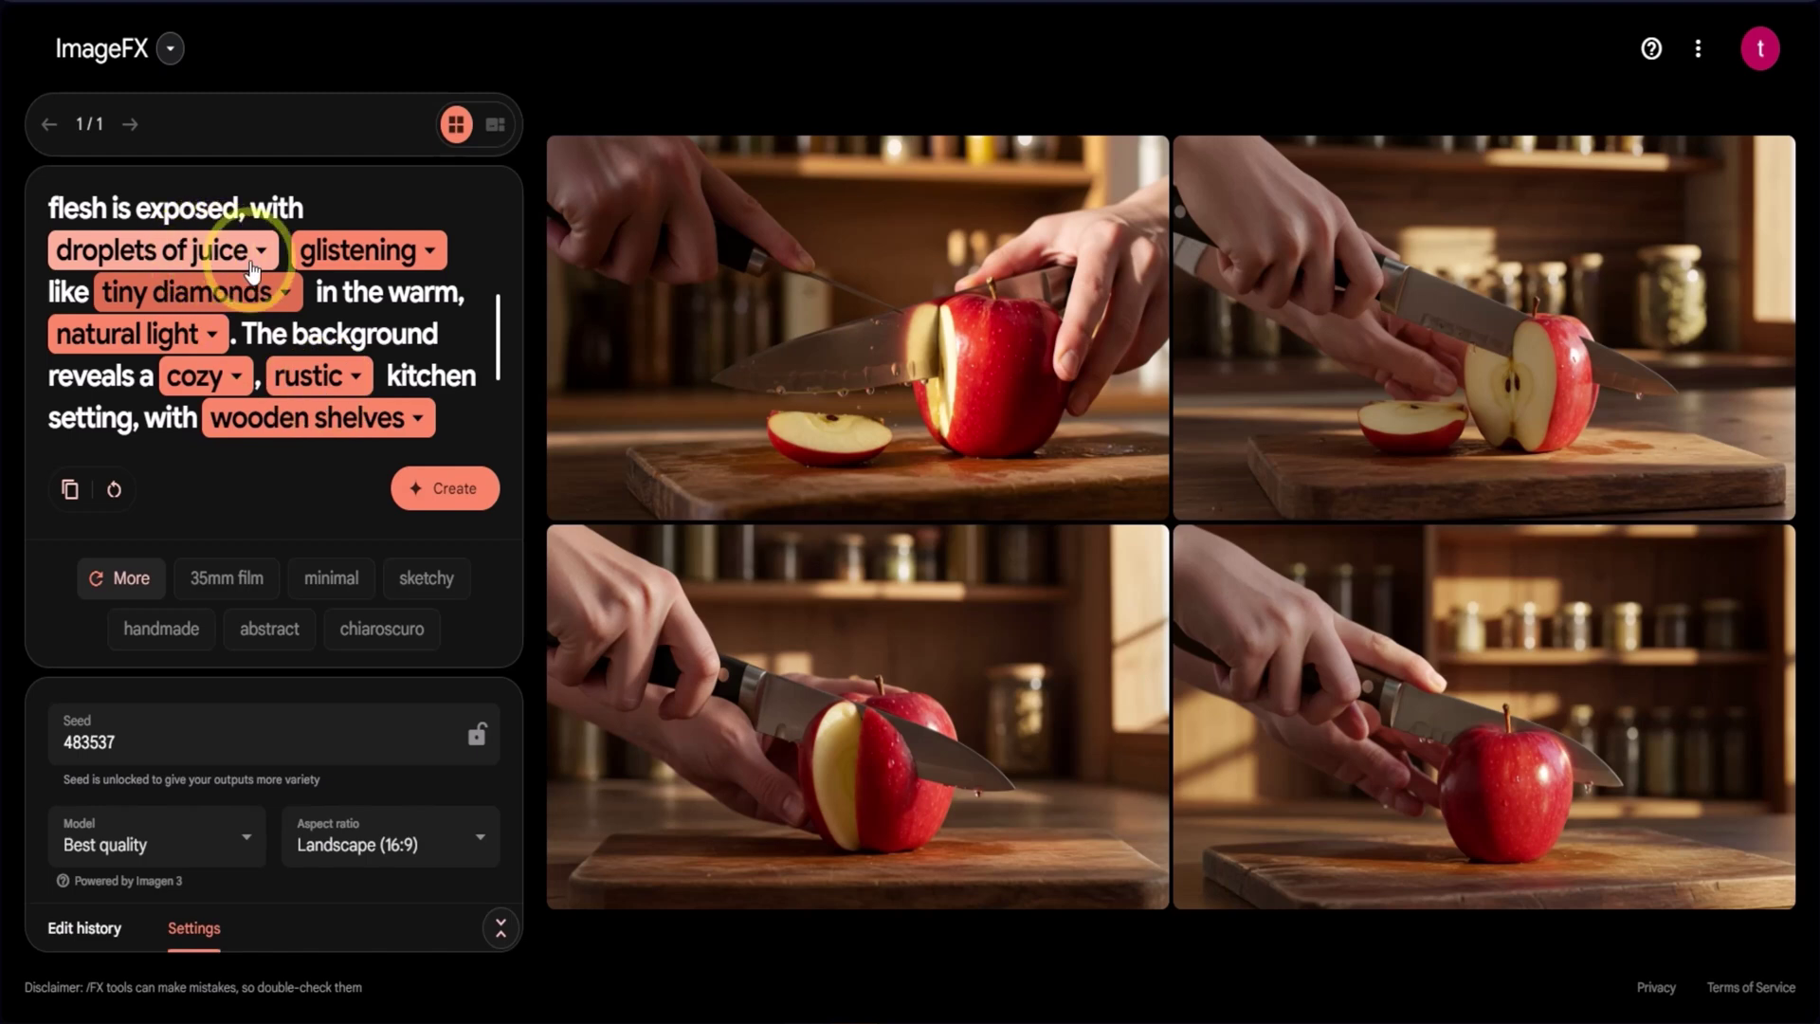
Look at the alternative words offered for "cozy" in the prompt without choosing one.
scroll(232, 379, down, 1)
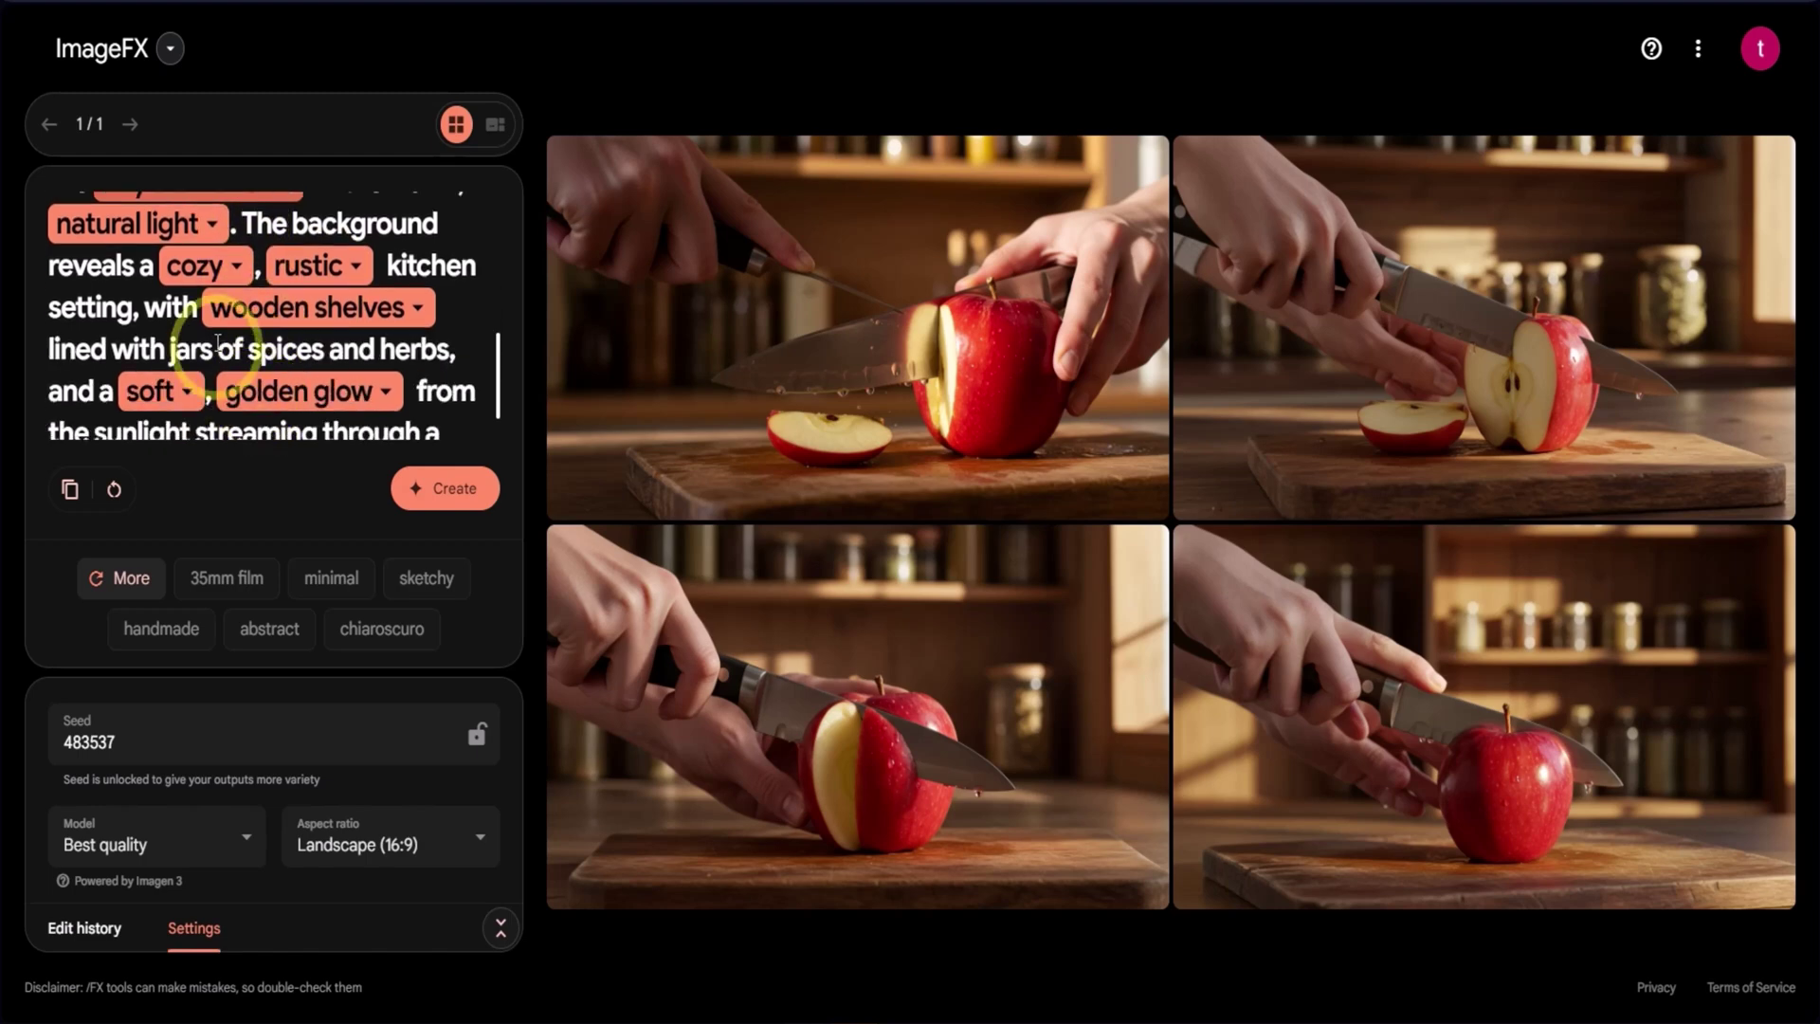
click(232, 267)
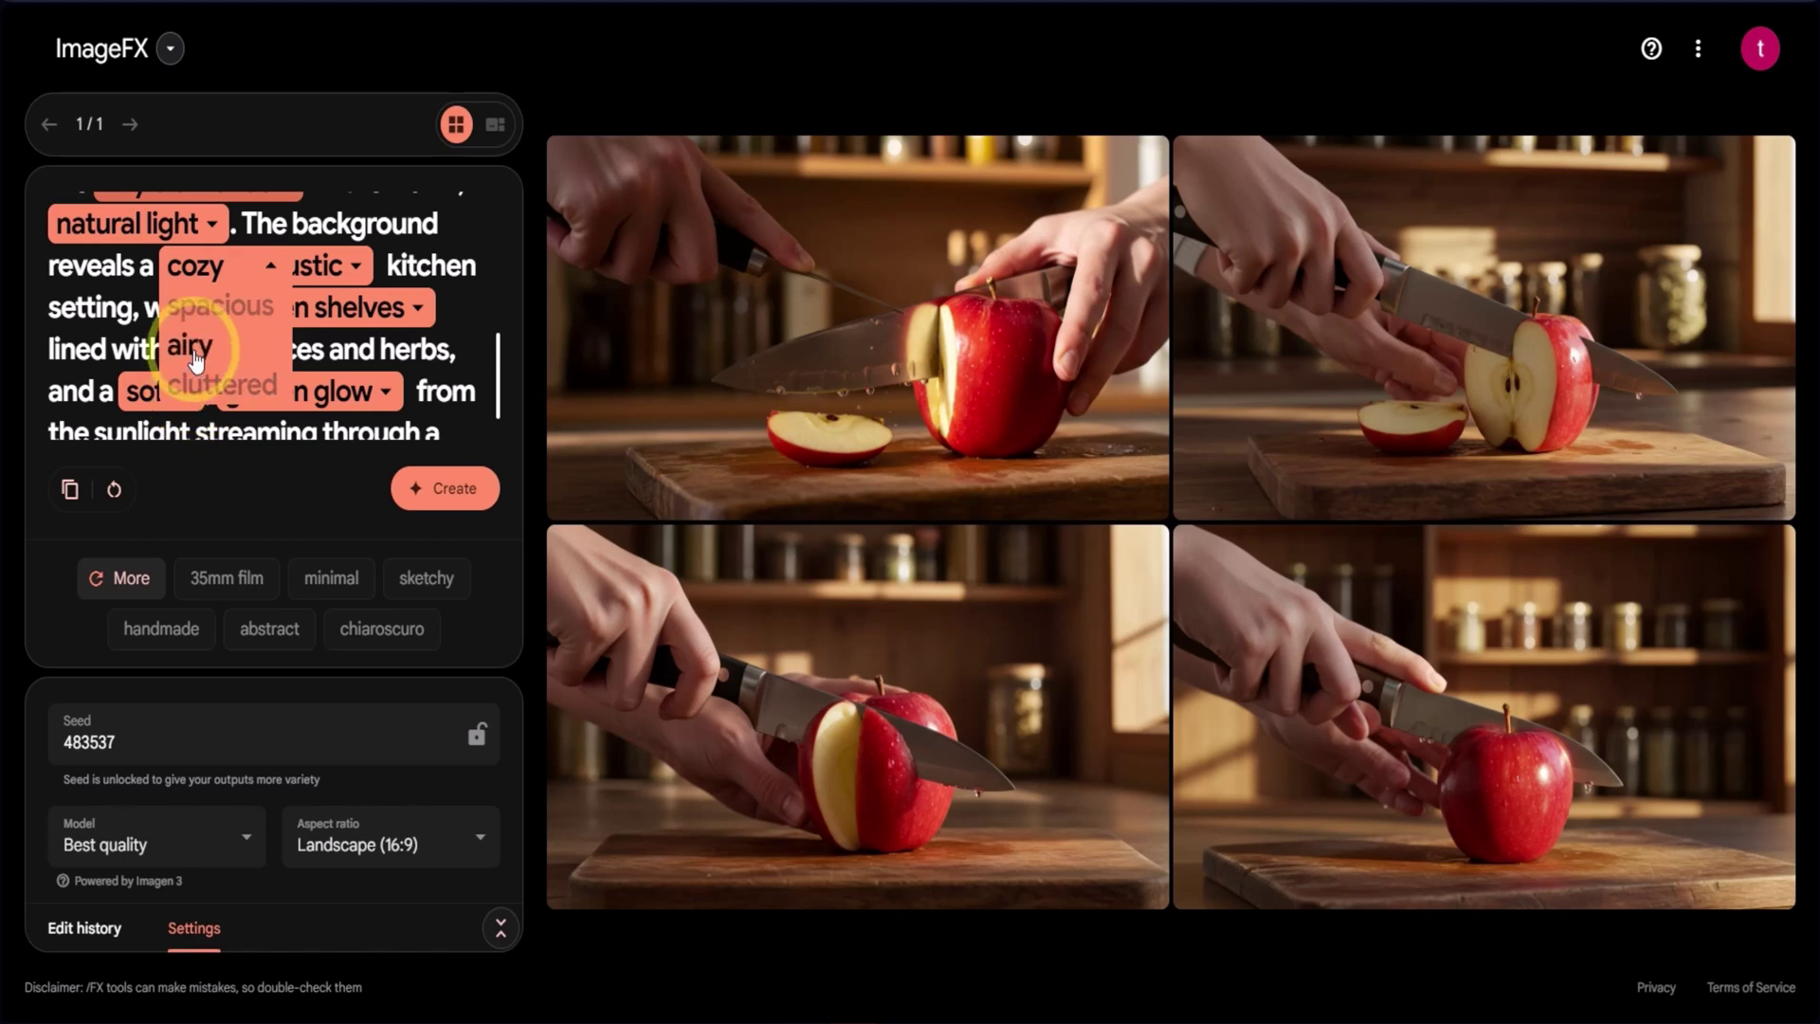
click(474, 156)
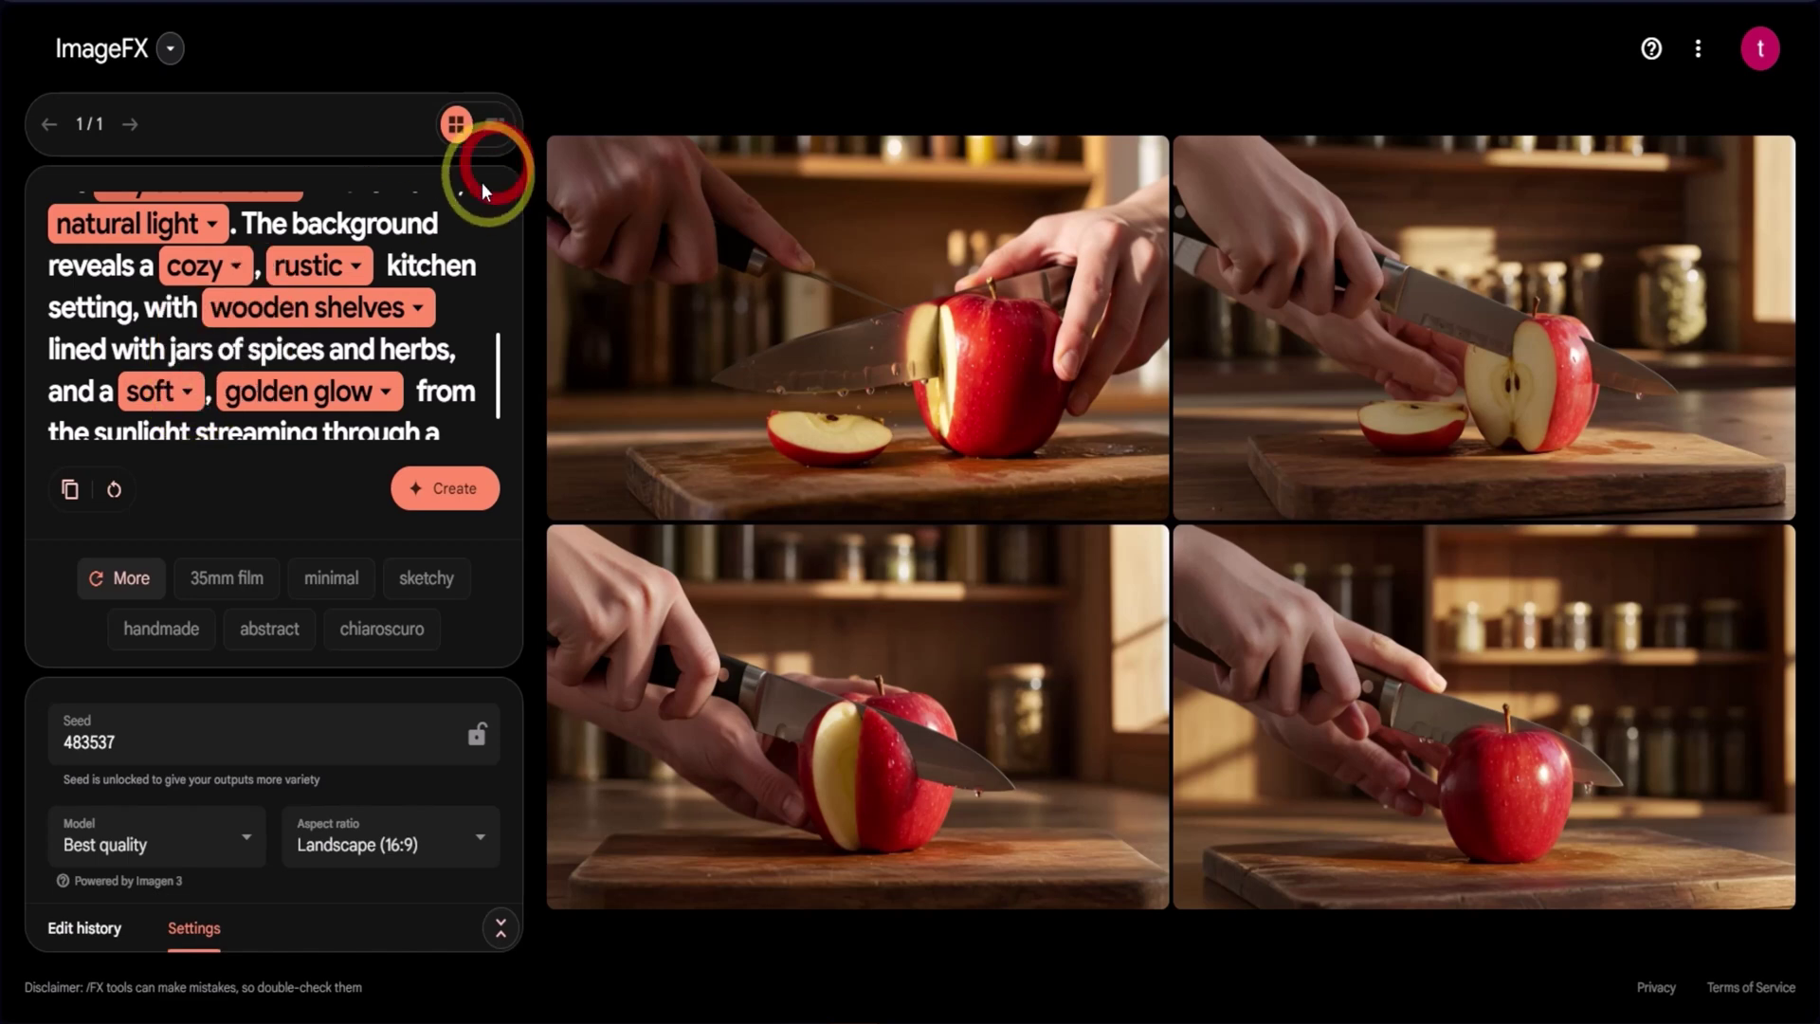
Look at the alternative words offered for "rustic" and "soft" in the prompt without choosing any.
click(339, 275)
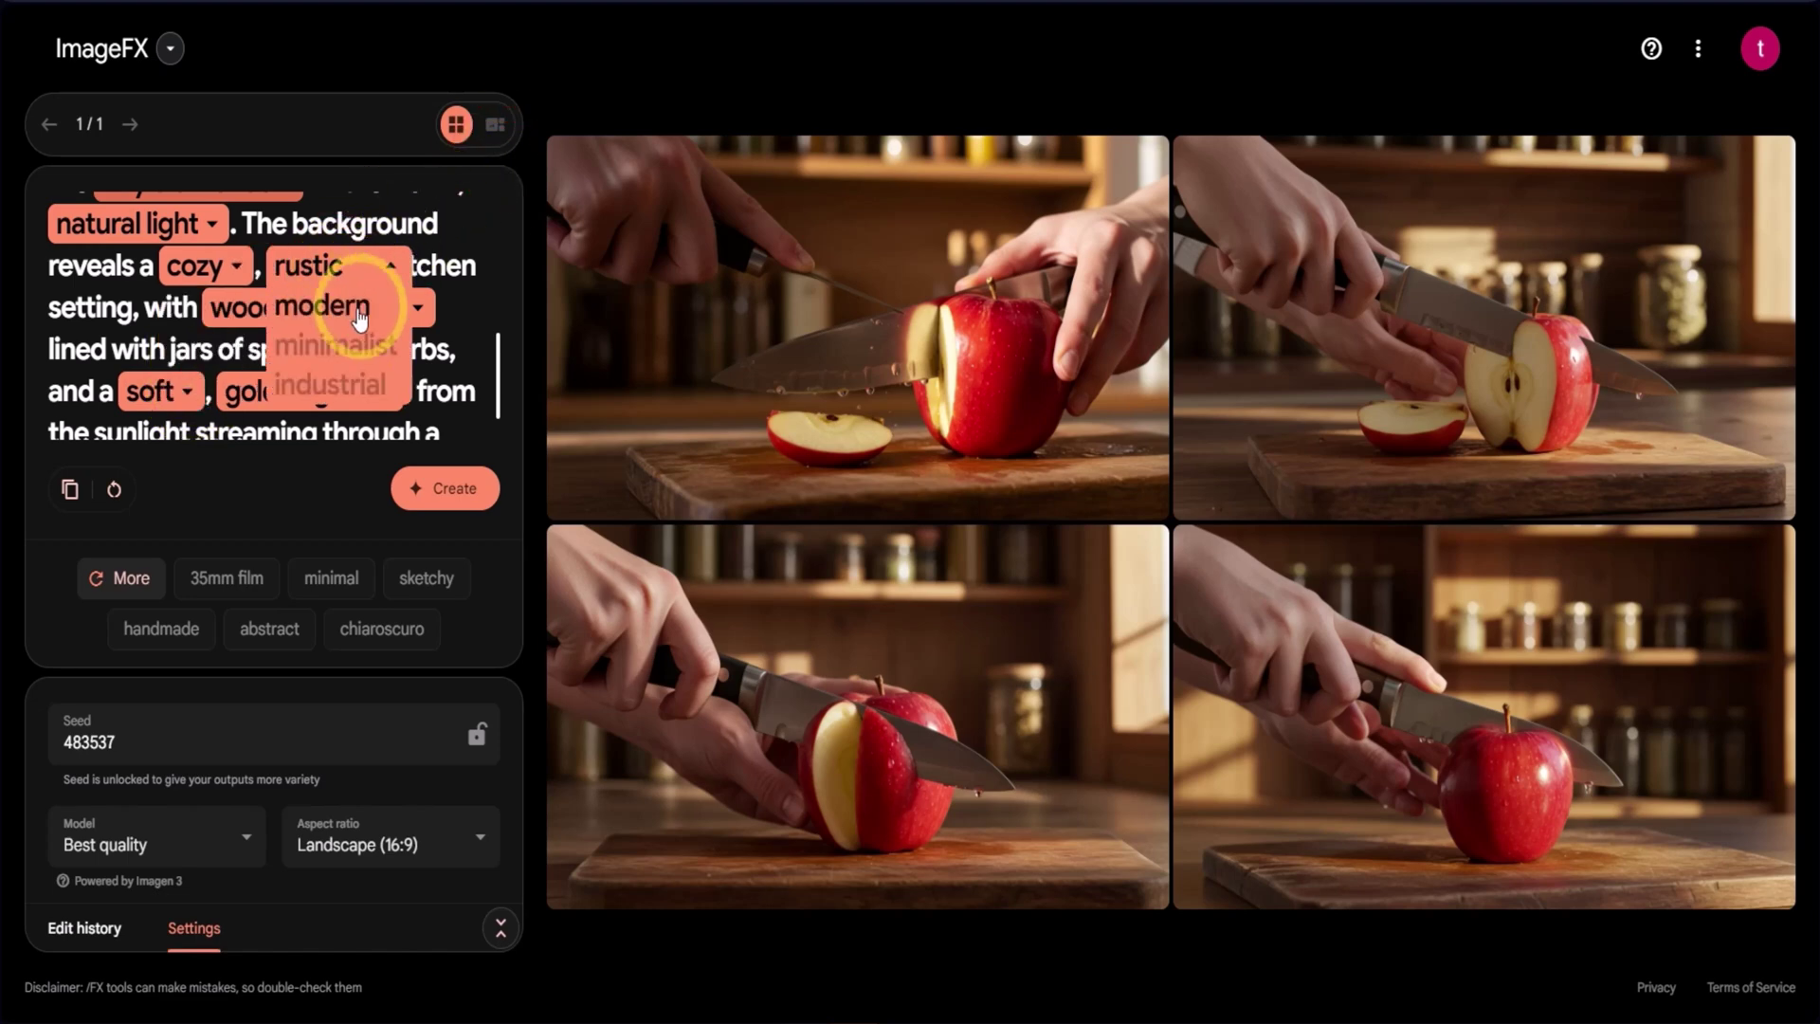
click(439, 401)
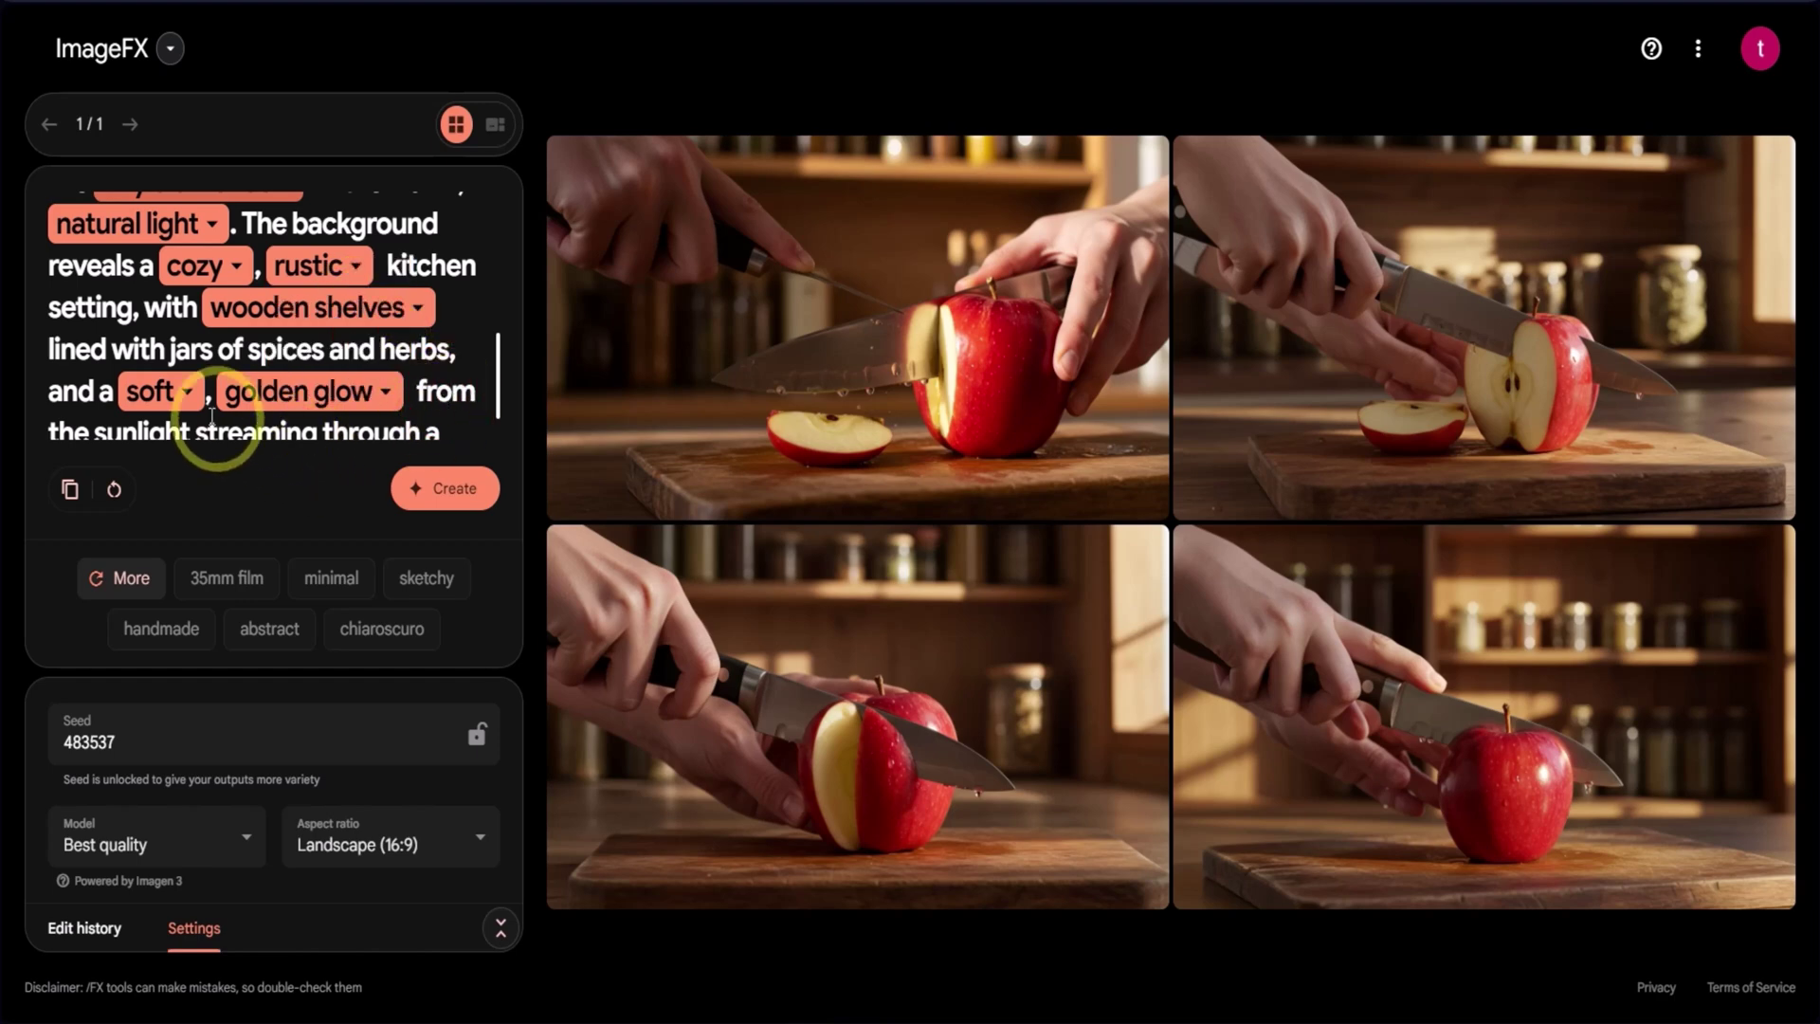
click(152, 407)
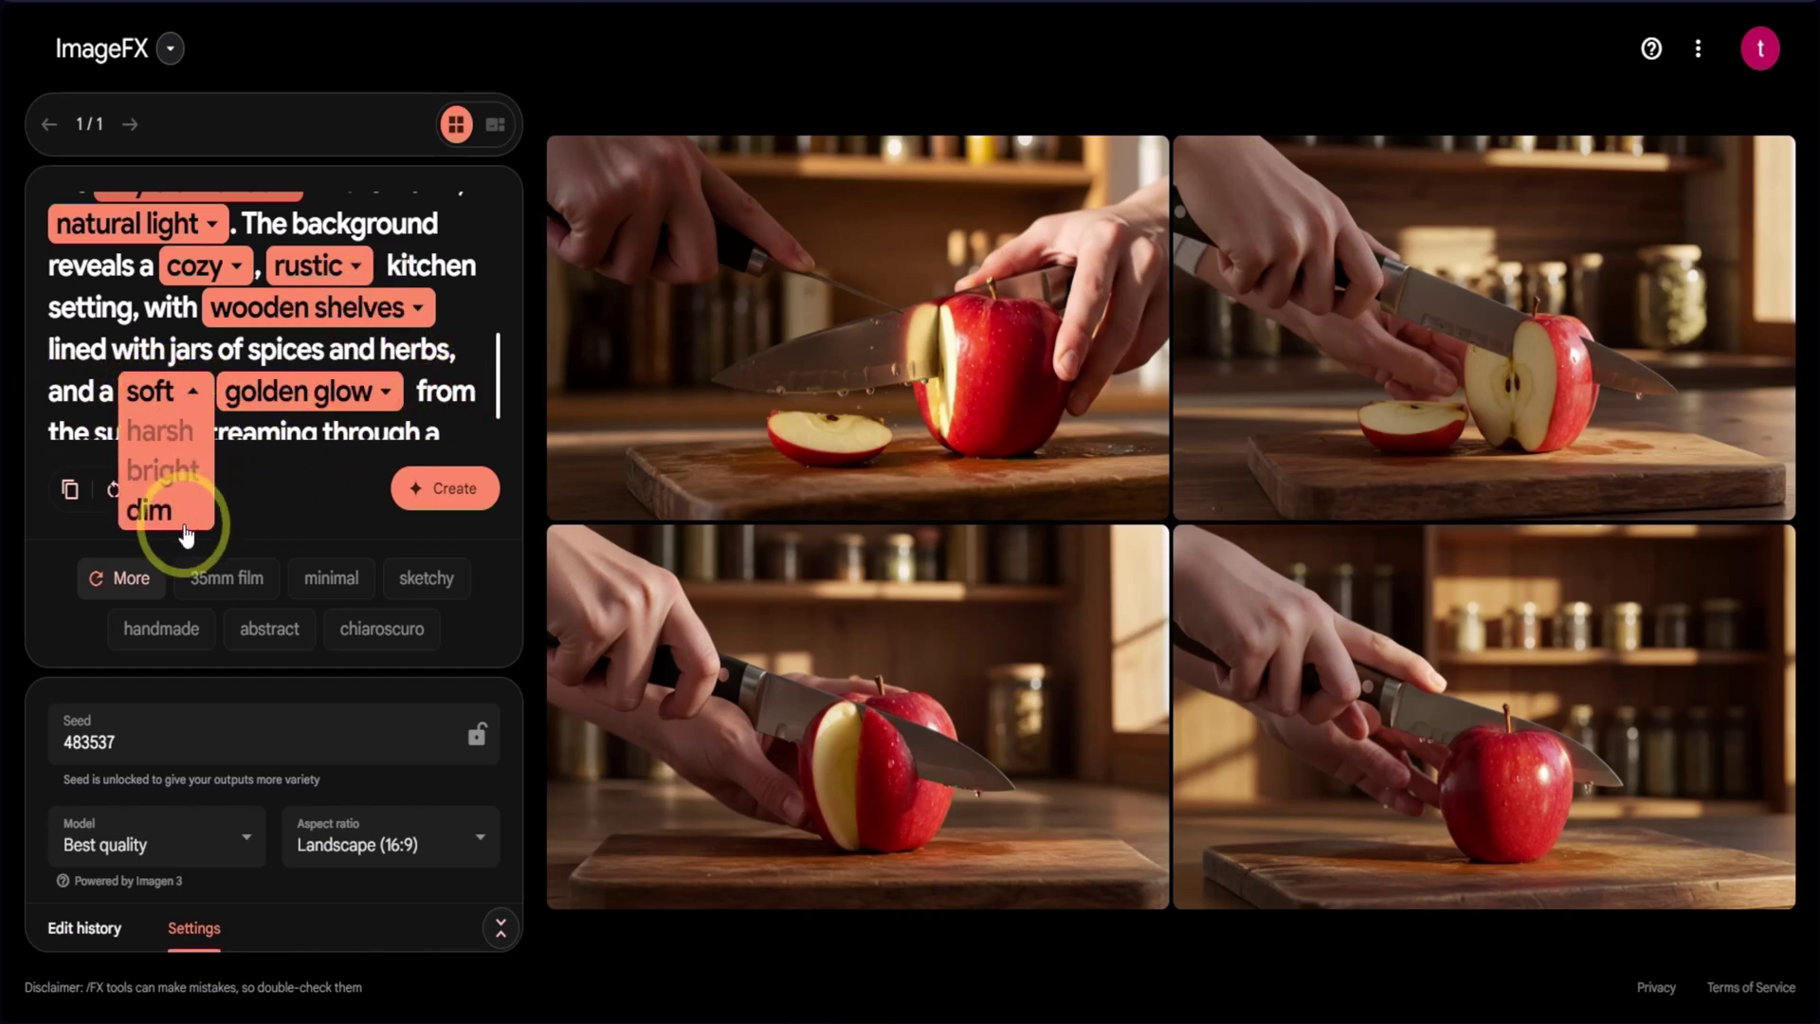
click(301, 450)
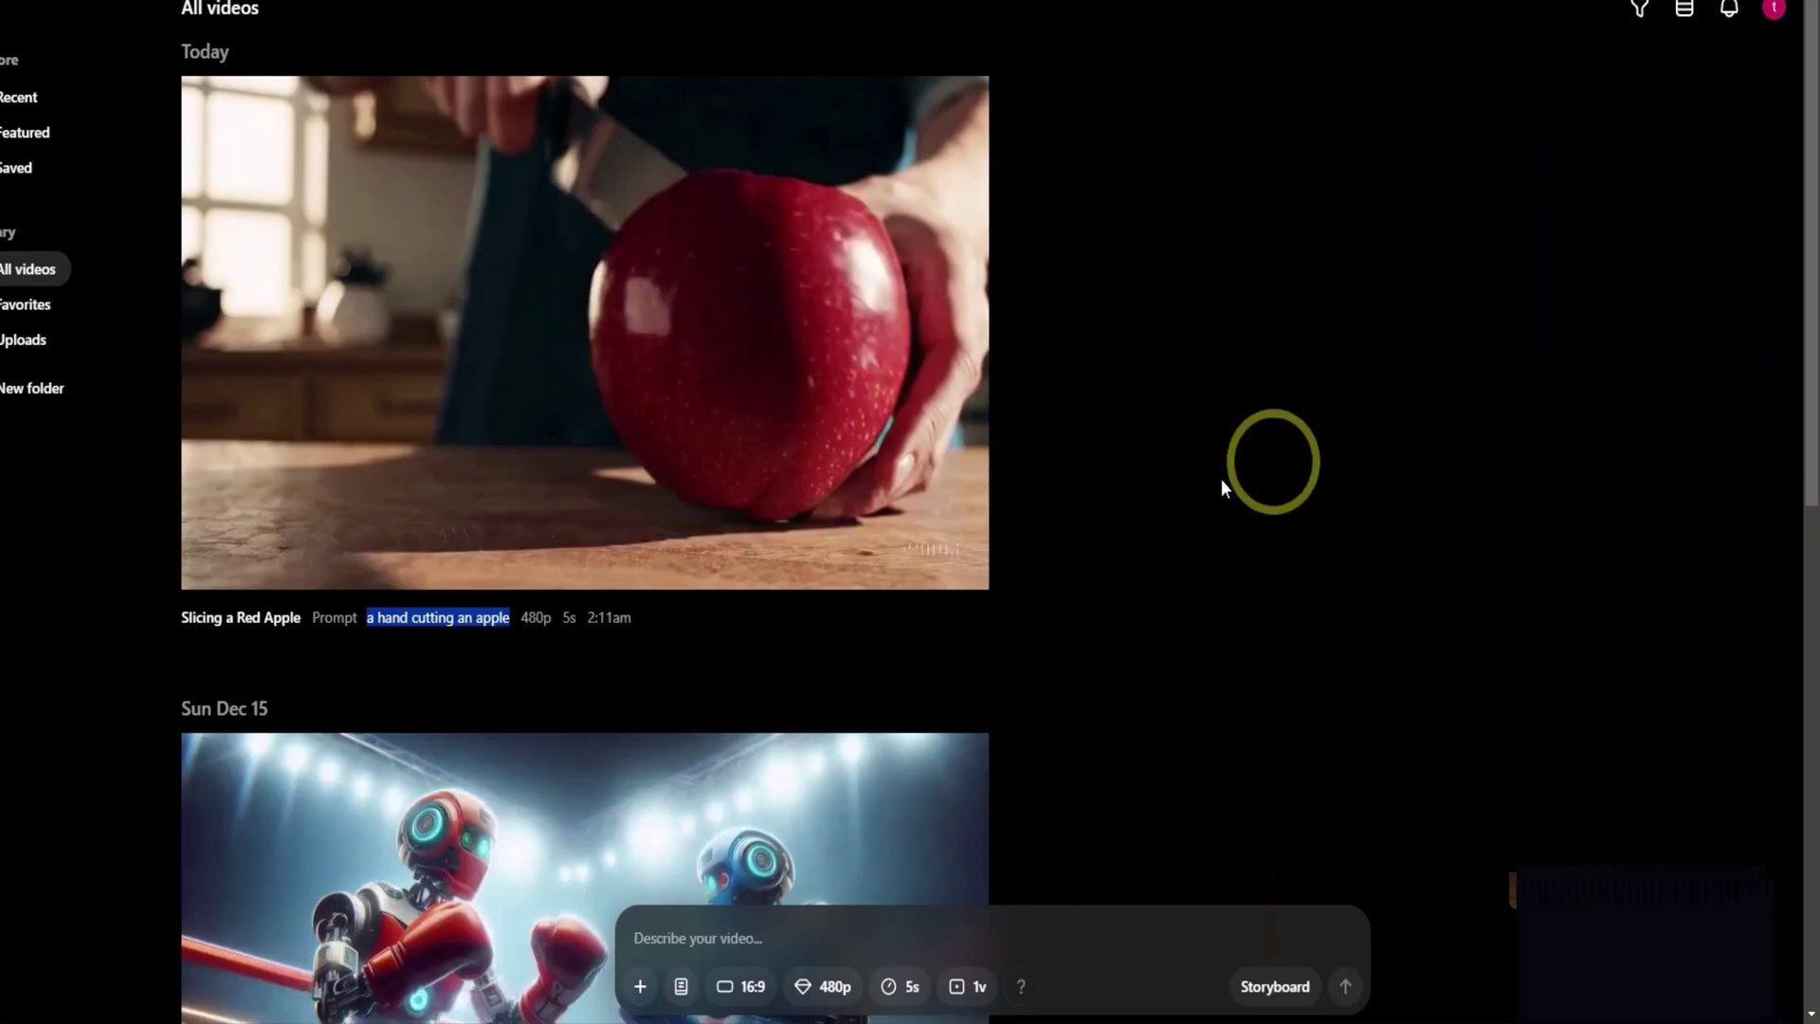
Switch to Sora, paste the enhanced apple-slicing prompt as the video description and generate the video.
click(731, 953)
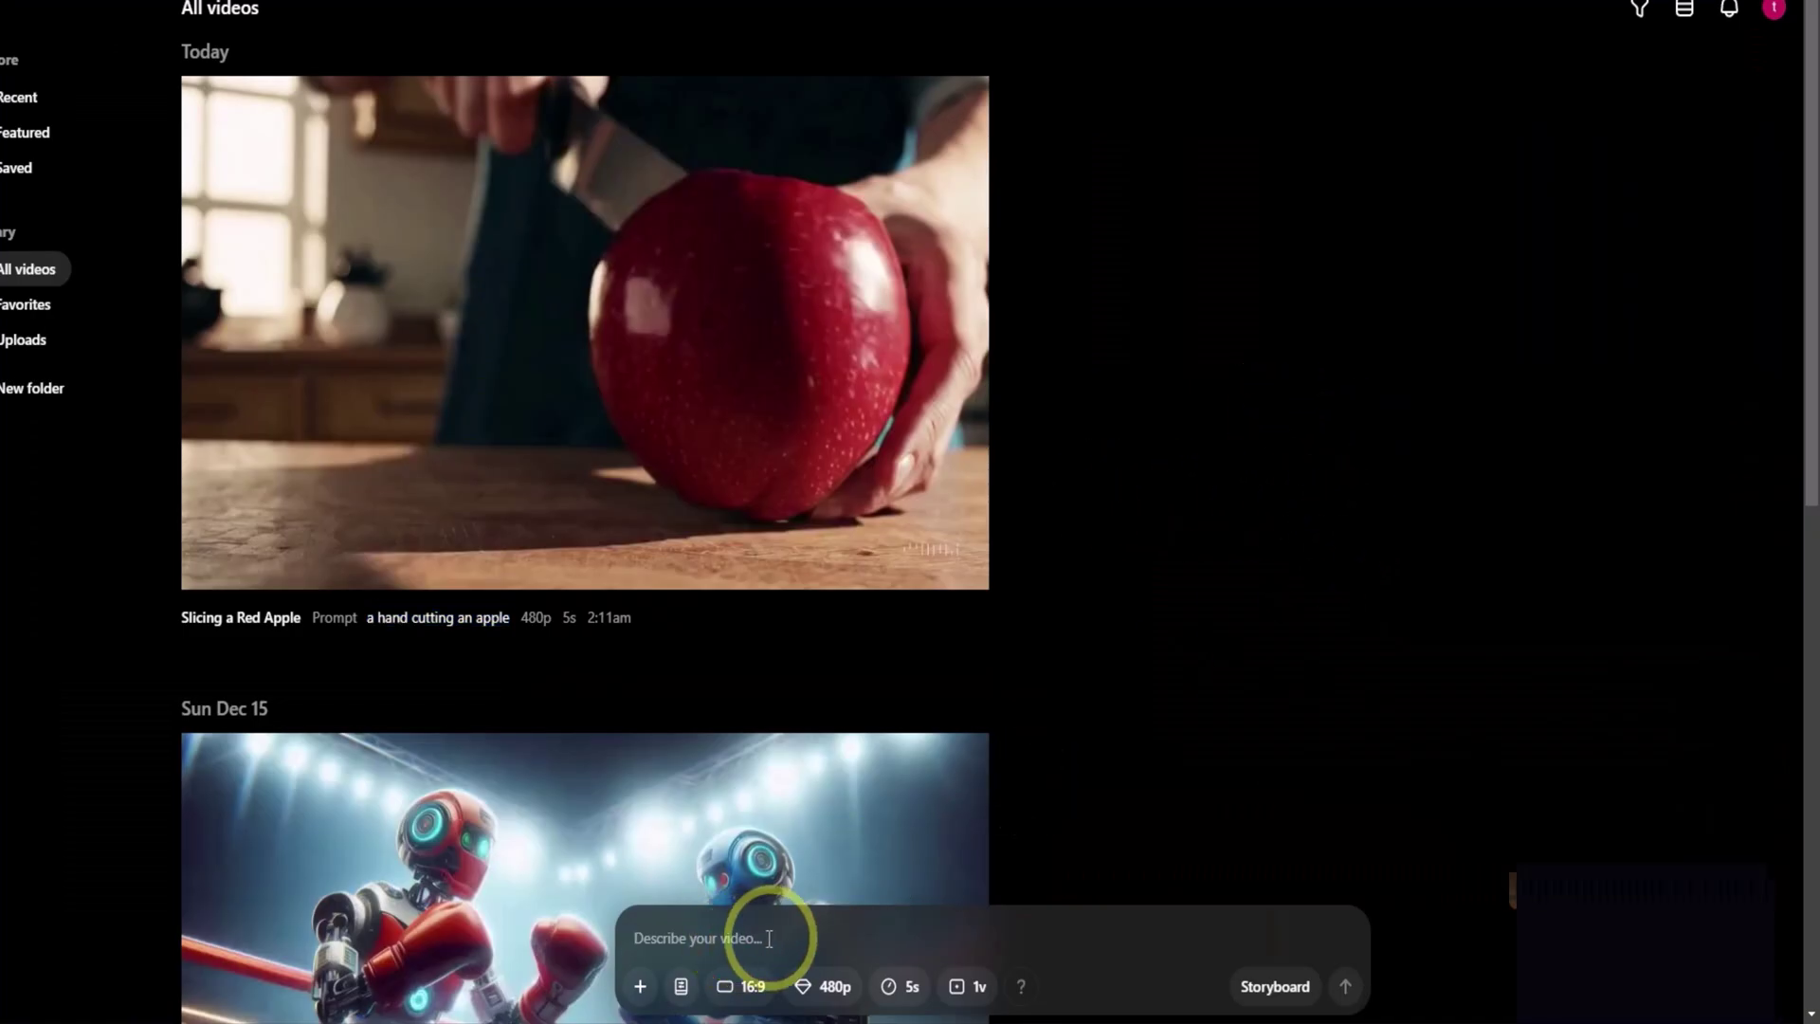
right_click(765, 938)
click(830, 688)
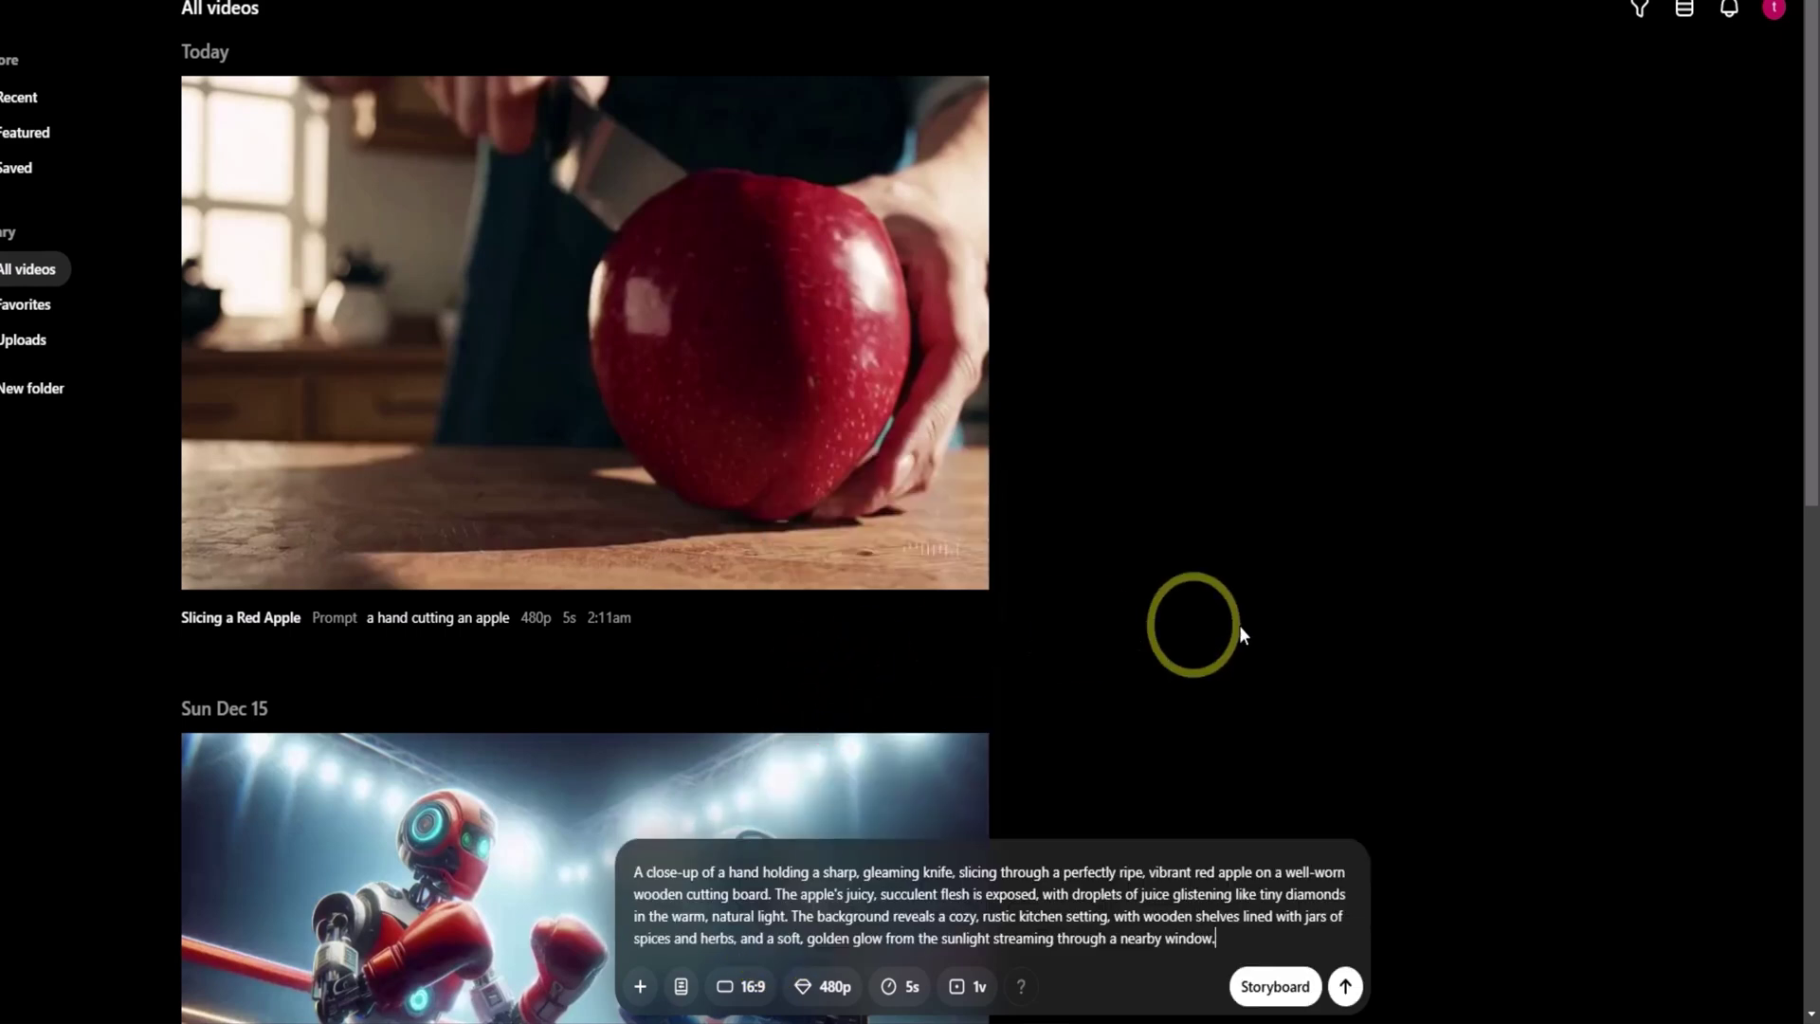
click(1345, 987)
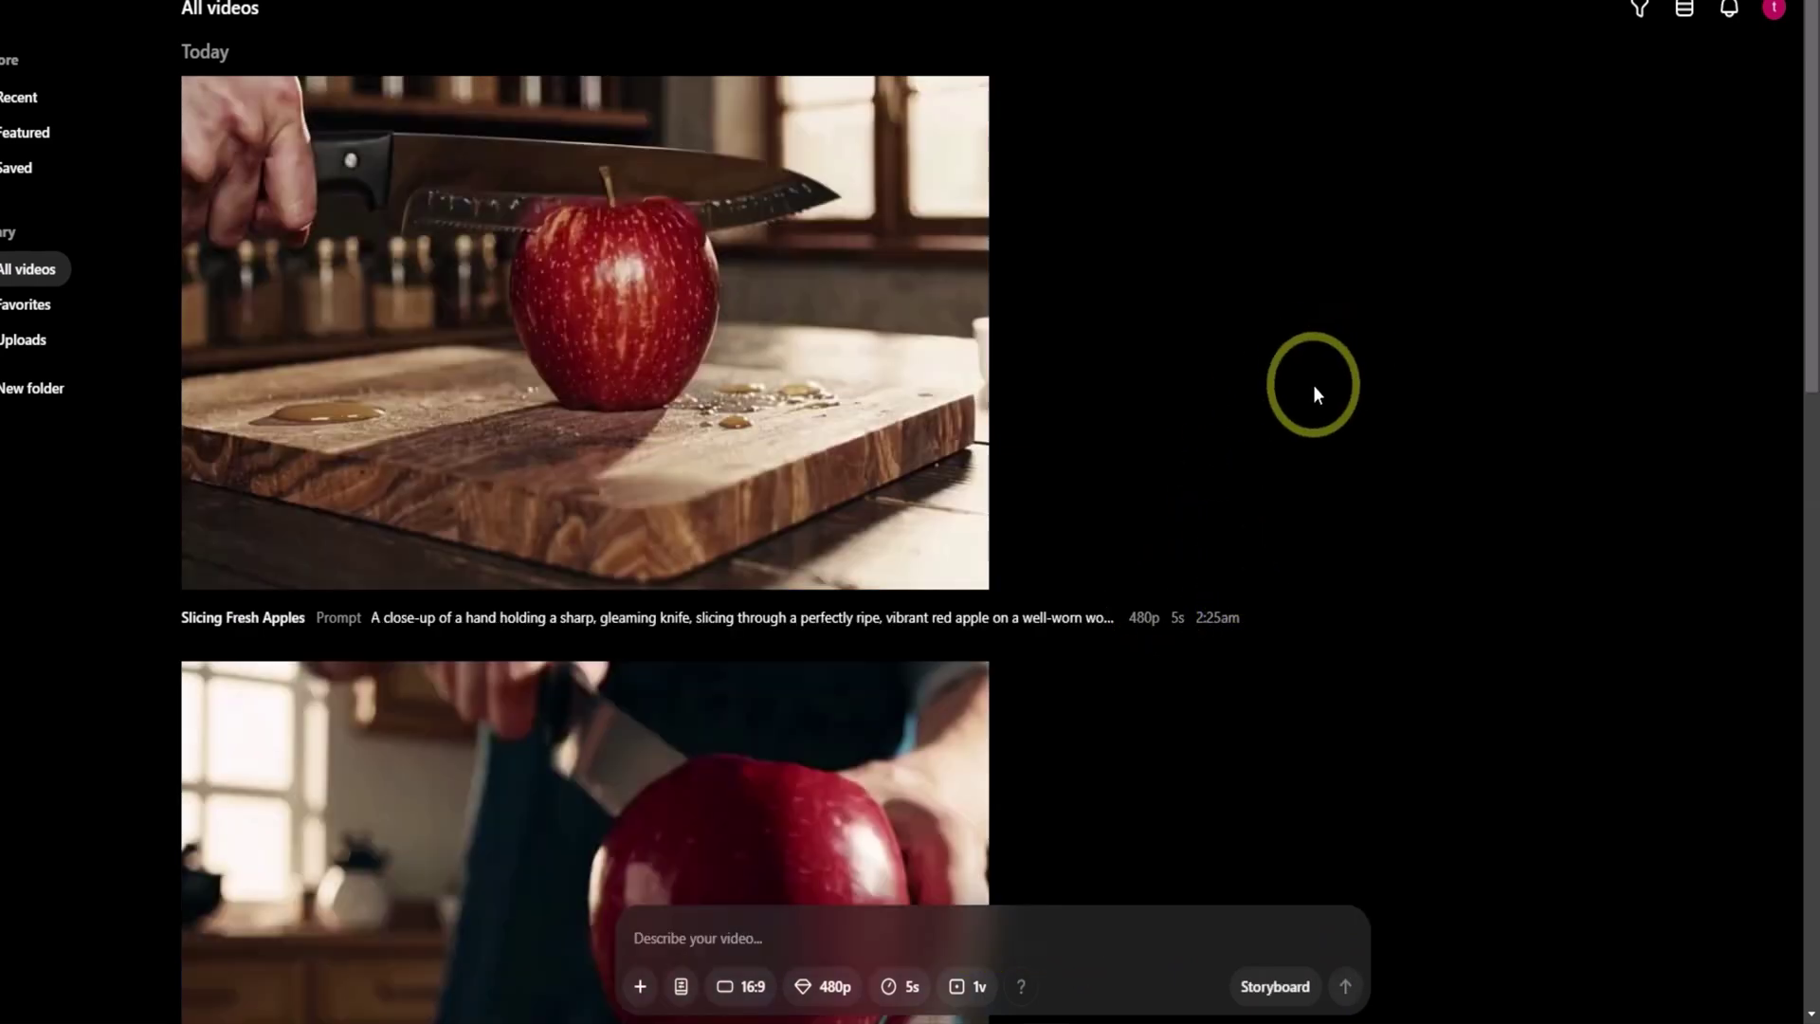
Compare the two apple videos, play the "Slicing Fresh Apples" video in full view, and return to the video list.
scroll(1312, 385, down, 3)
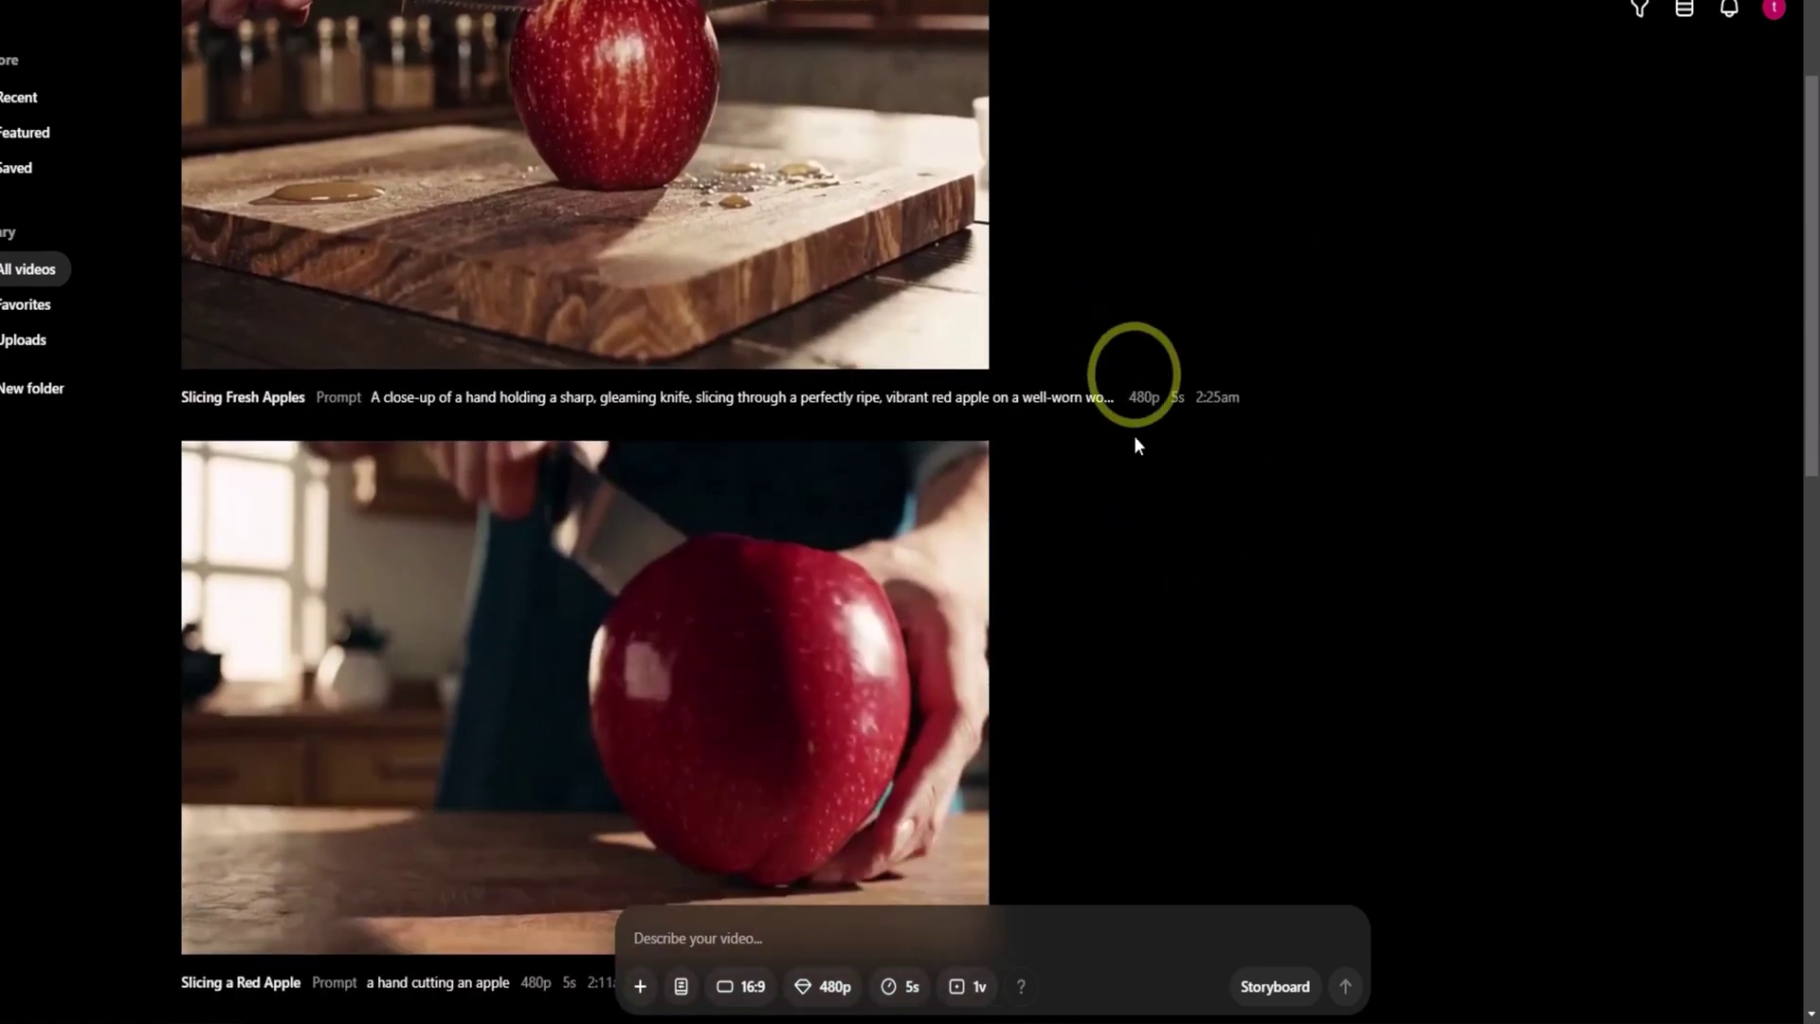
scroll(1095, 465, up, 2)
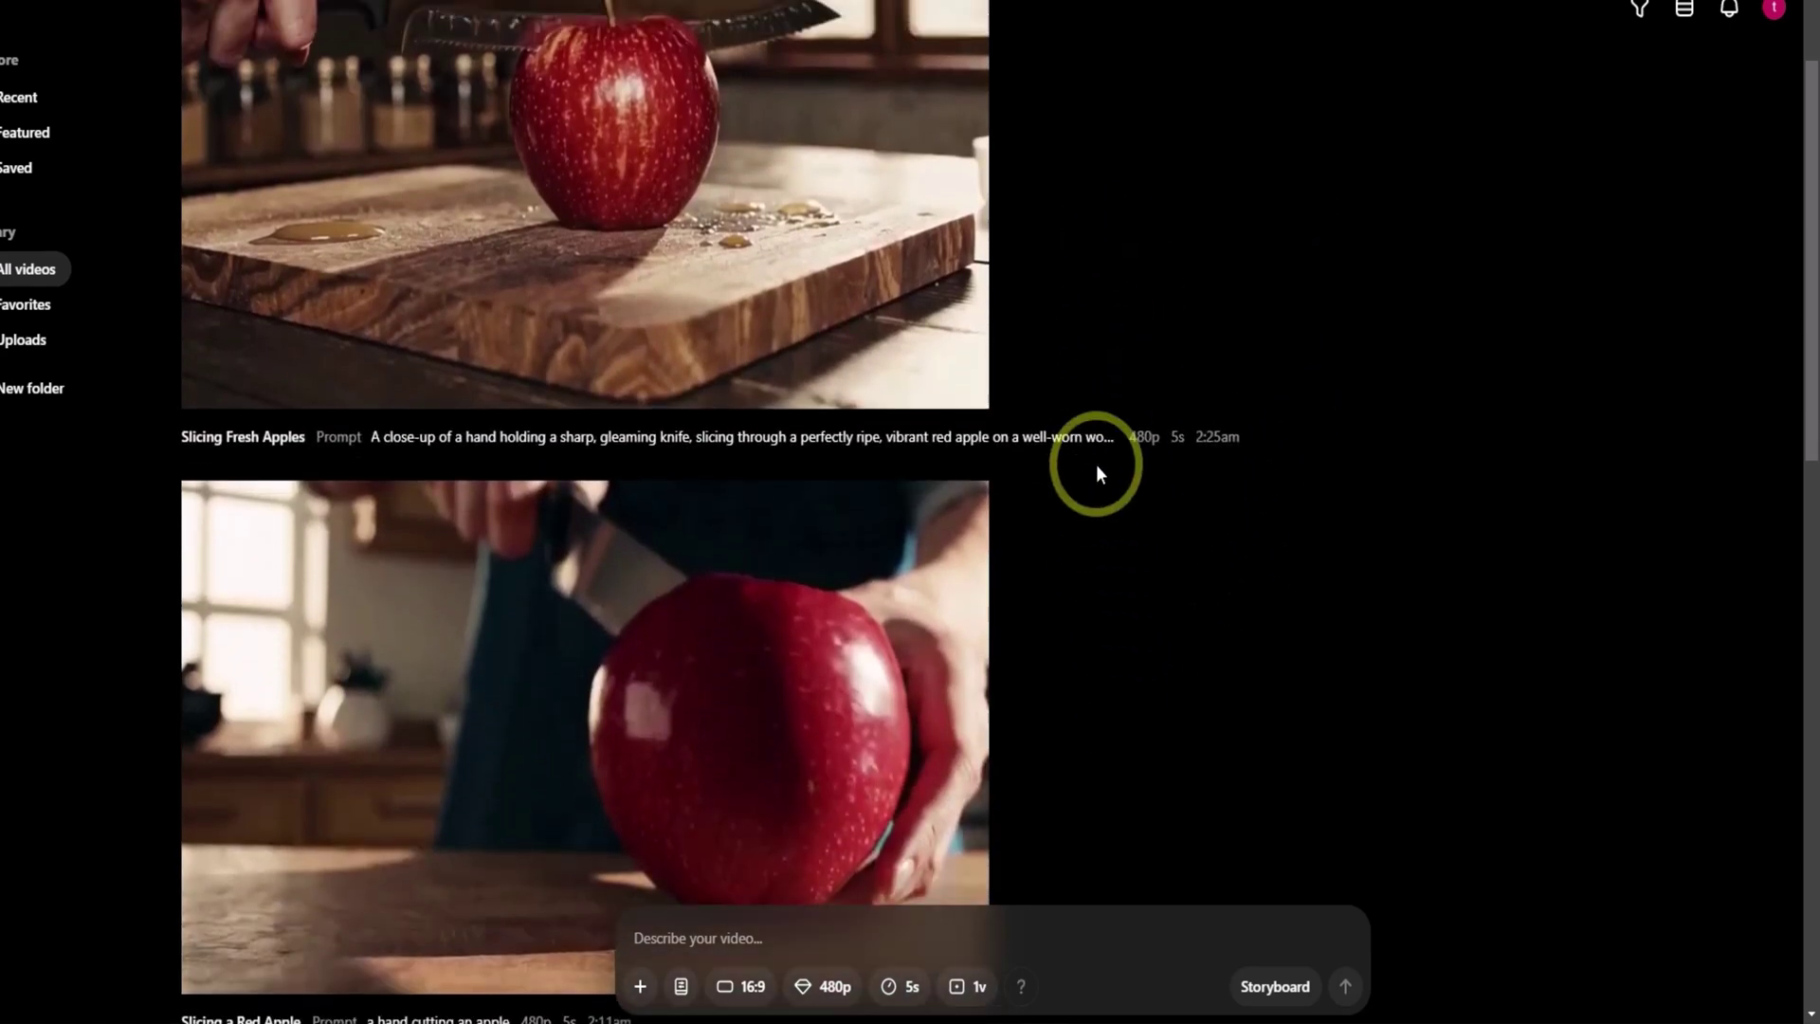
scroll(1096, 464, up, 2)
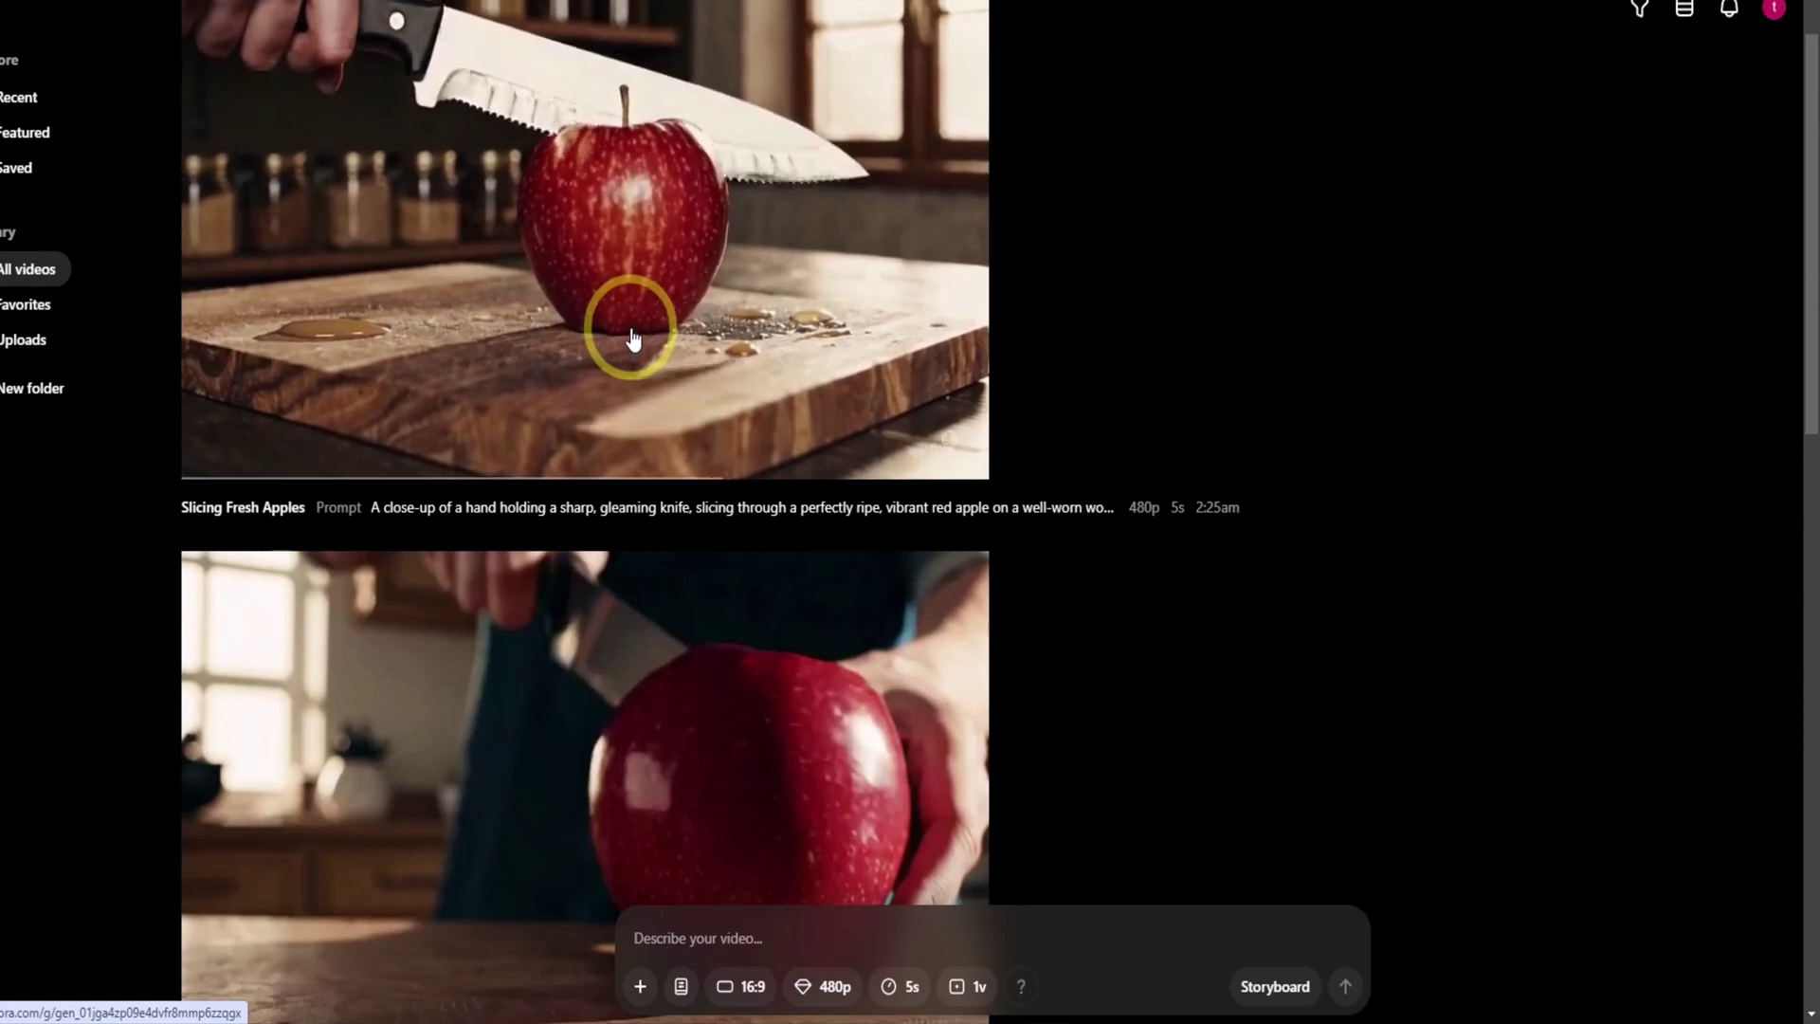
click(632, 340)
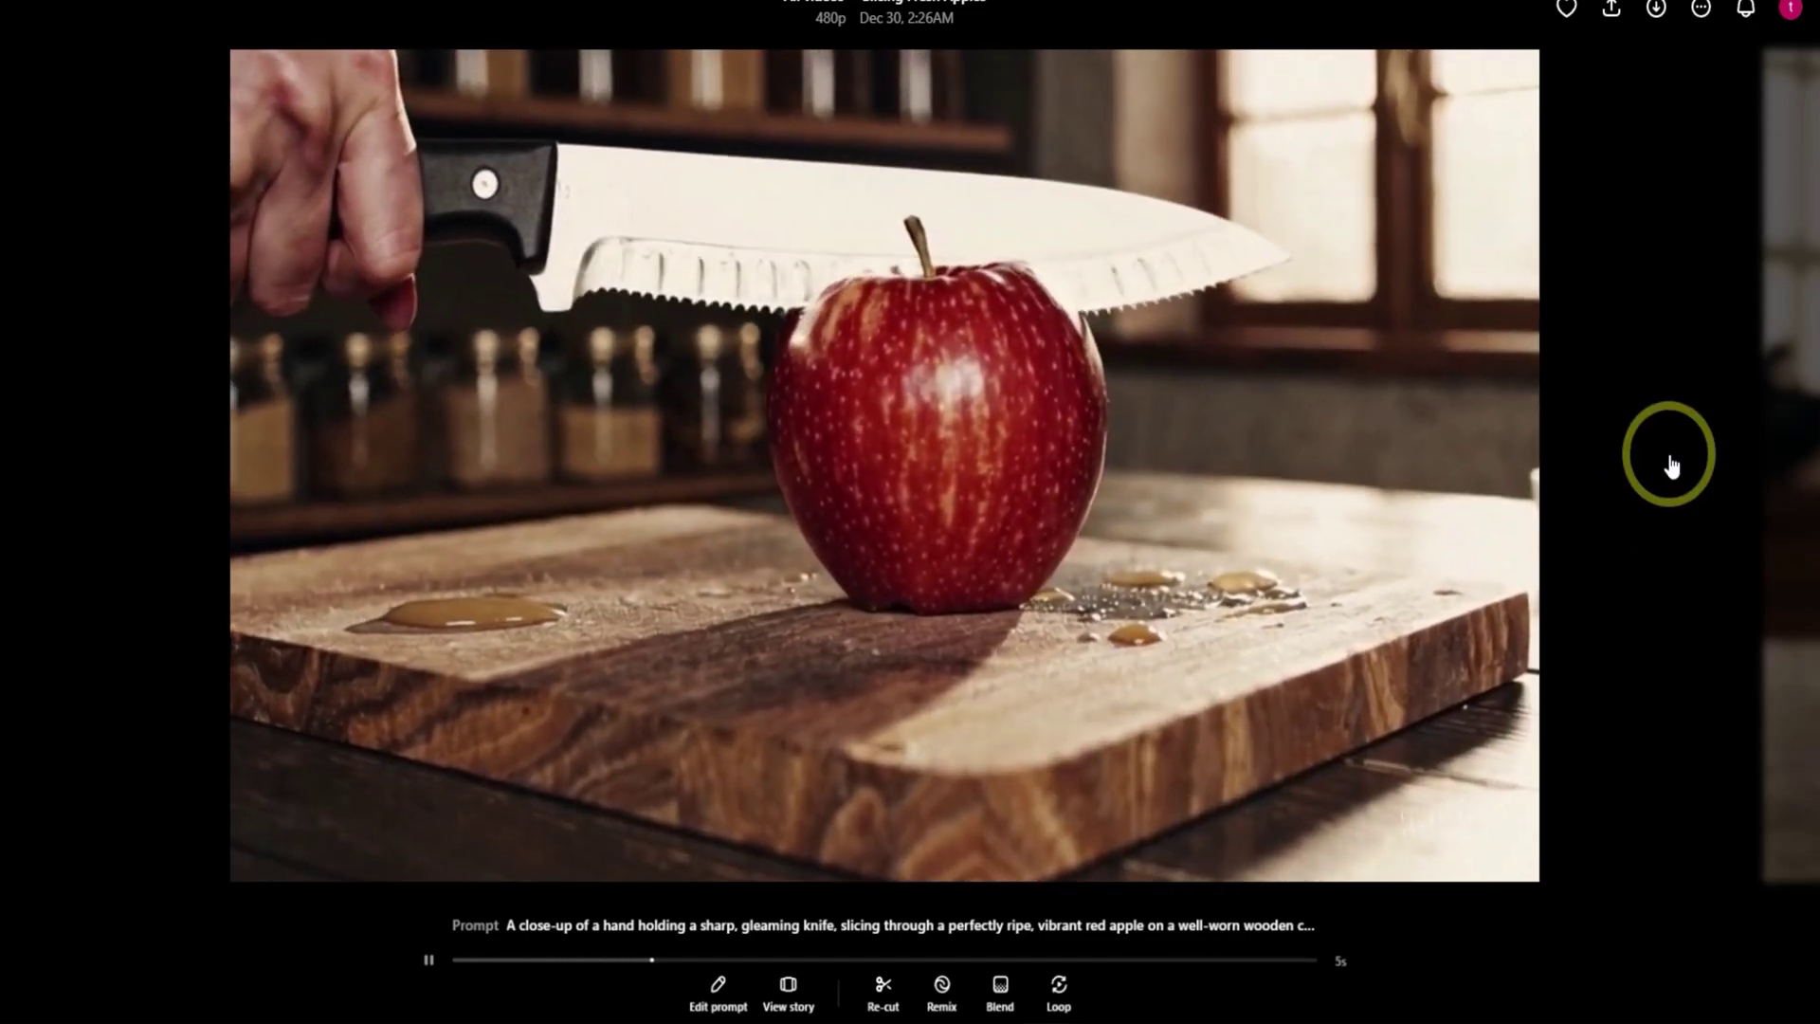
click(1670, 465)
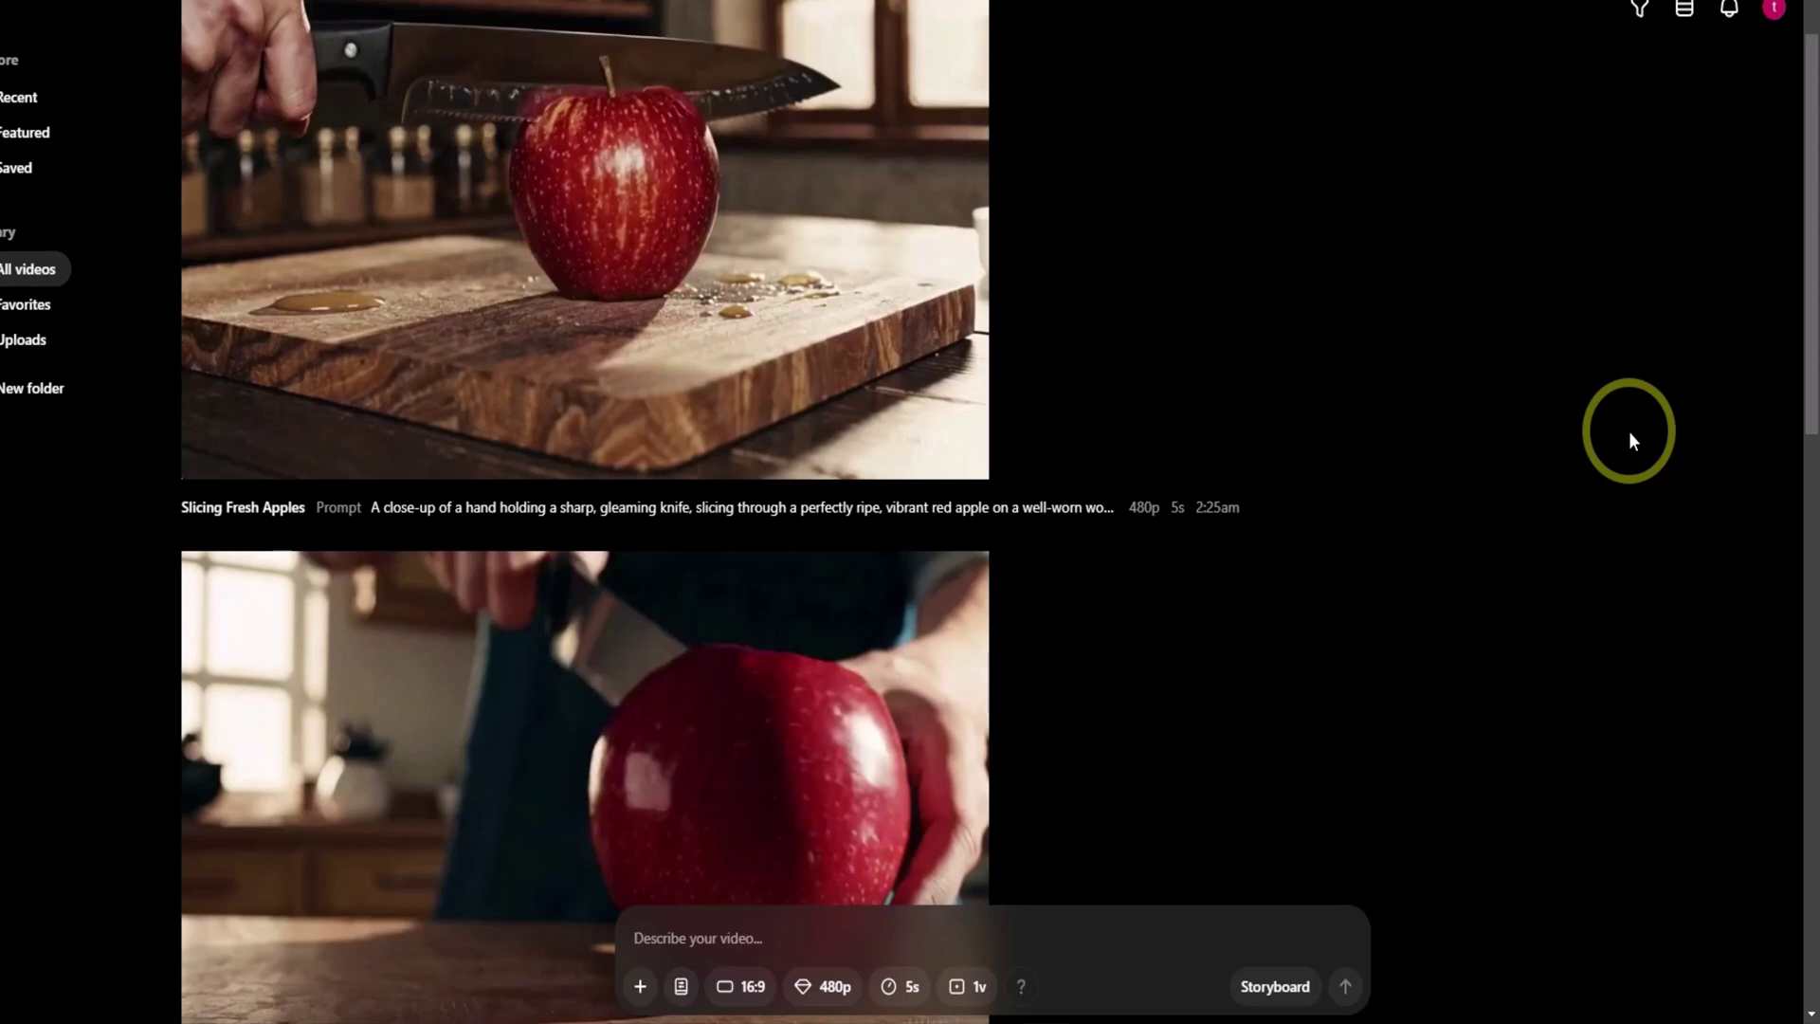
Copy the prompt "a hand cutting an apple" from the "Slicing a Red Apple" video.
scroll(1628, 430, down, 5)
drag(364, 652, 513, 656)
right_click(516, 655)
click(547, 686)
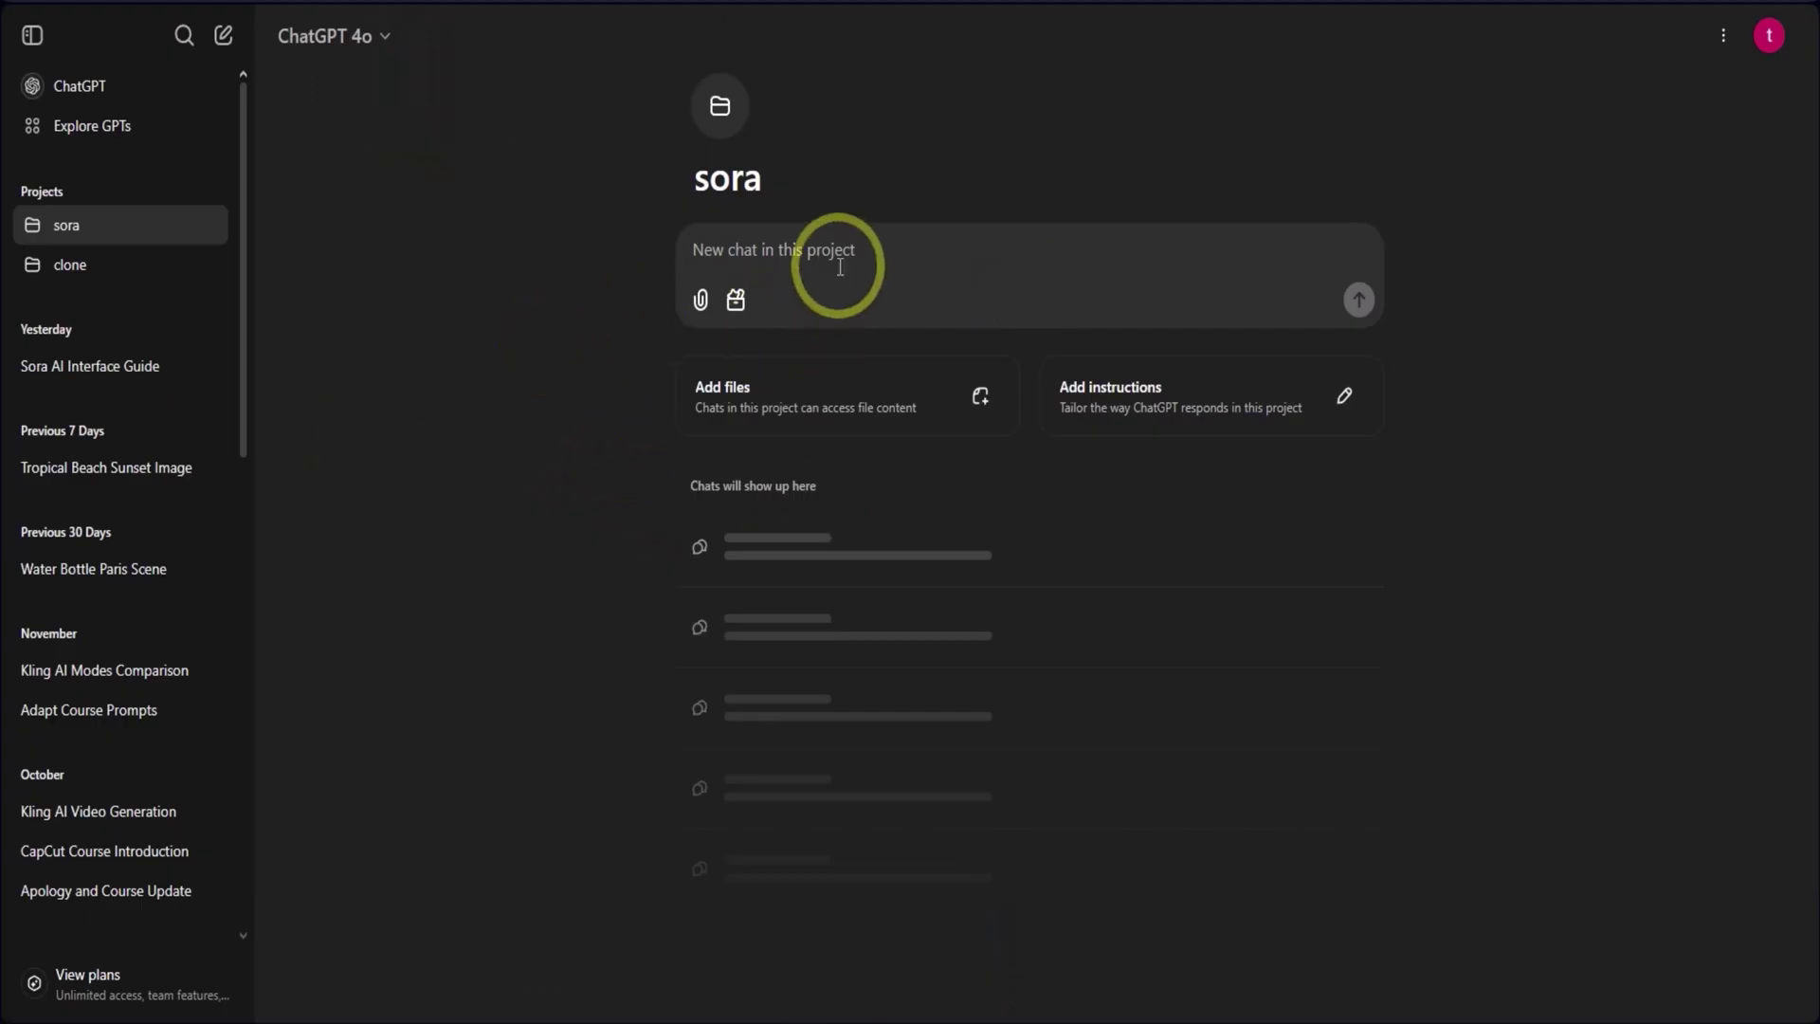
In ChatGPT's sora project, request a precise, enhanced version of "a hand cutting an apple" with camera movement and dramatic lighting, and copy the answer.
text(ite a precise prompt ")
key(ctrl+v)
text(")
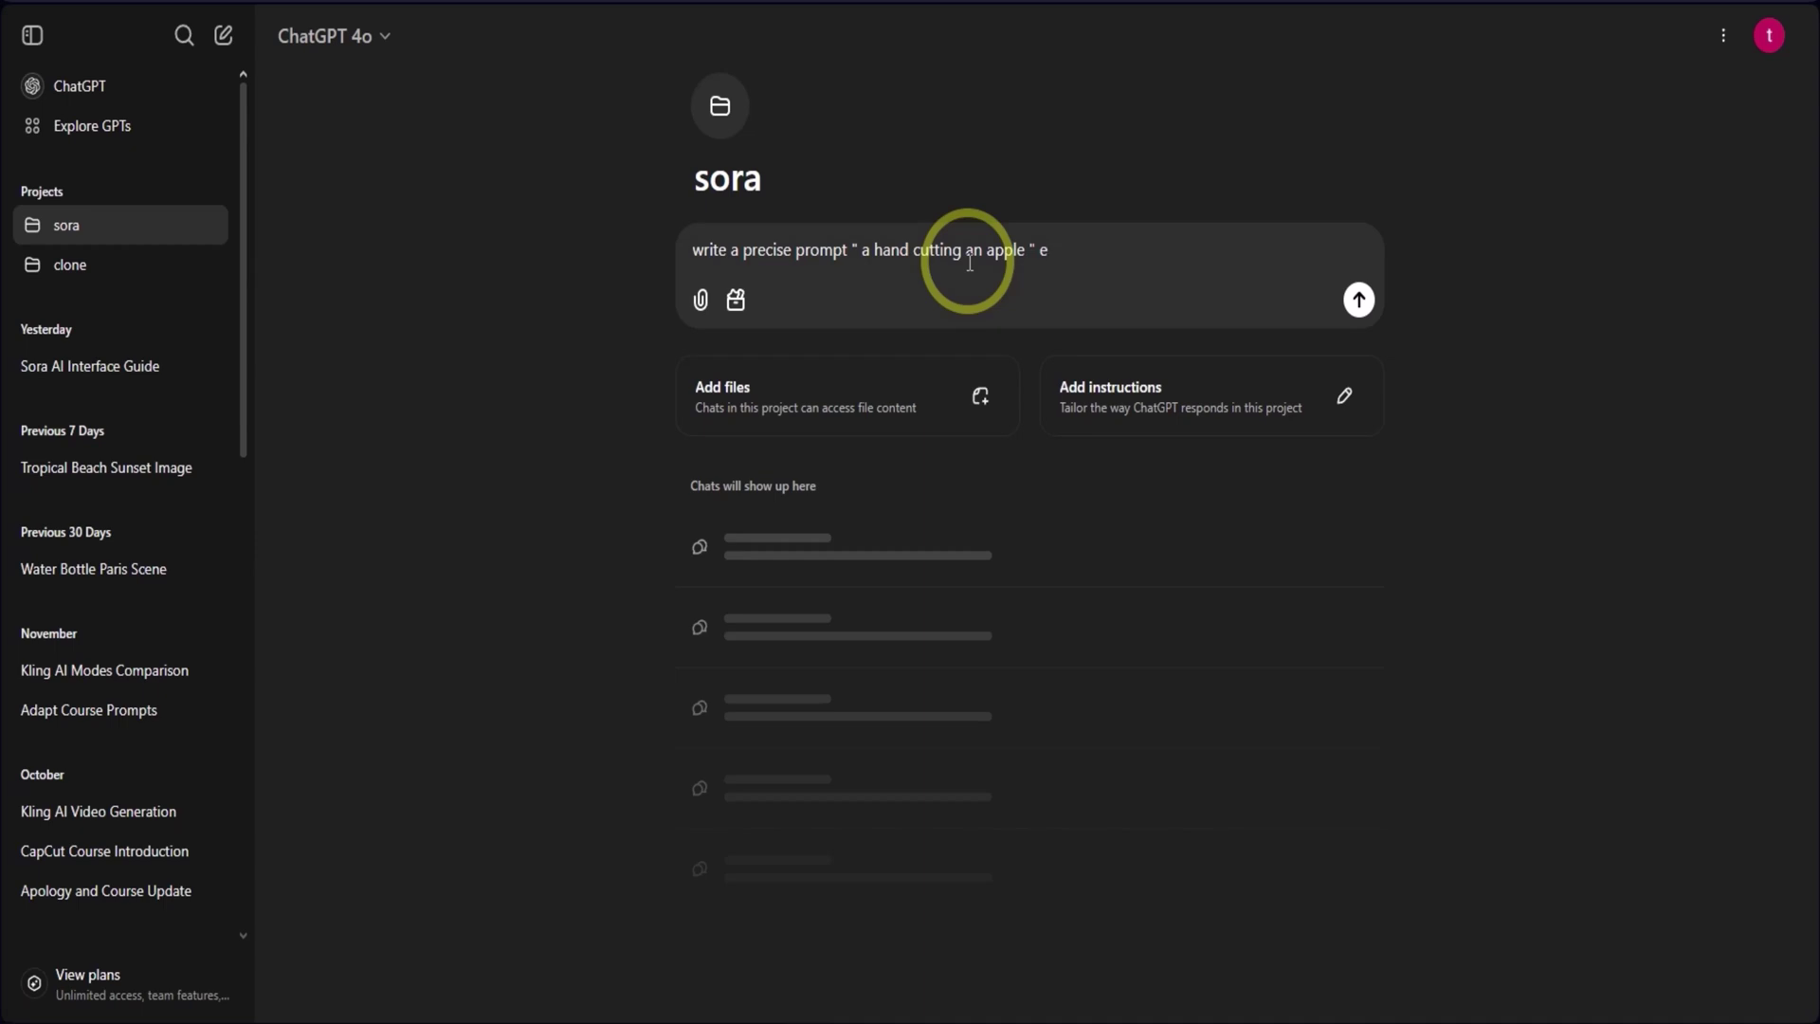
text(enhance this prompt, adding a camera movement, dramatic lighting to the scene)
click(969, 262)
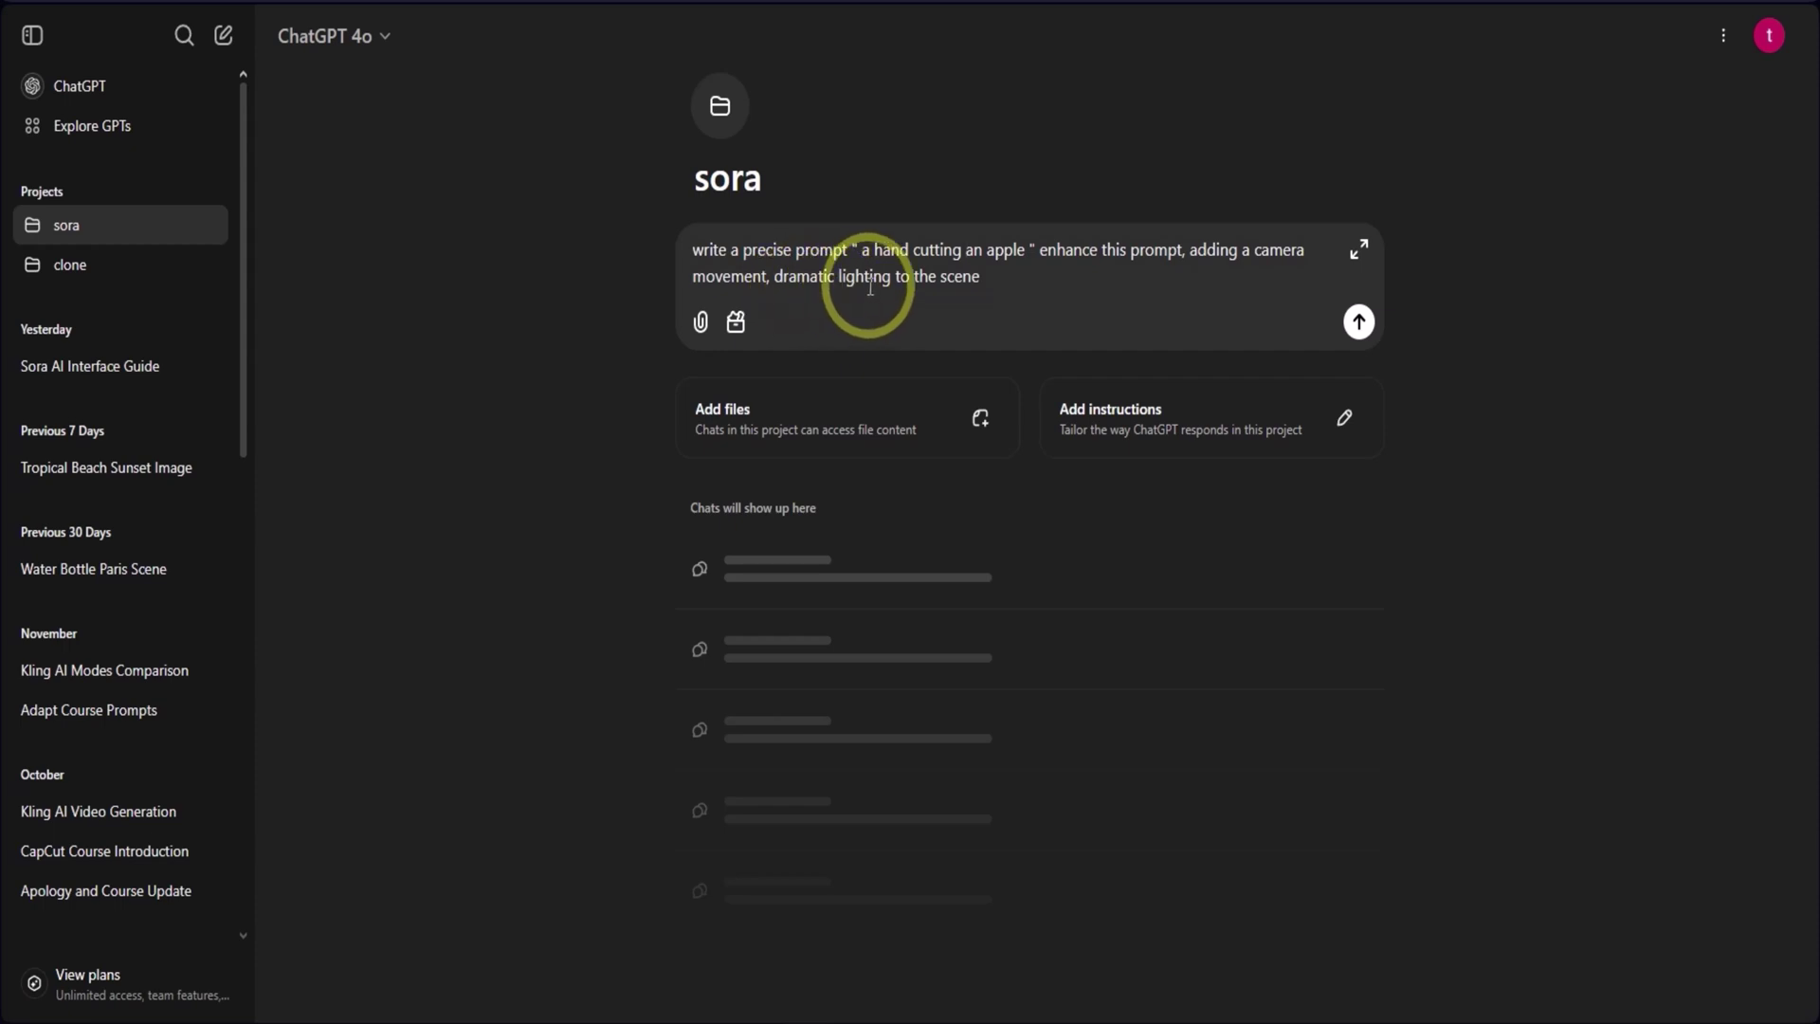
click(774, 276)
text(add)
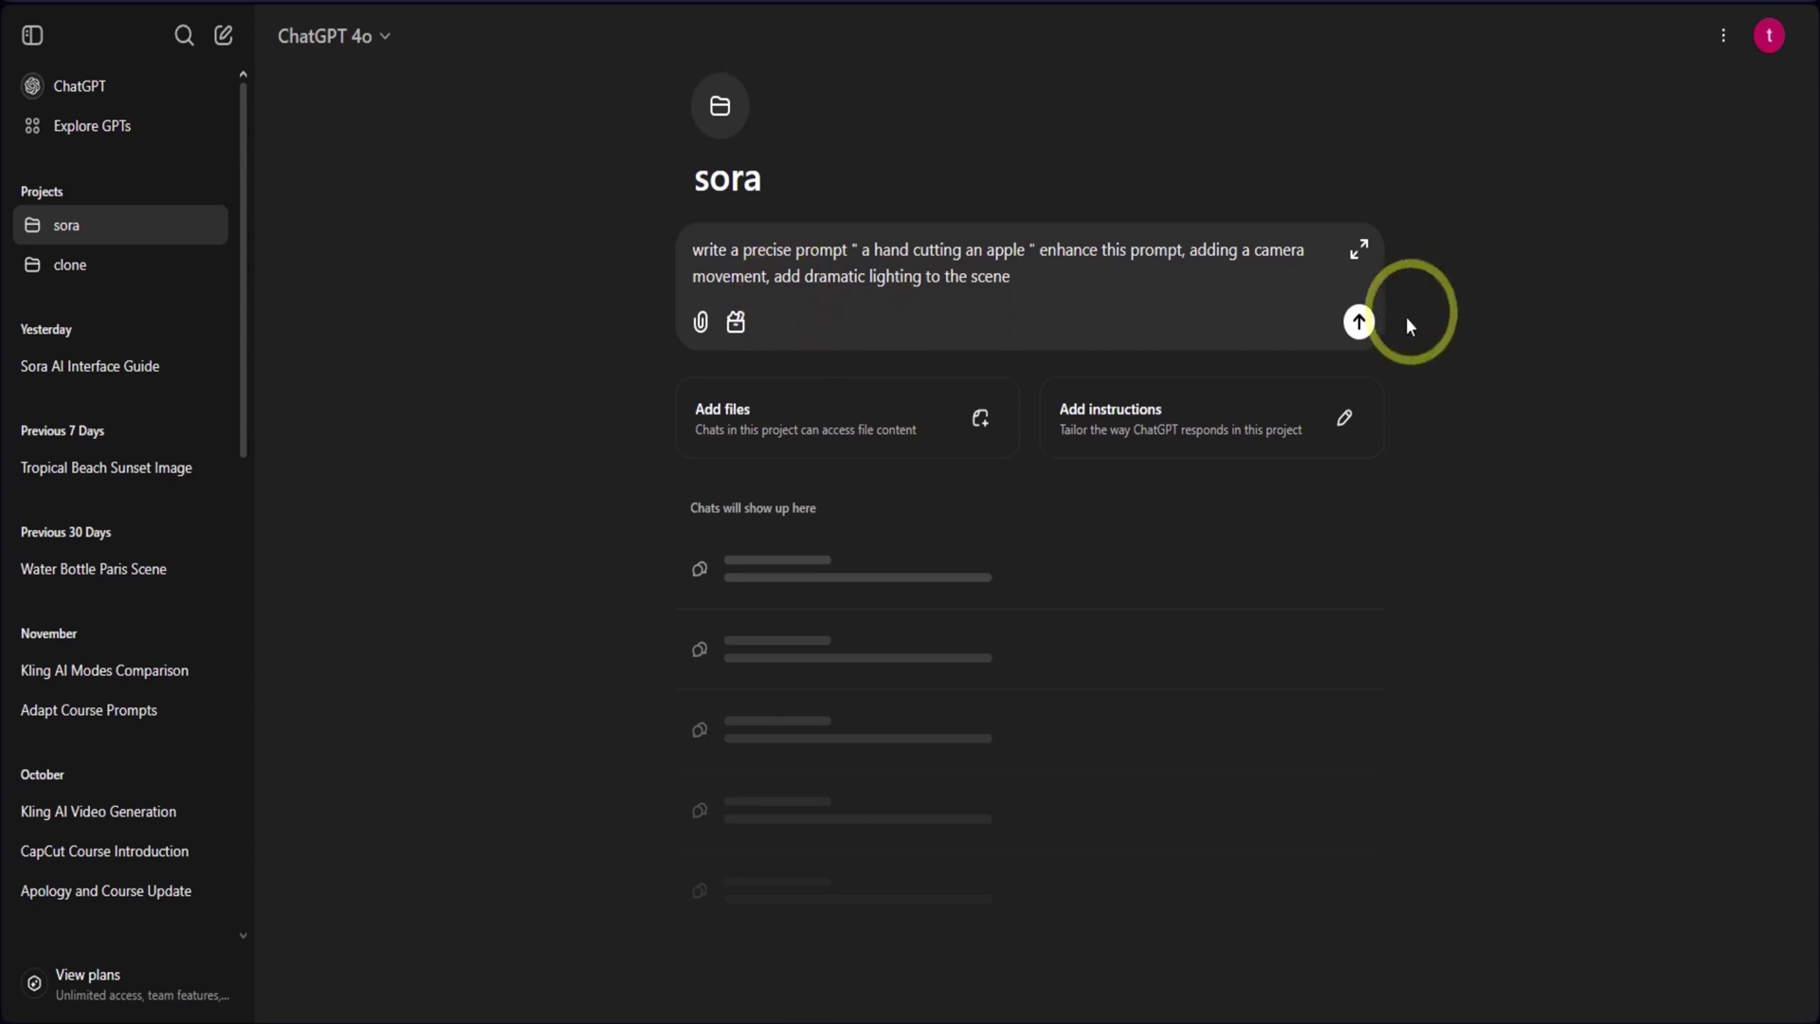
click(1368, 331)
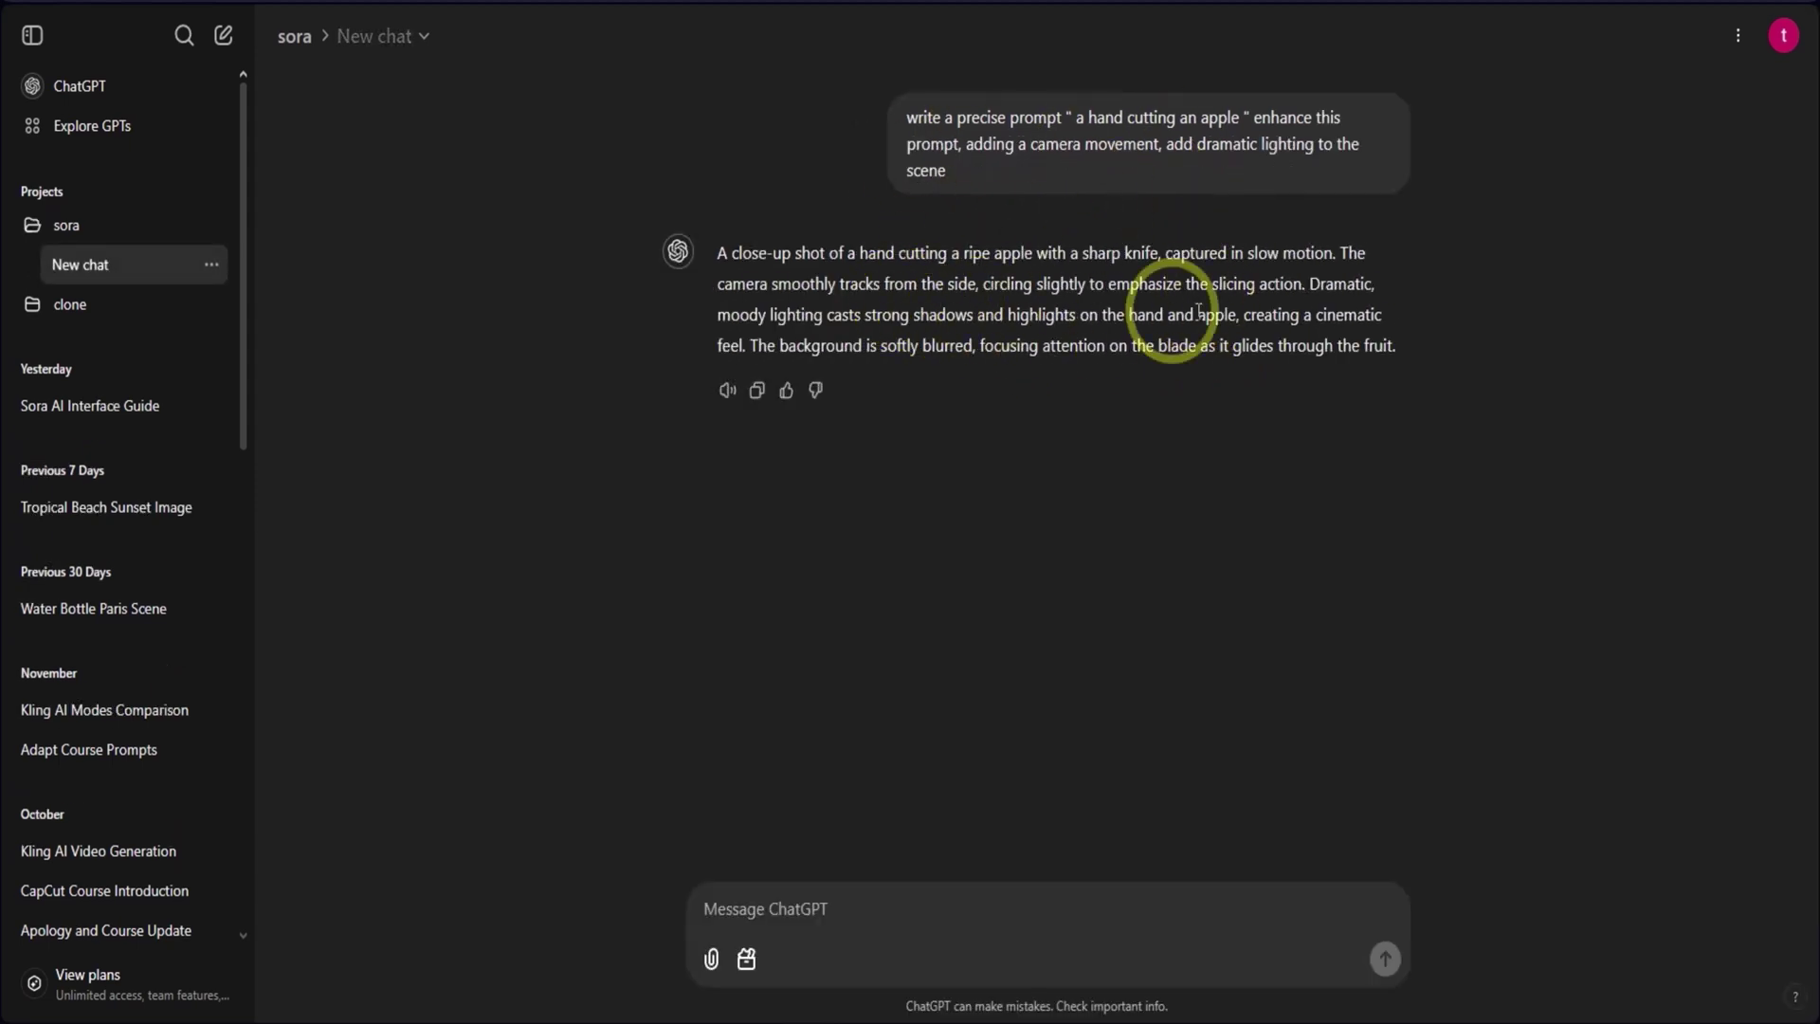
drag(1409, 362, 719, 272)
click(757, 391)
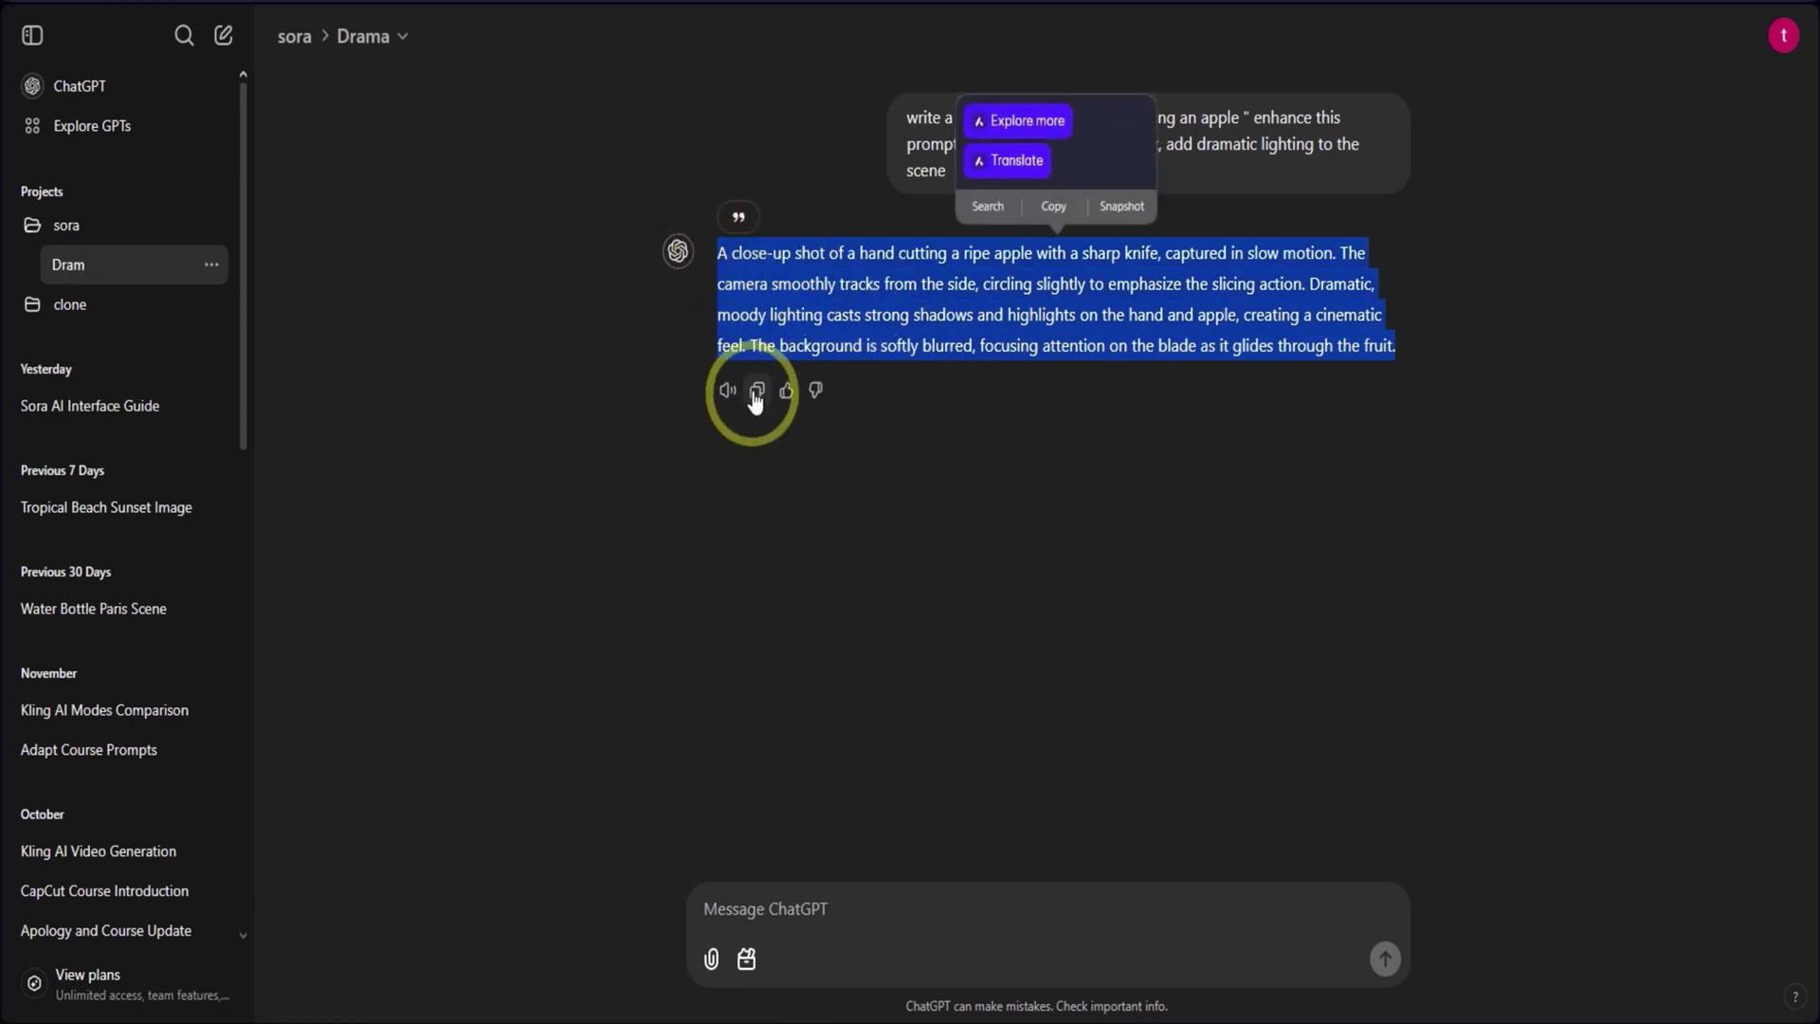
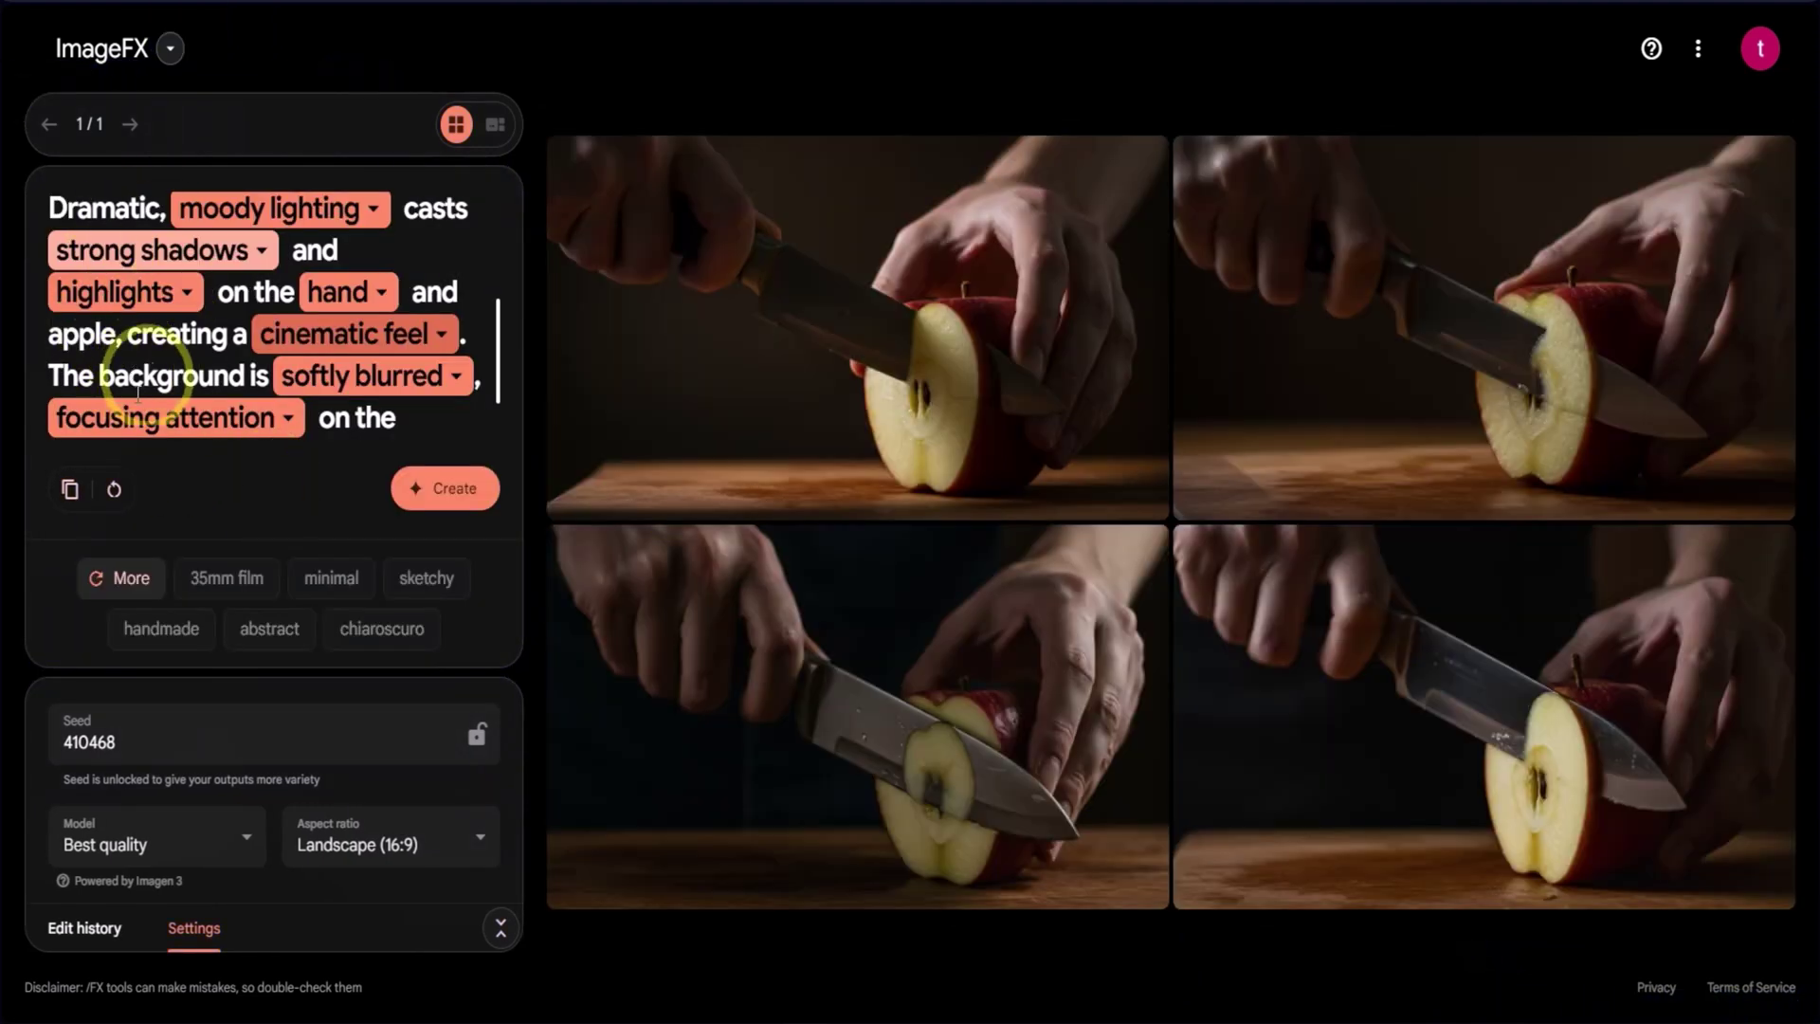
In ImageFX, replace "ripe apple" with "rotten apple" in the close-up shot prompt.
scroll(165, 438, up, 5)
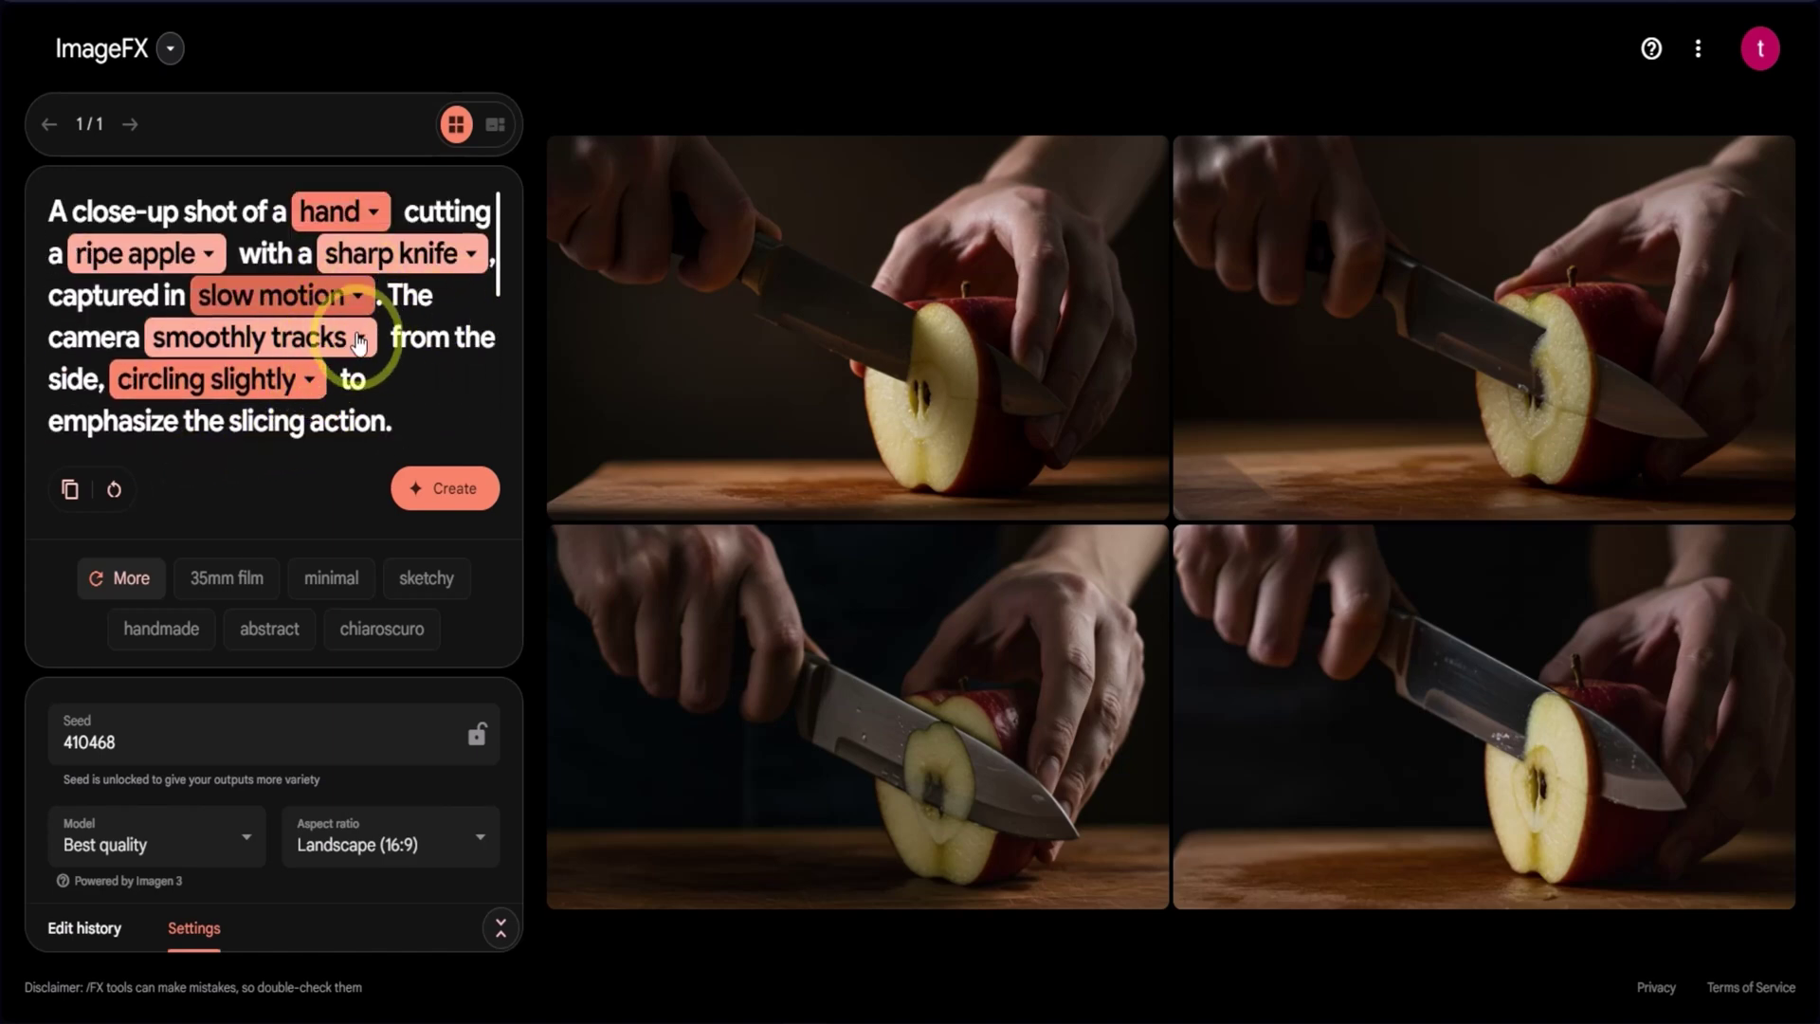
scroll(190, 303, down, 2)
scroll(166, 270, up, 2)
click(159, 259)
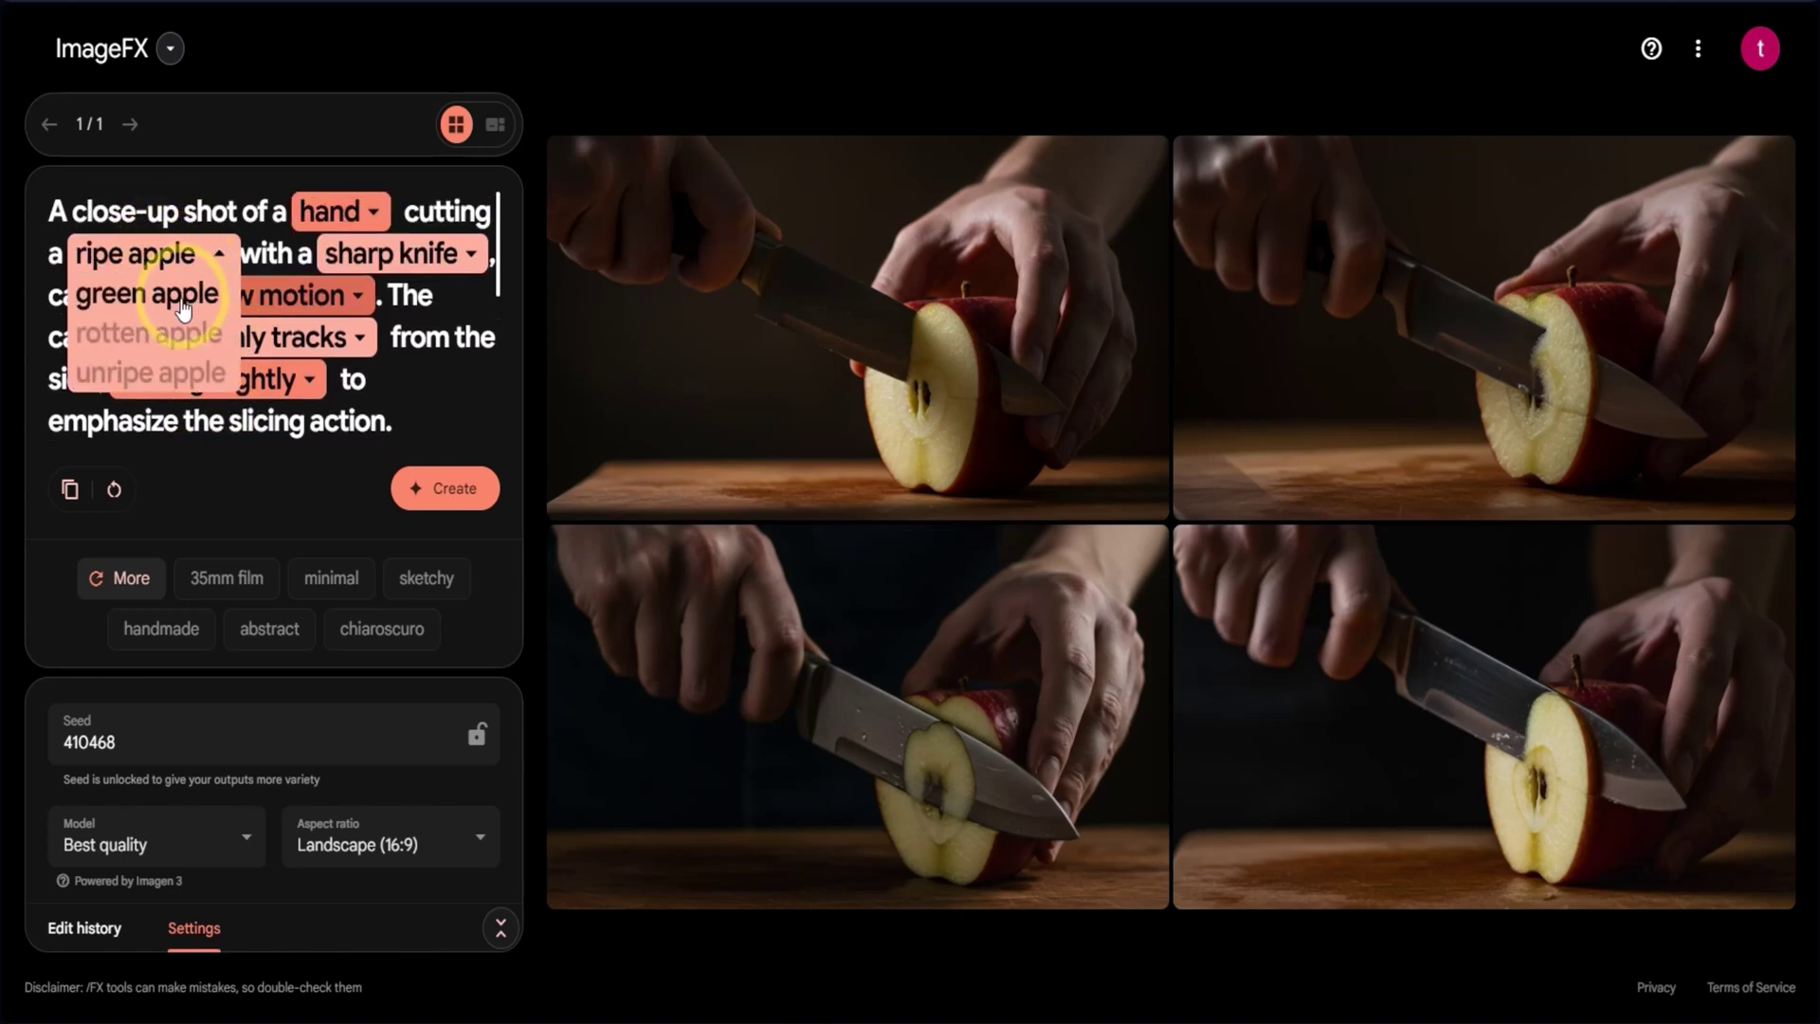
click(149, 334)
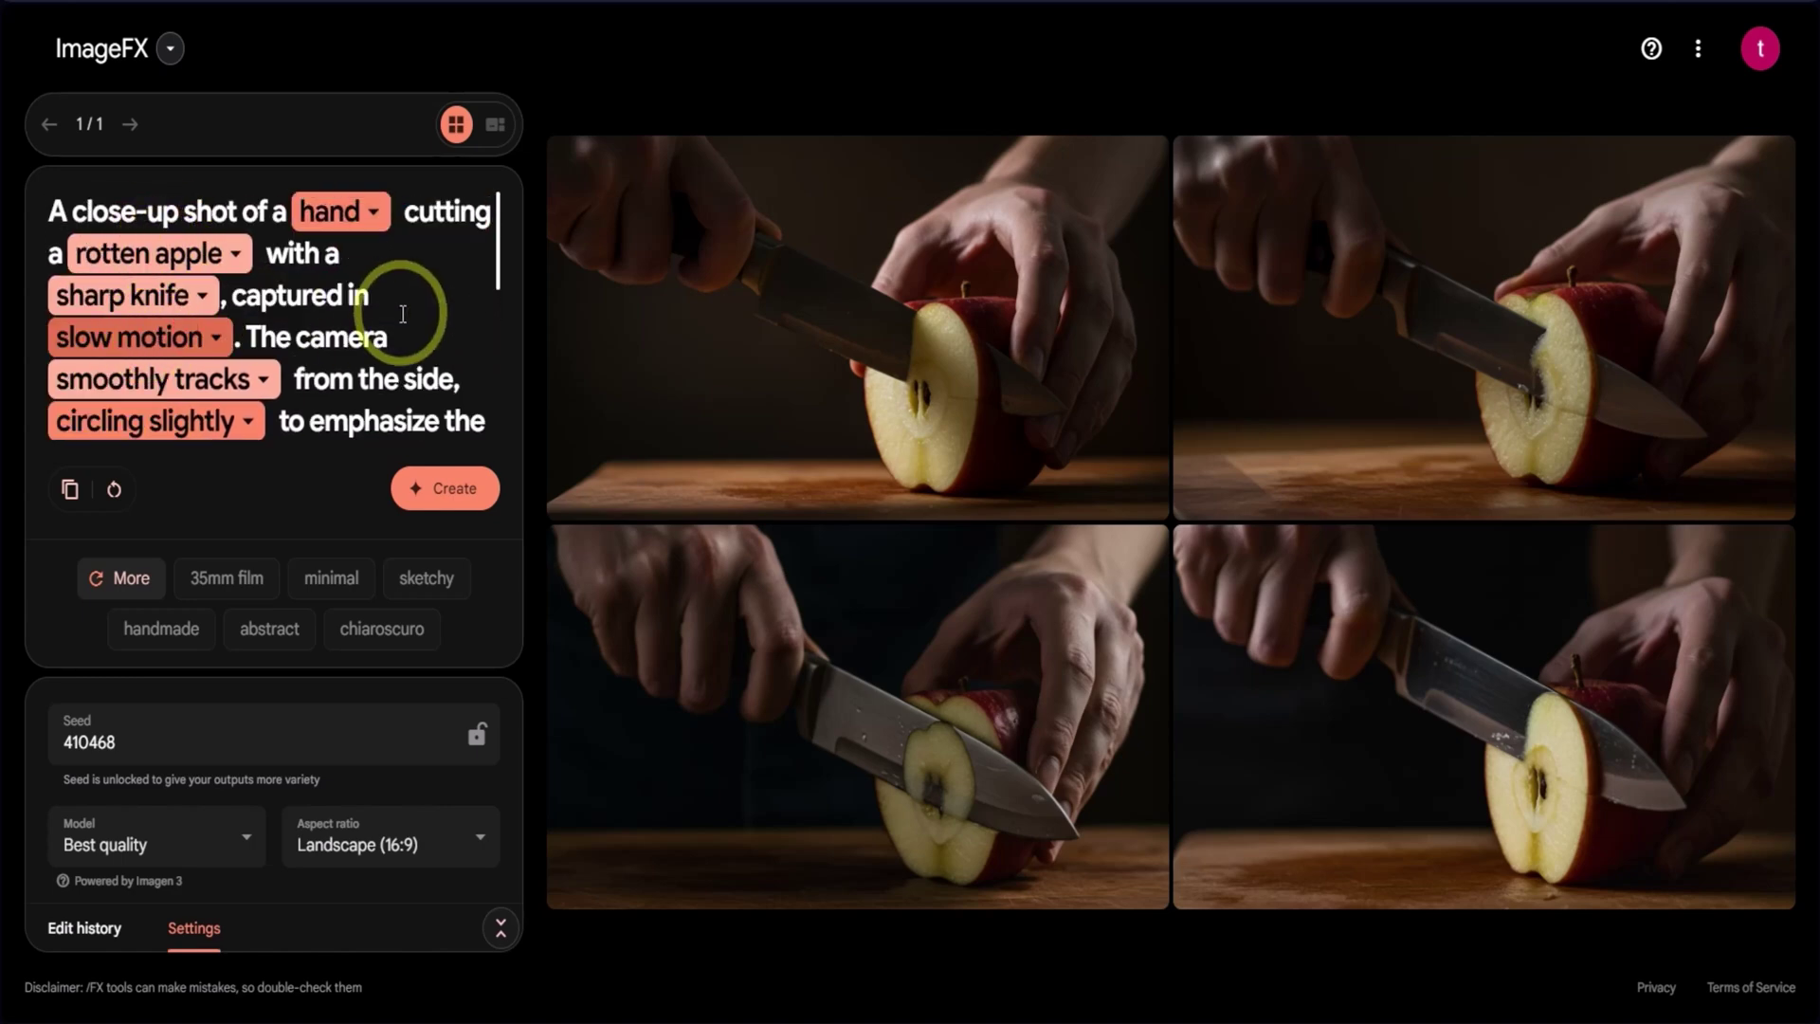
Replace the camera movement "circling slightly" with "panning left" in the prompt.
scroll(389, 312, down, 3)
scroll(328, 319, up, 3)
scroll(329, 320, down, 2)
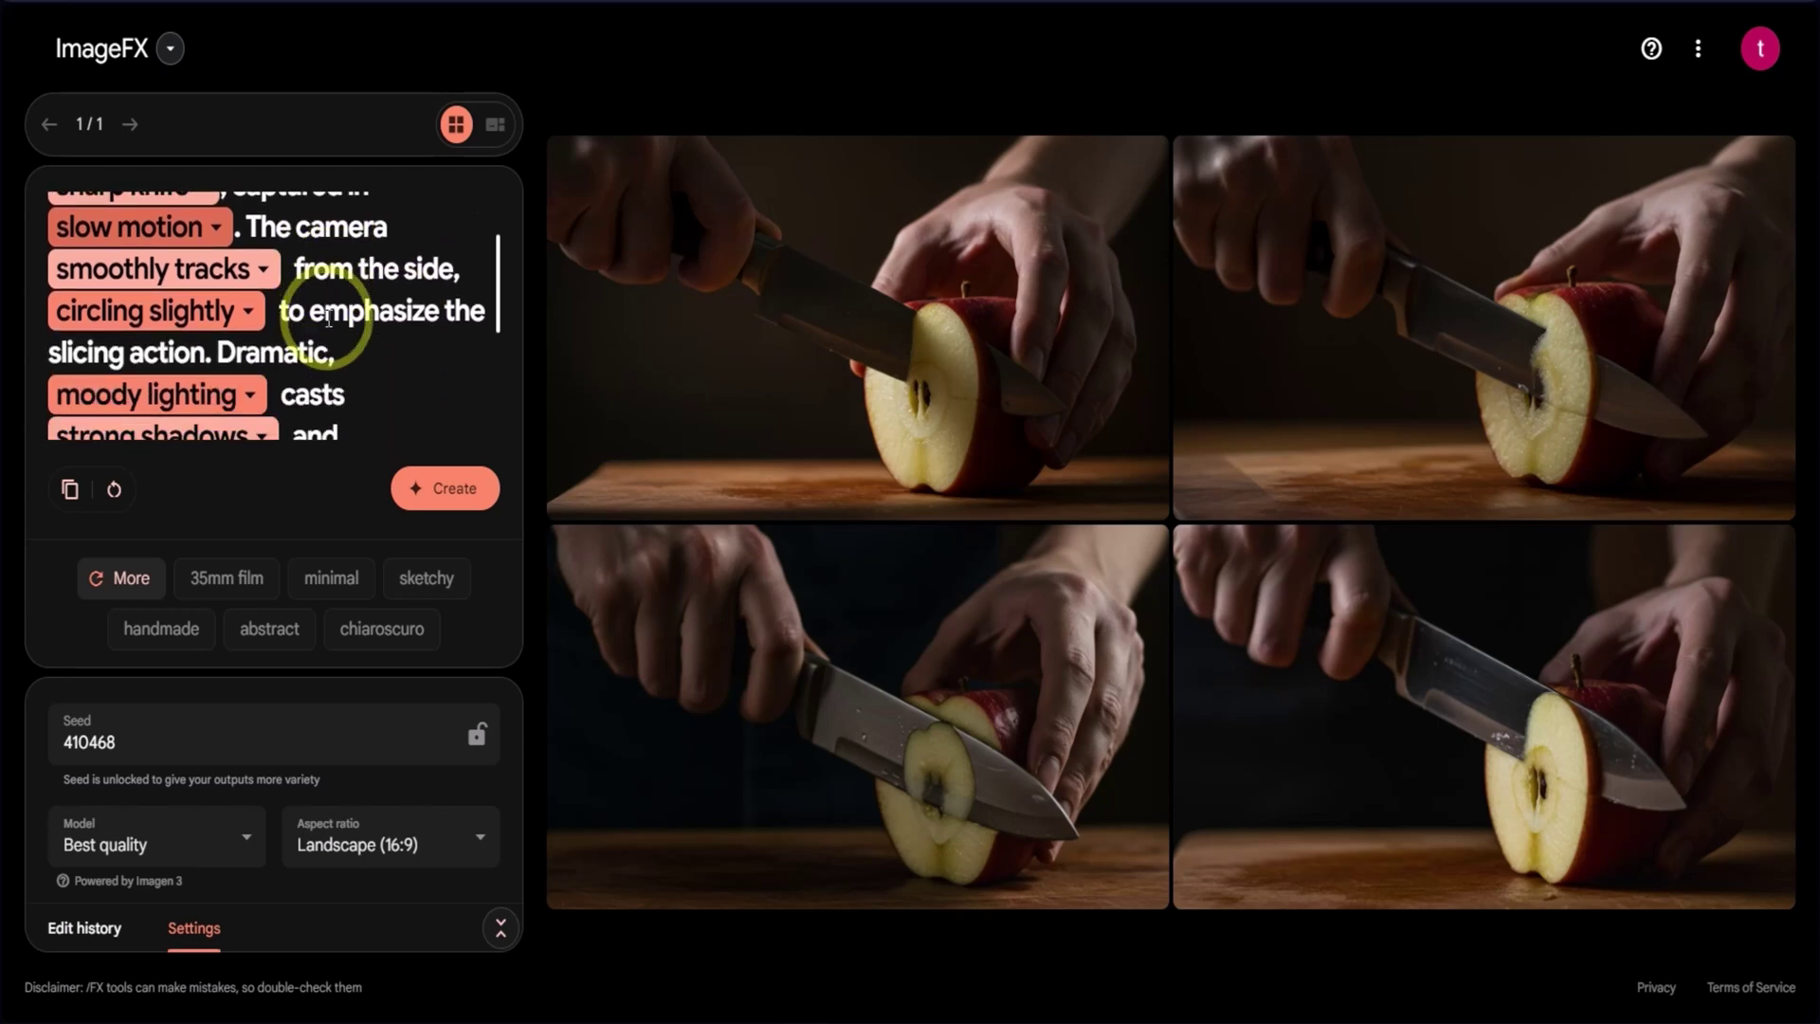
click(99, 325)
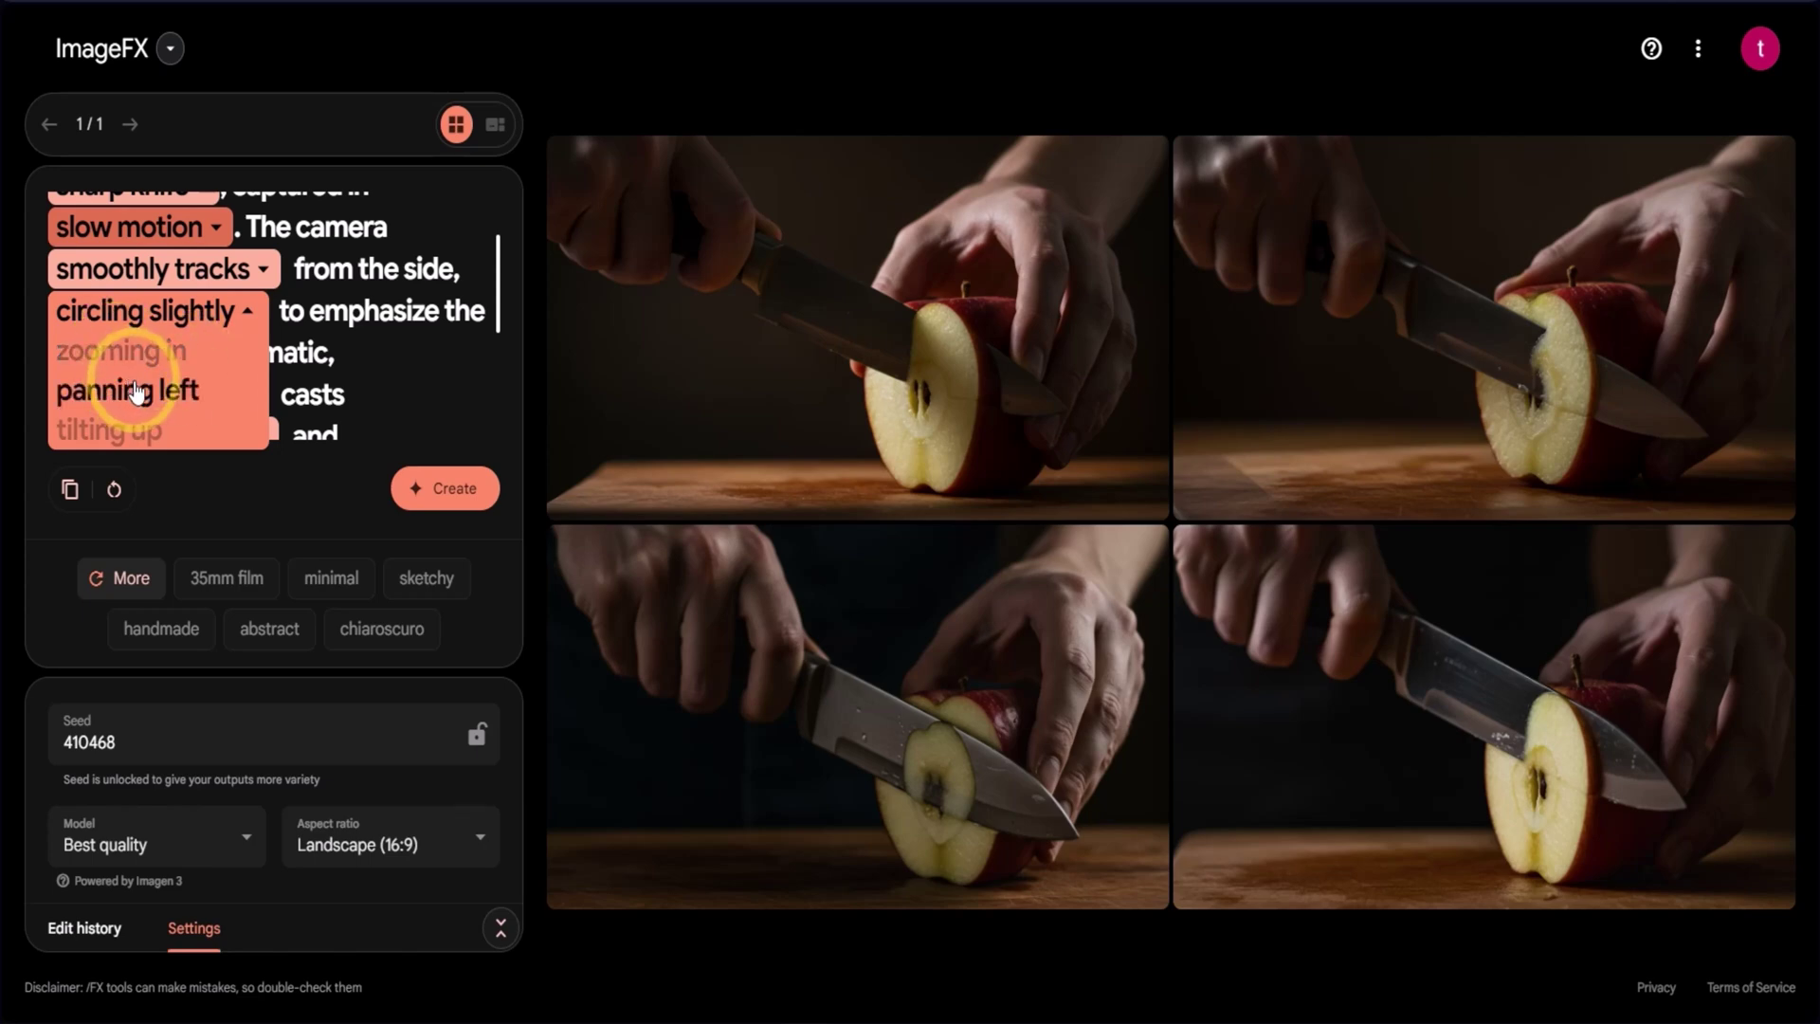
click(135, 389)
Replace "moody lighting" with "bright lighting" in the prompt.
scroll(345, 347, down, 2)
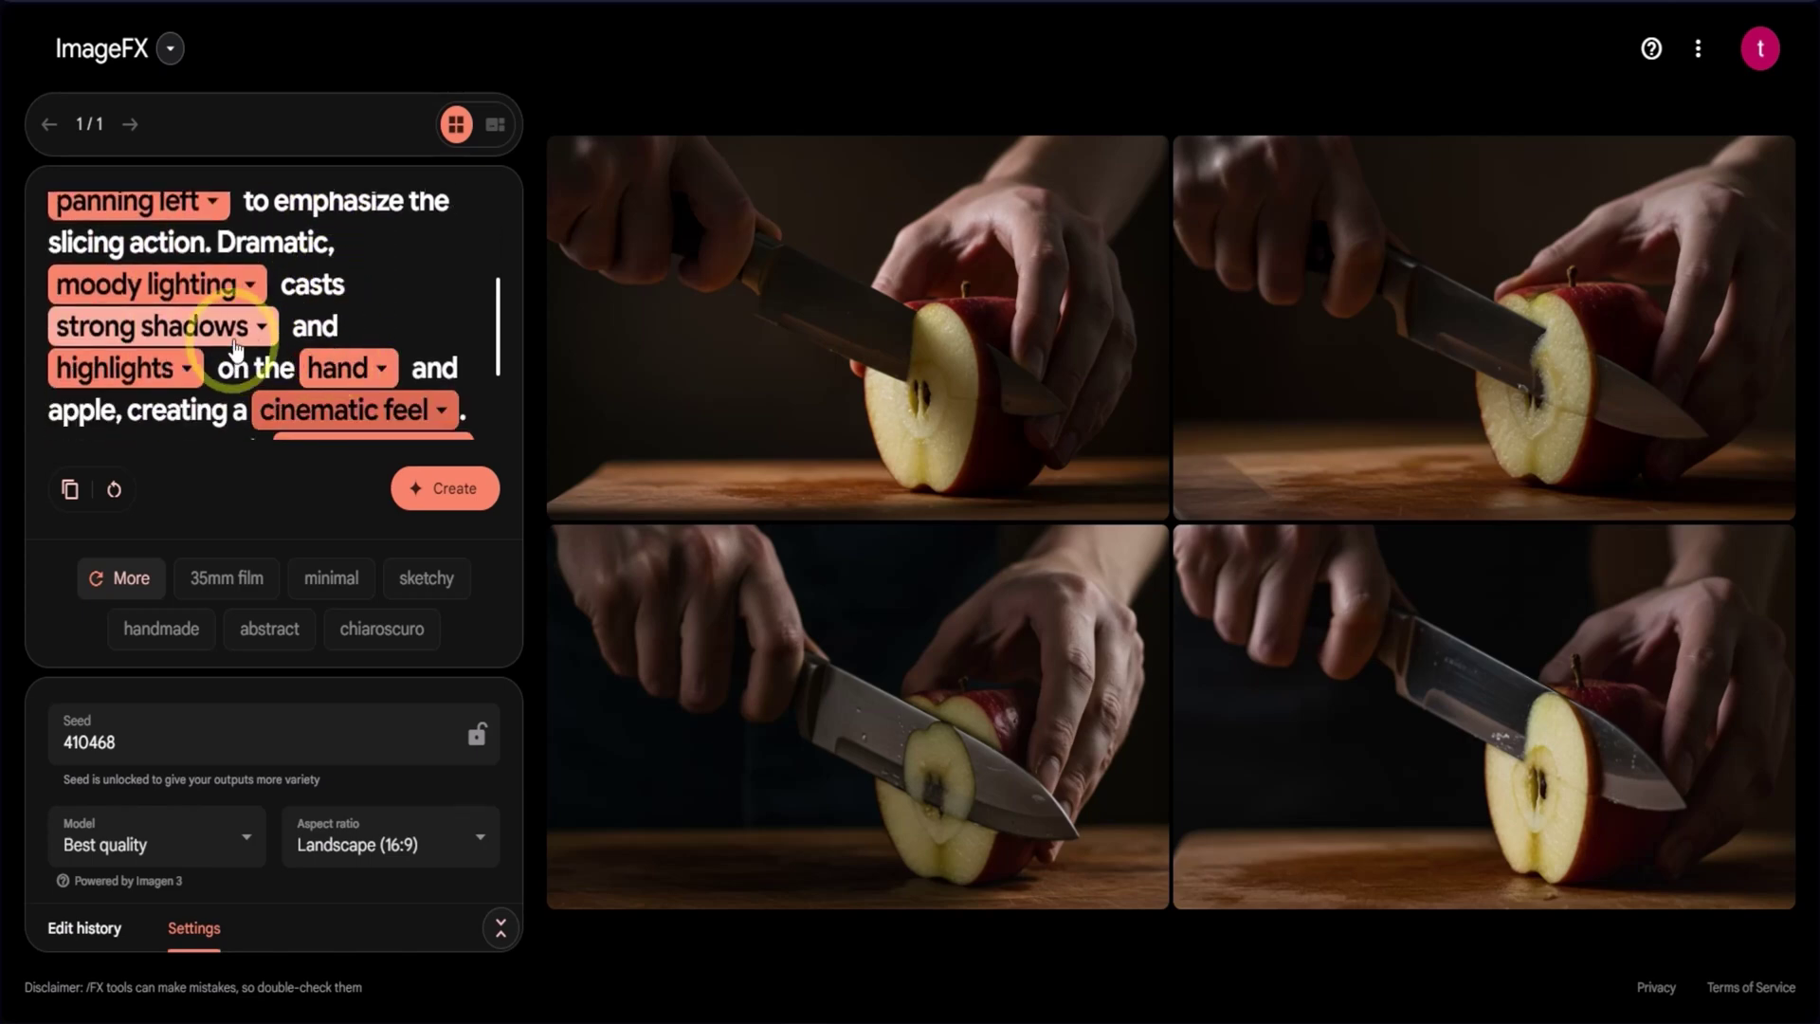
click(130, 290)
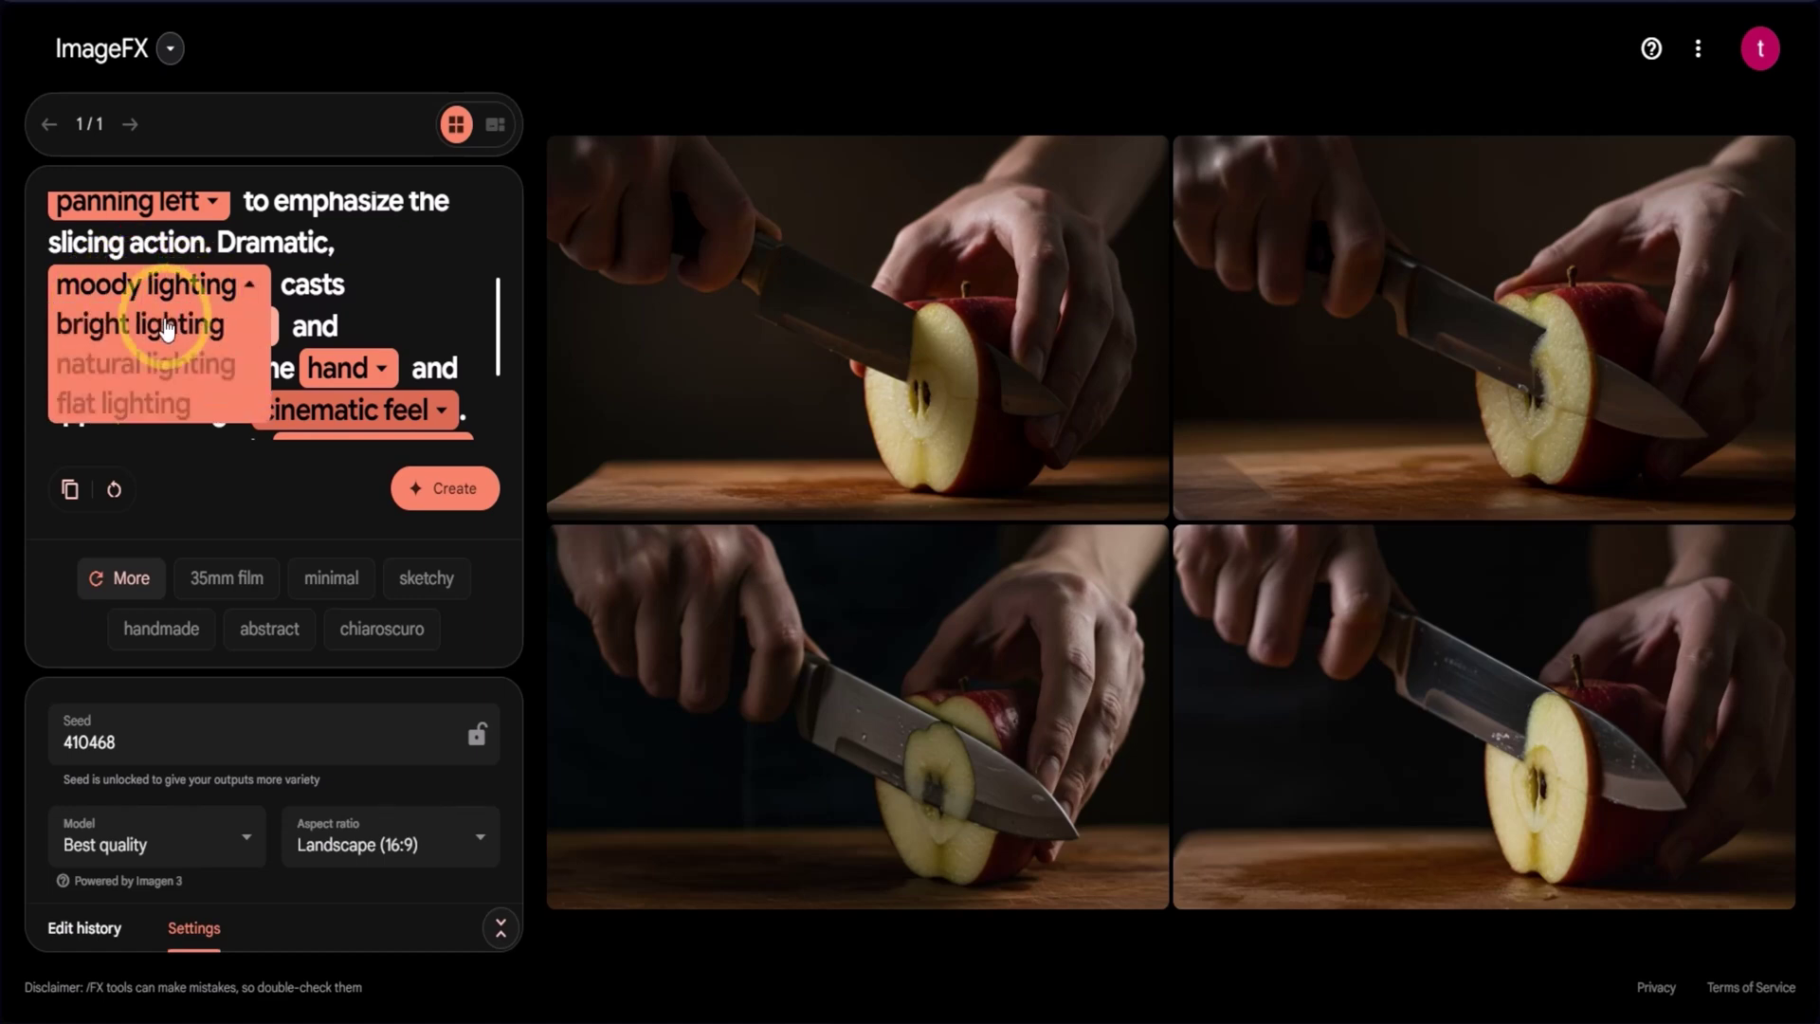
click(159, 329)
scroll(284, 303, down, 2)
scroll(265, 306, up, 2)
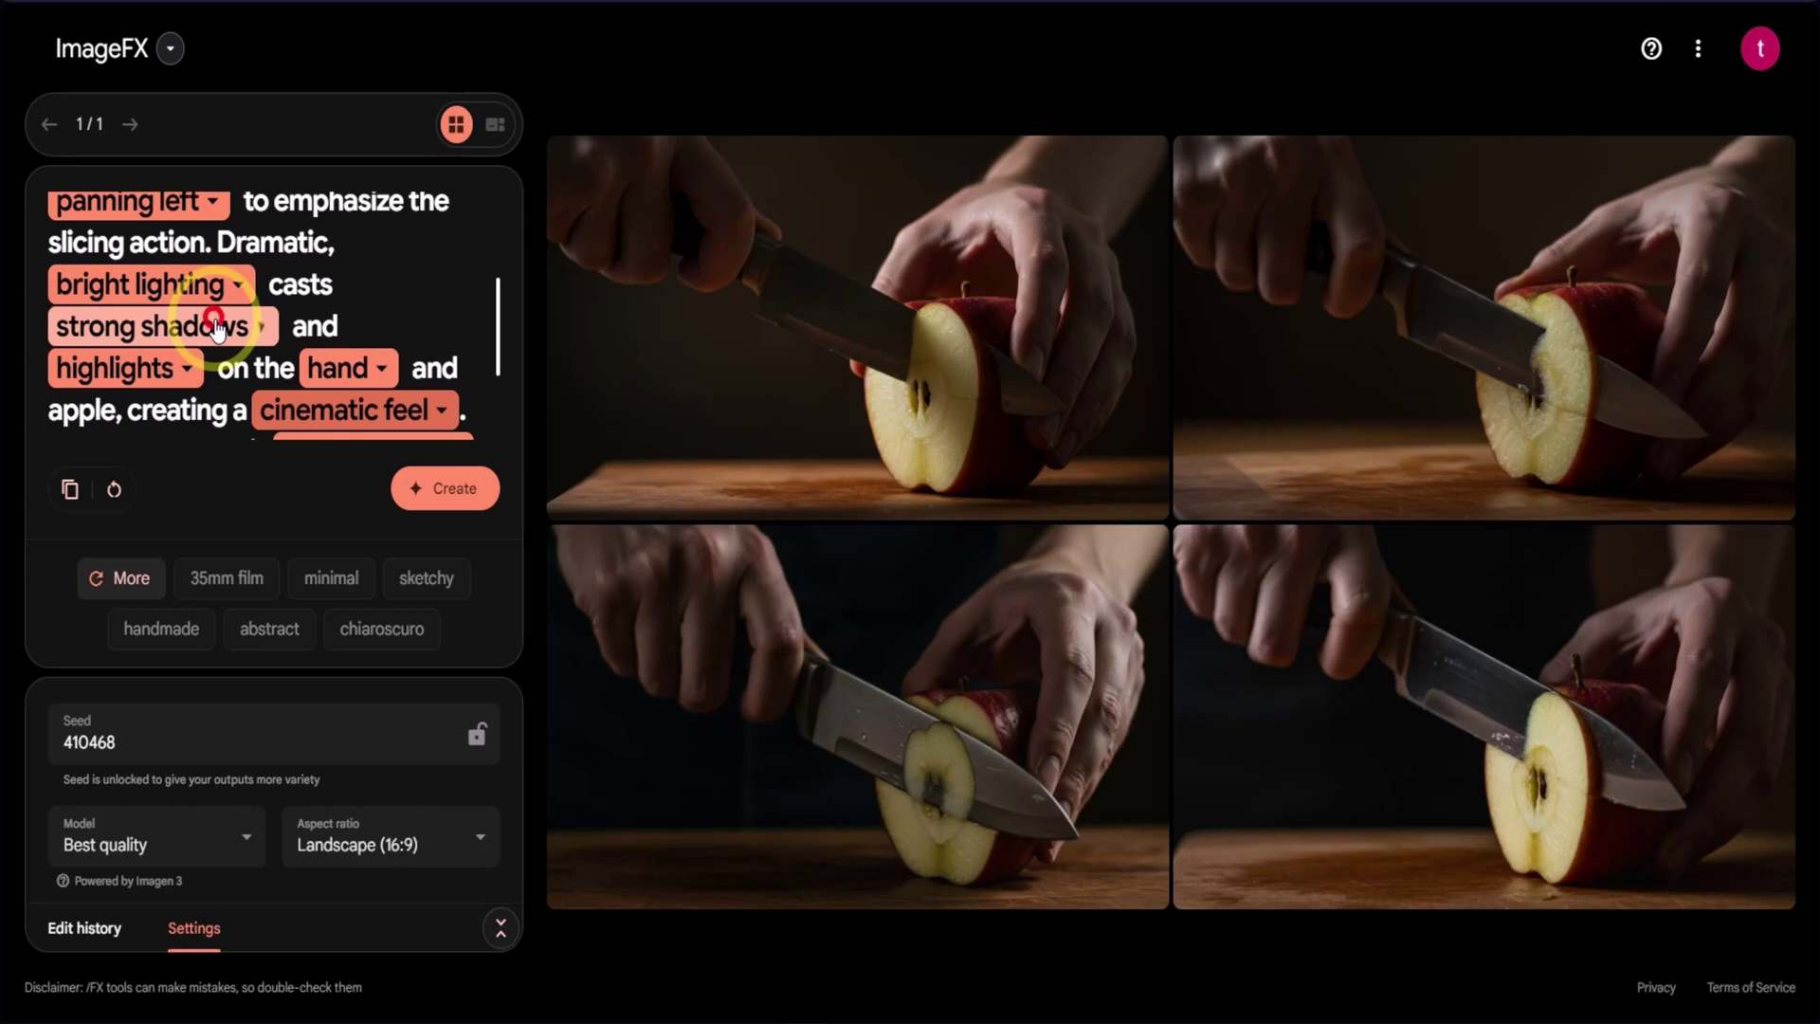
Replace "strong shadows" with "soft shadows" and create new images from the modified prompt.
click(216, 327)
click(116, 362)
scroll(380, 313, down, 3)
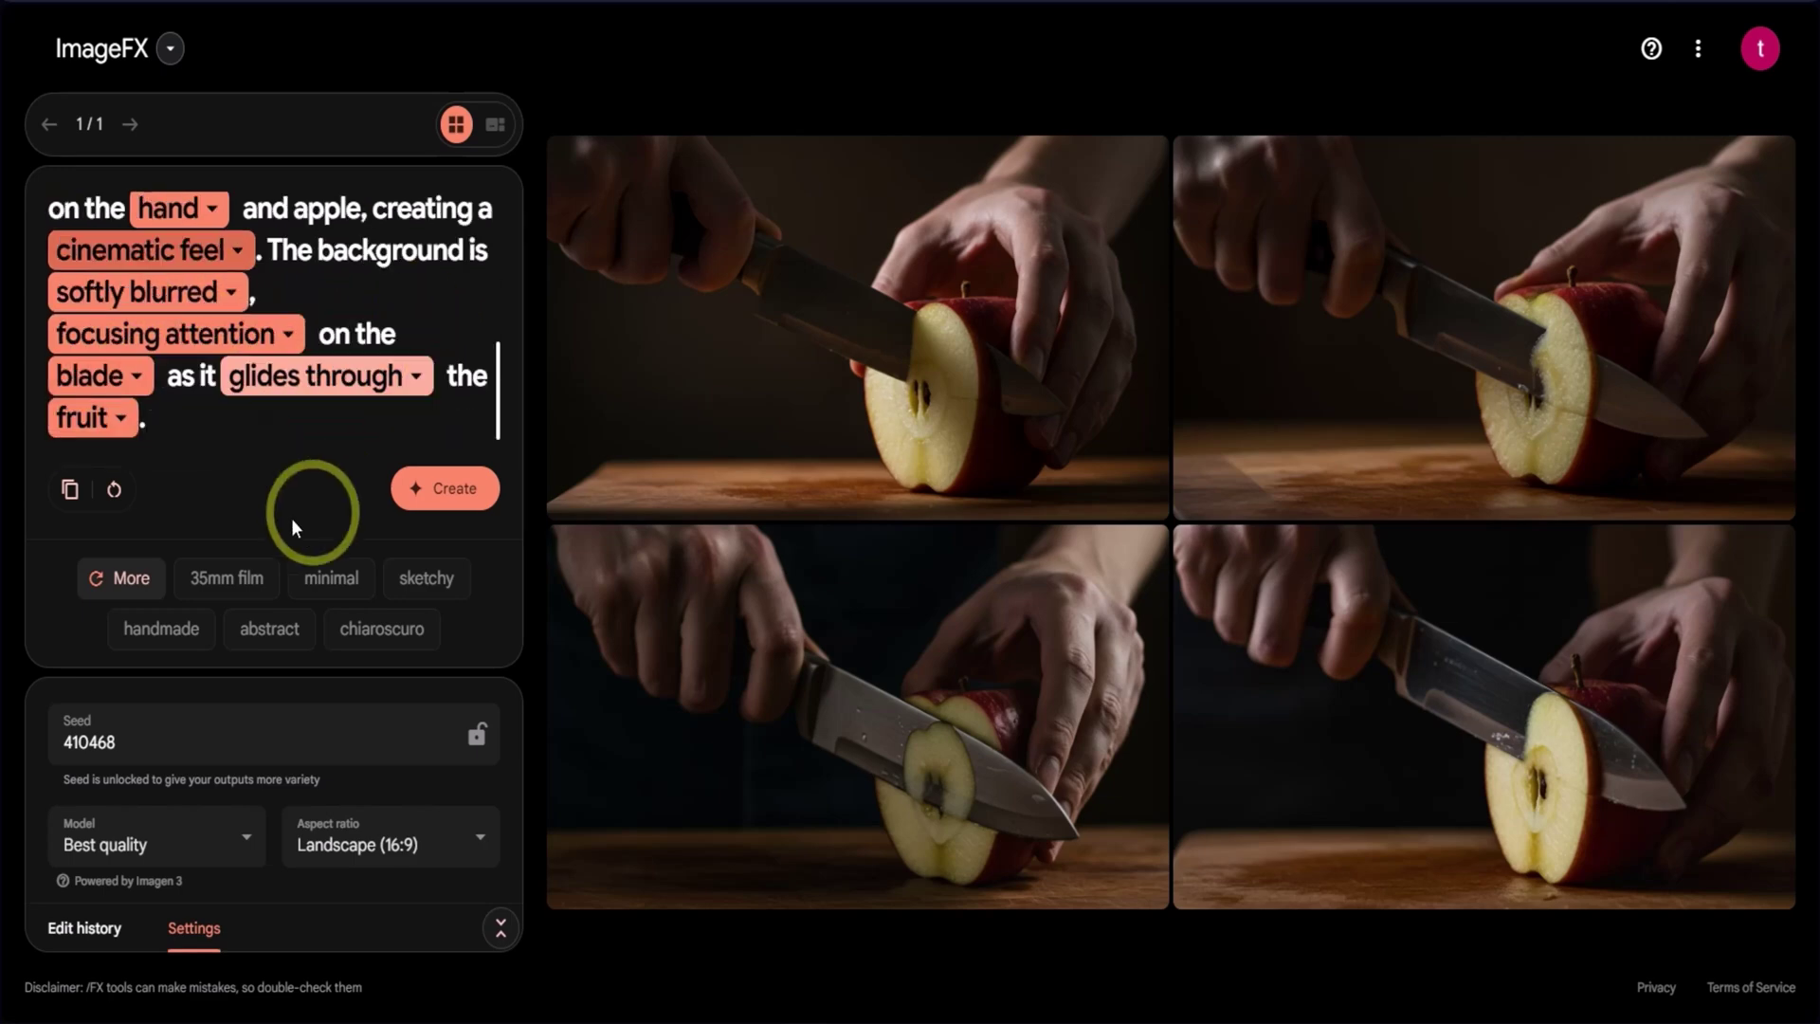
click(436, 497)
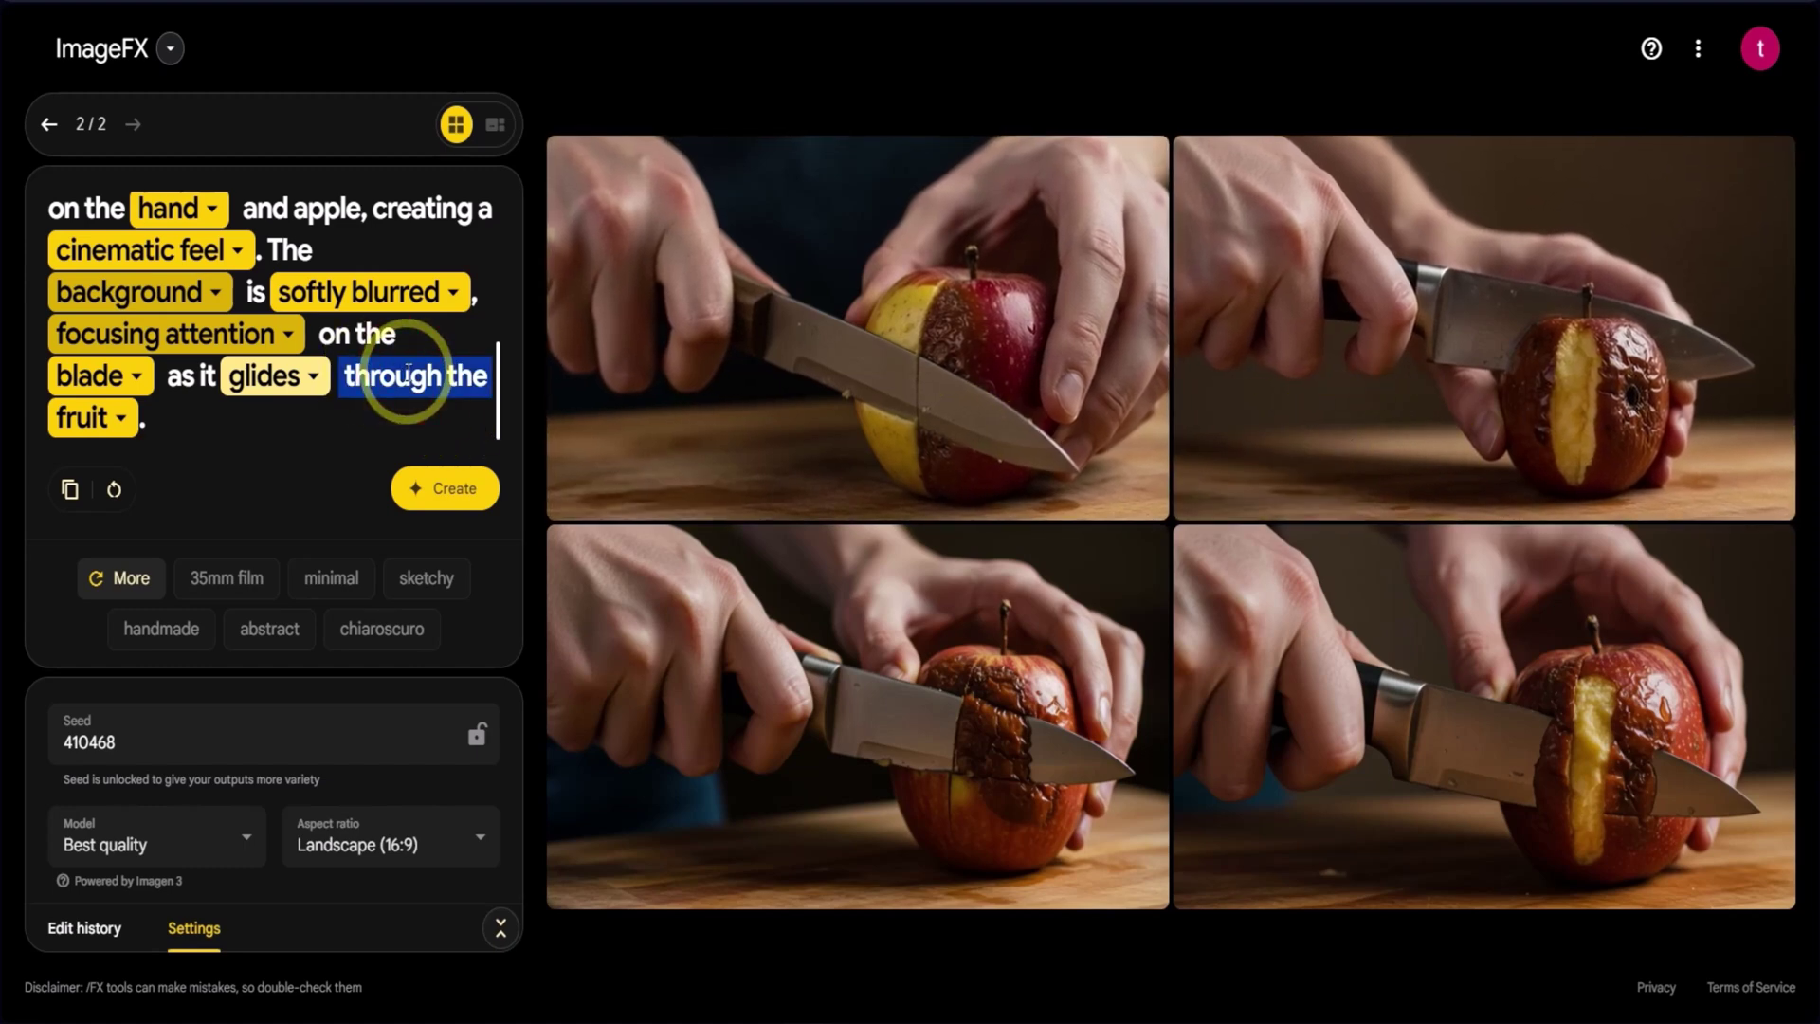
Select and copy the entire modified rotten-apple prompt in ImageFX.
key(ctrl+a)
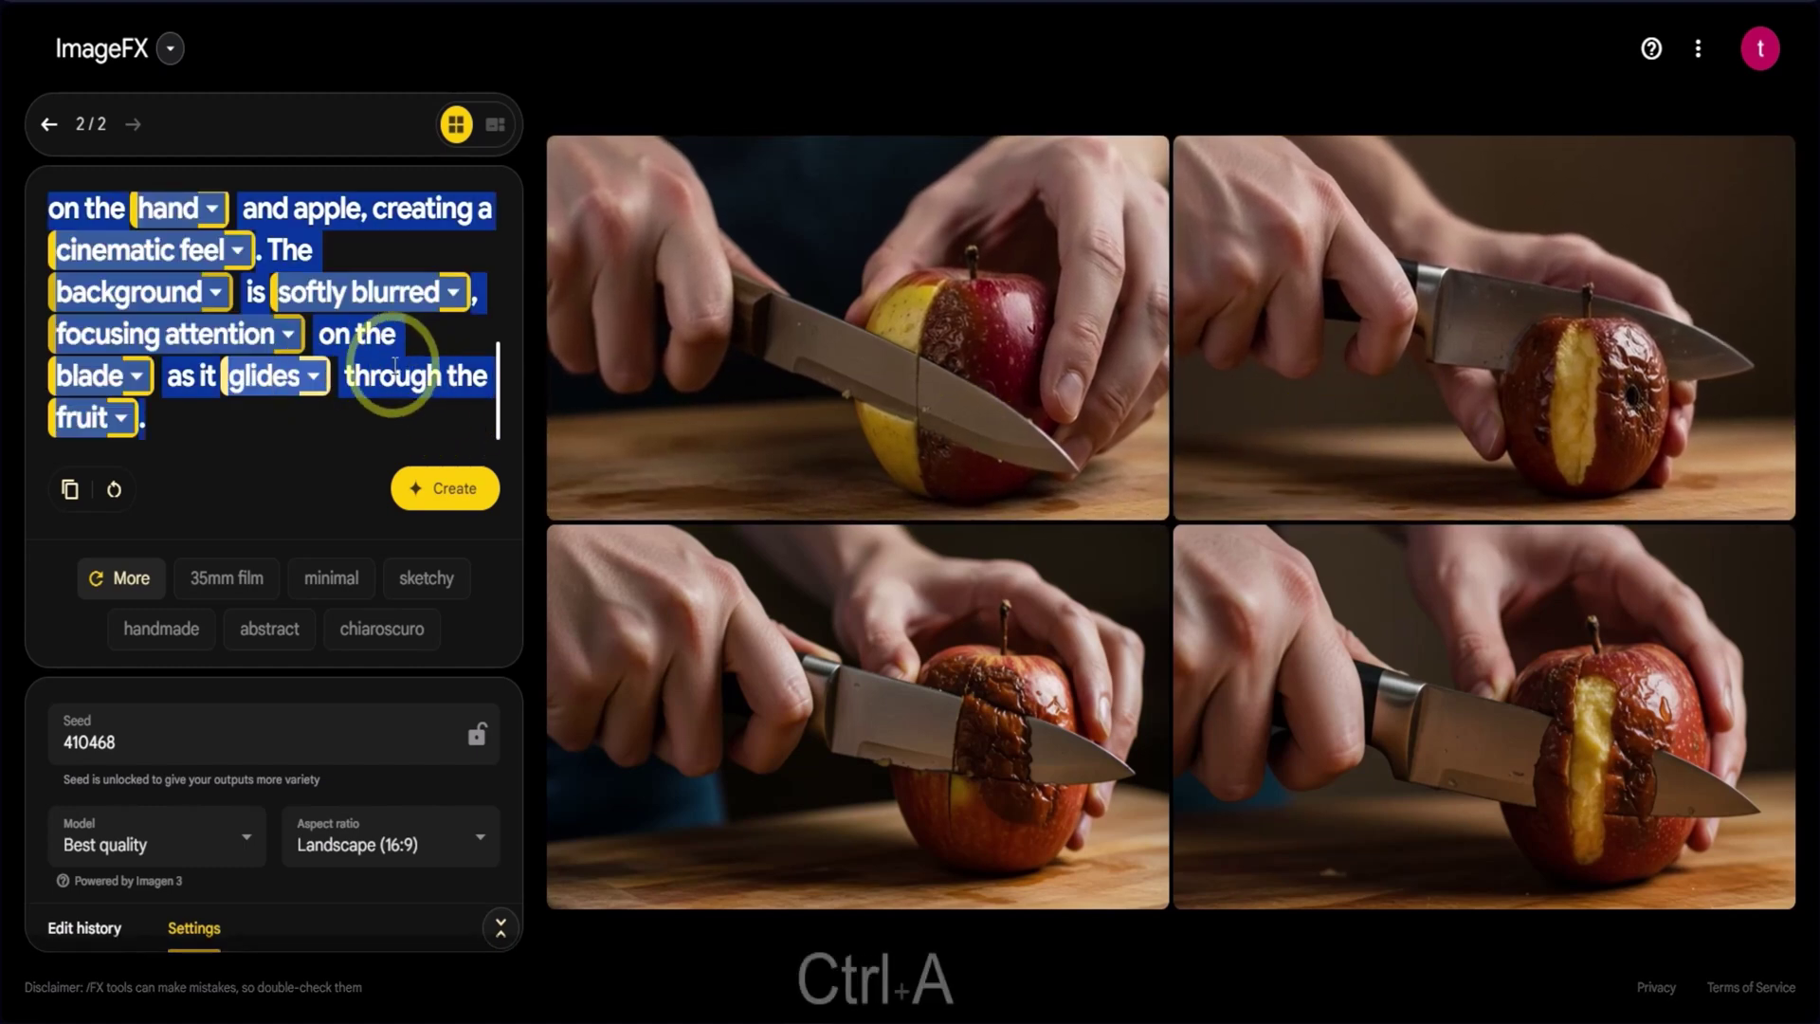
right_click(398, 372)
click(417, 468)
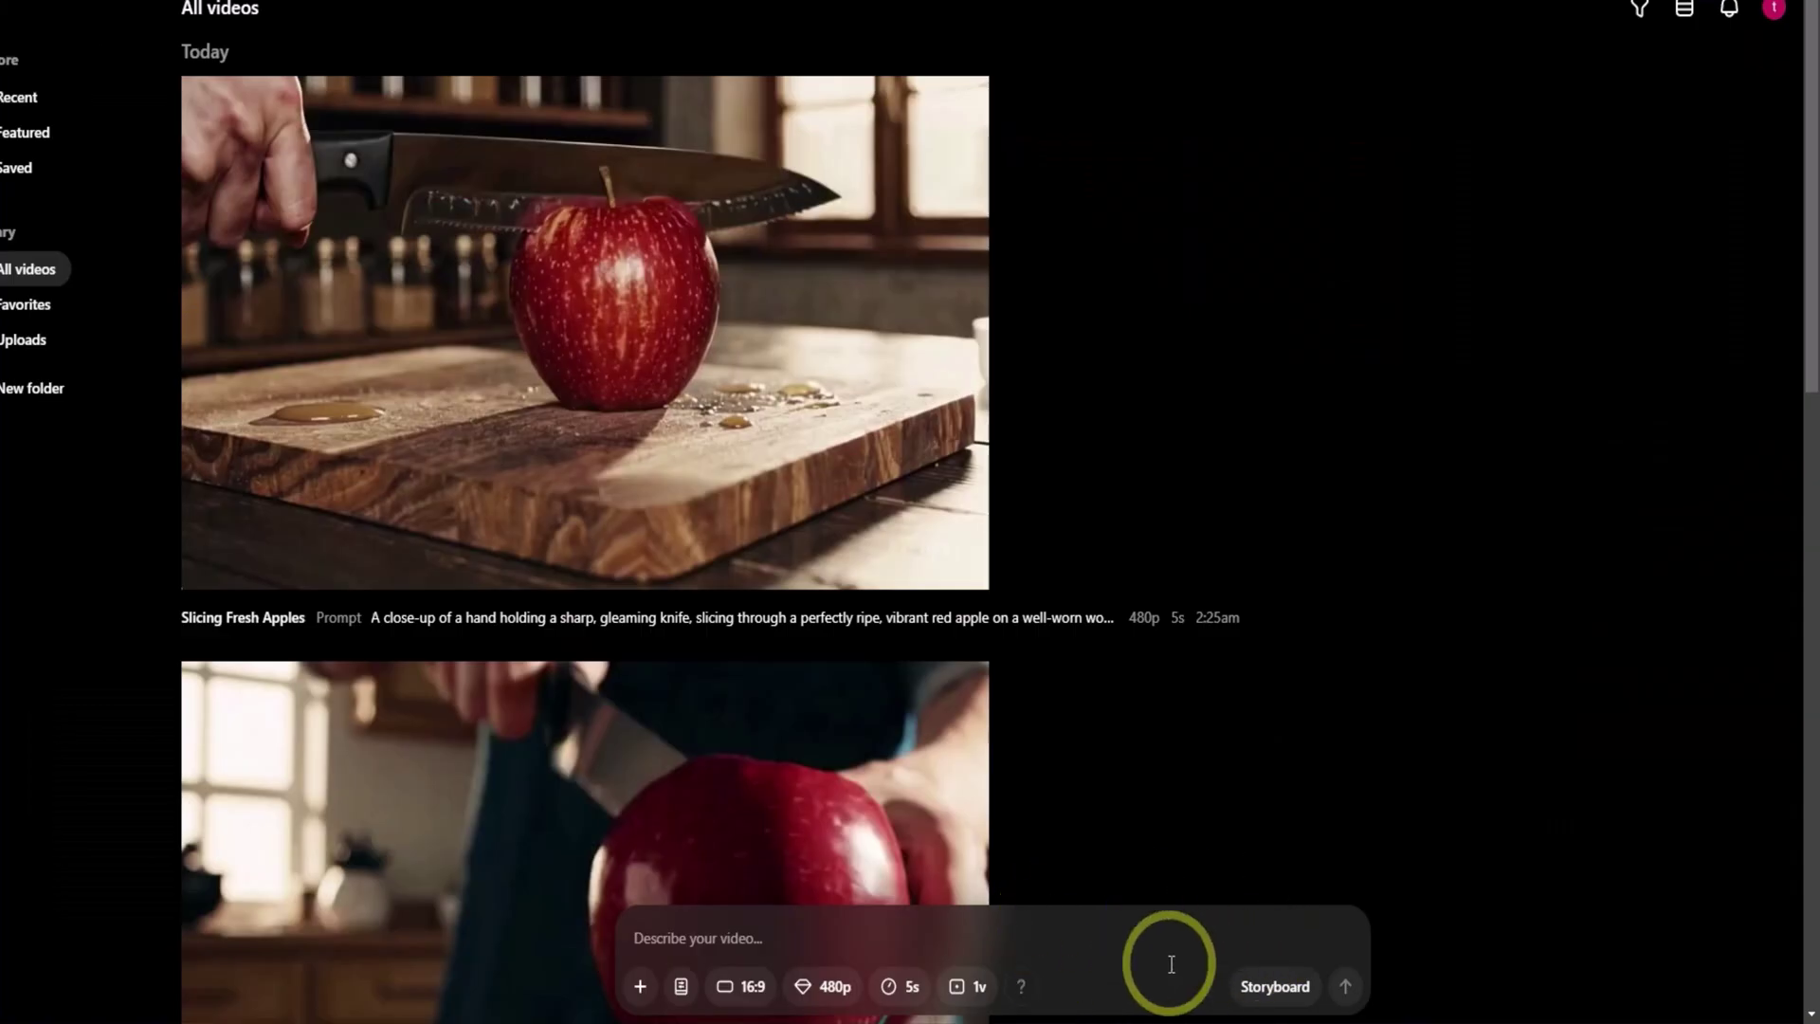
Switch to Sora, paste the rotten-apple prompt as the video description and set the aspect ratio to 1:1.
right_click(760, 934)
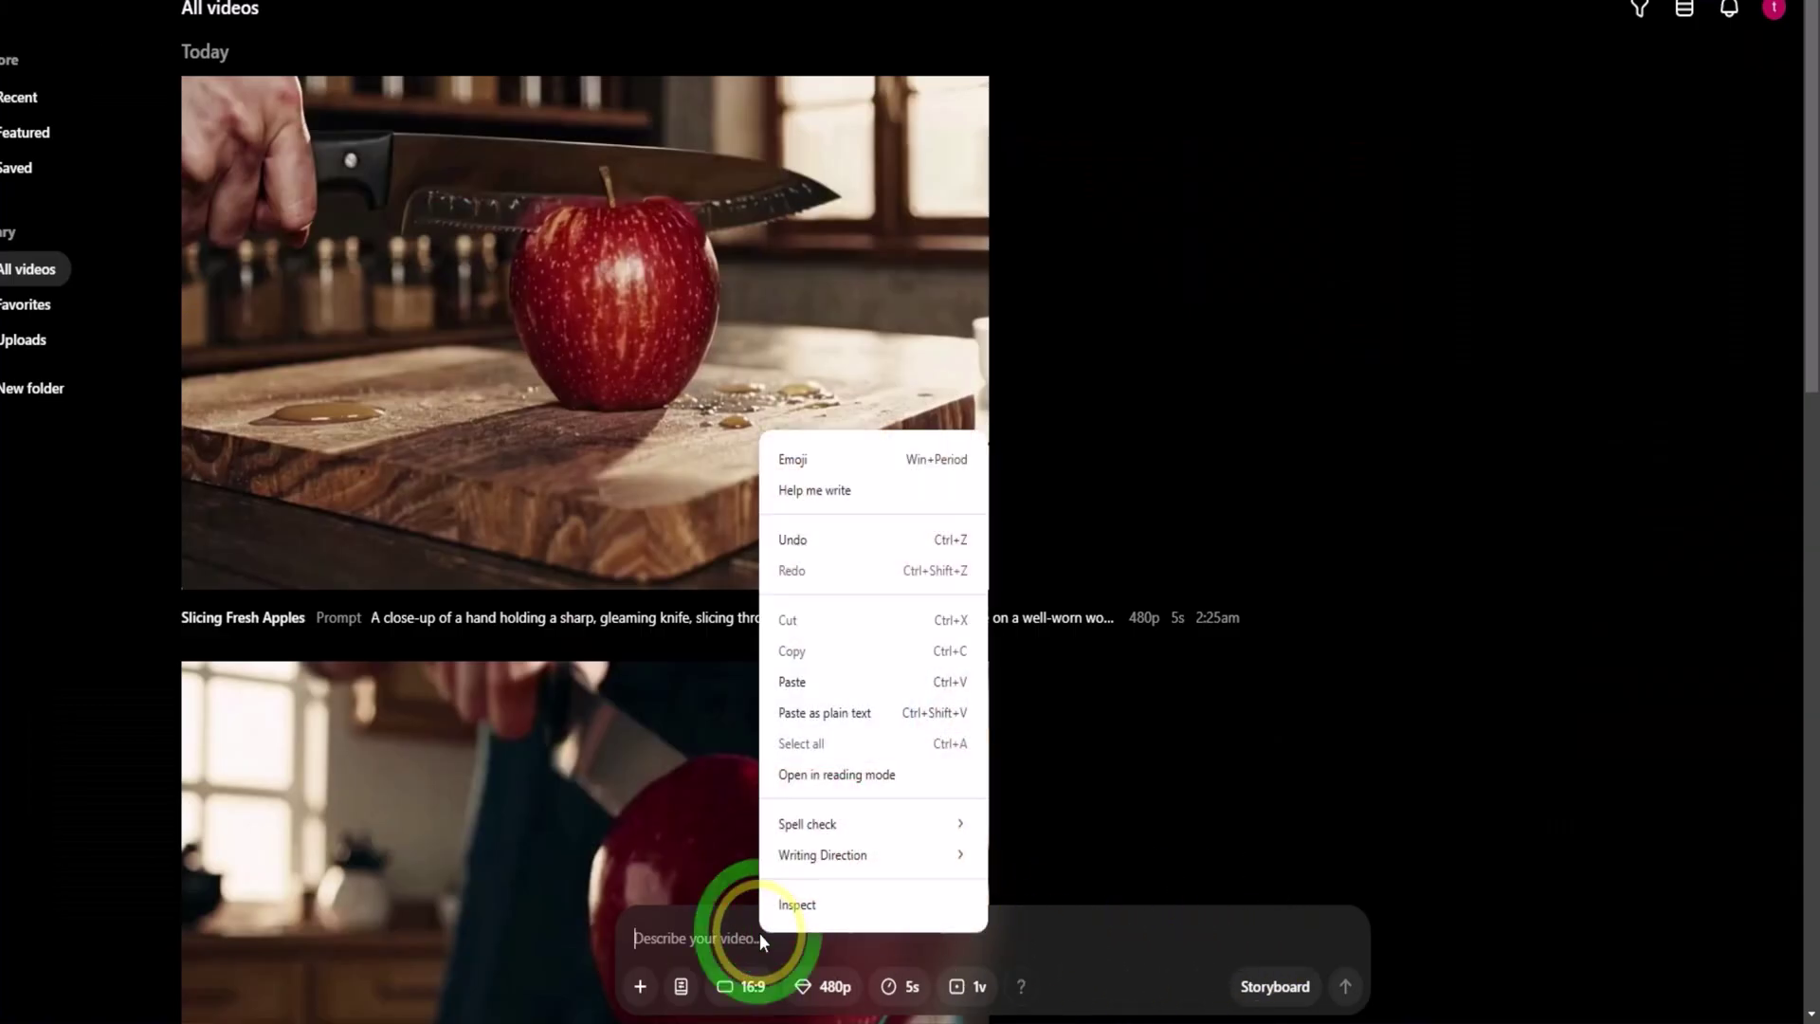
click(806, 683)
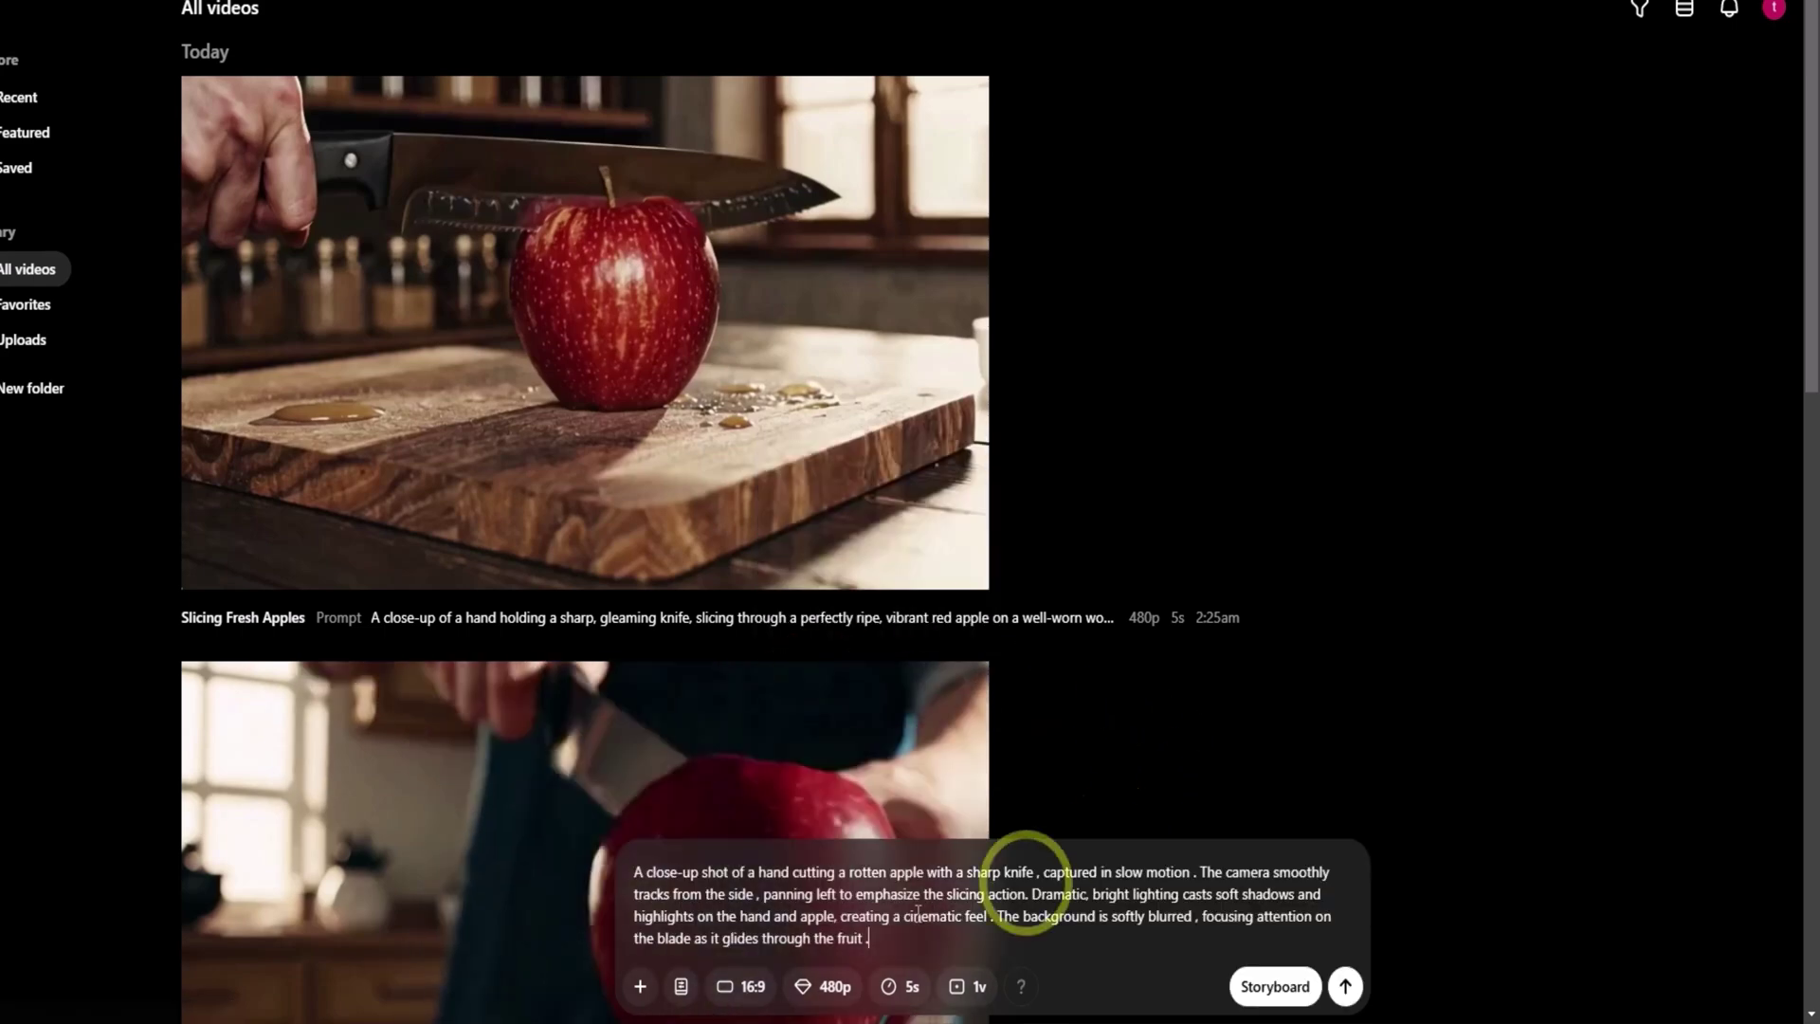
click(755, 990)
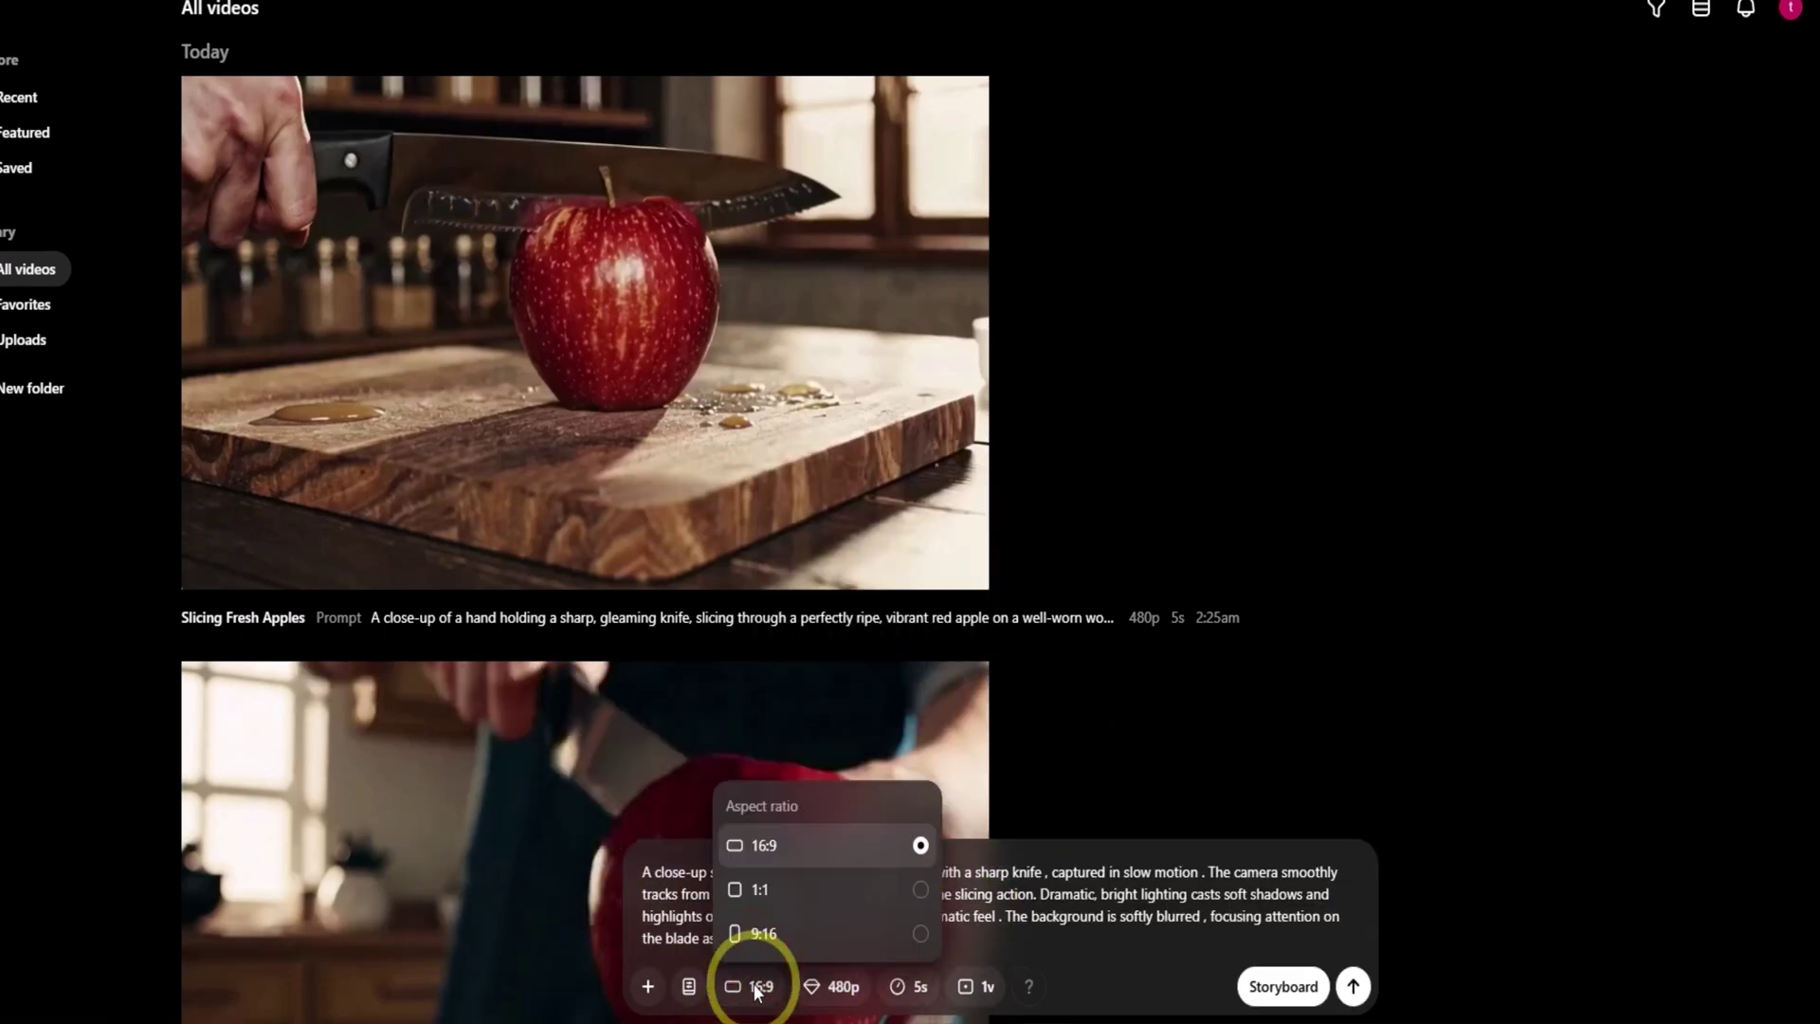
click(791, 908)
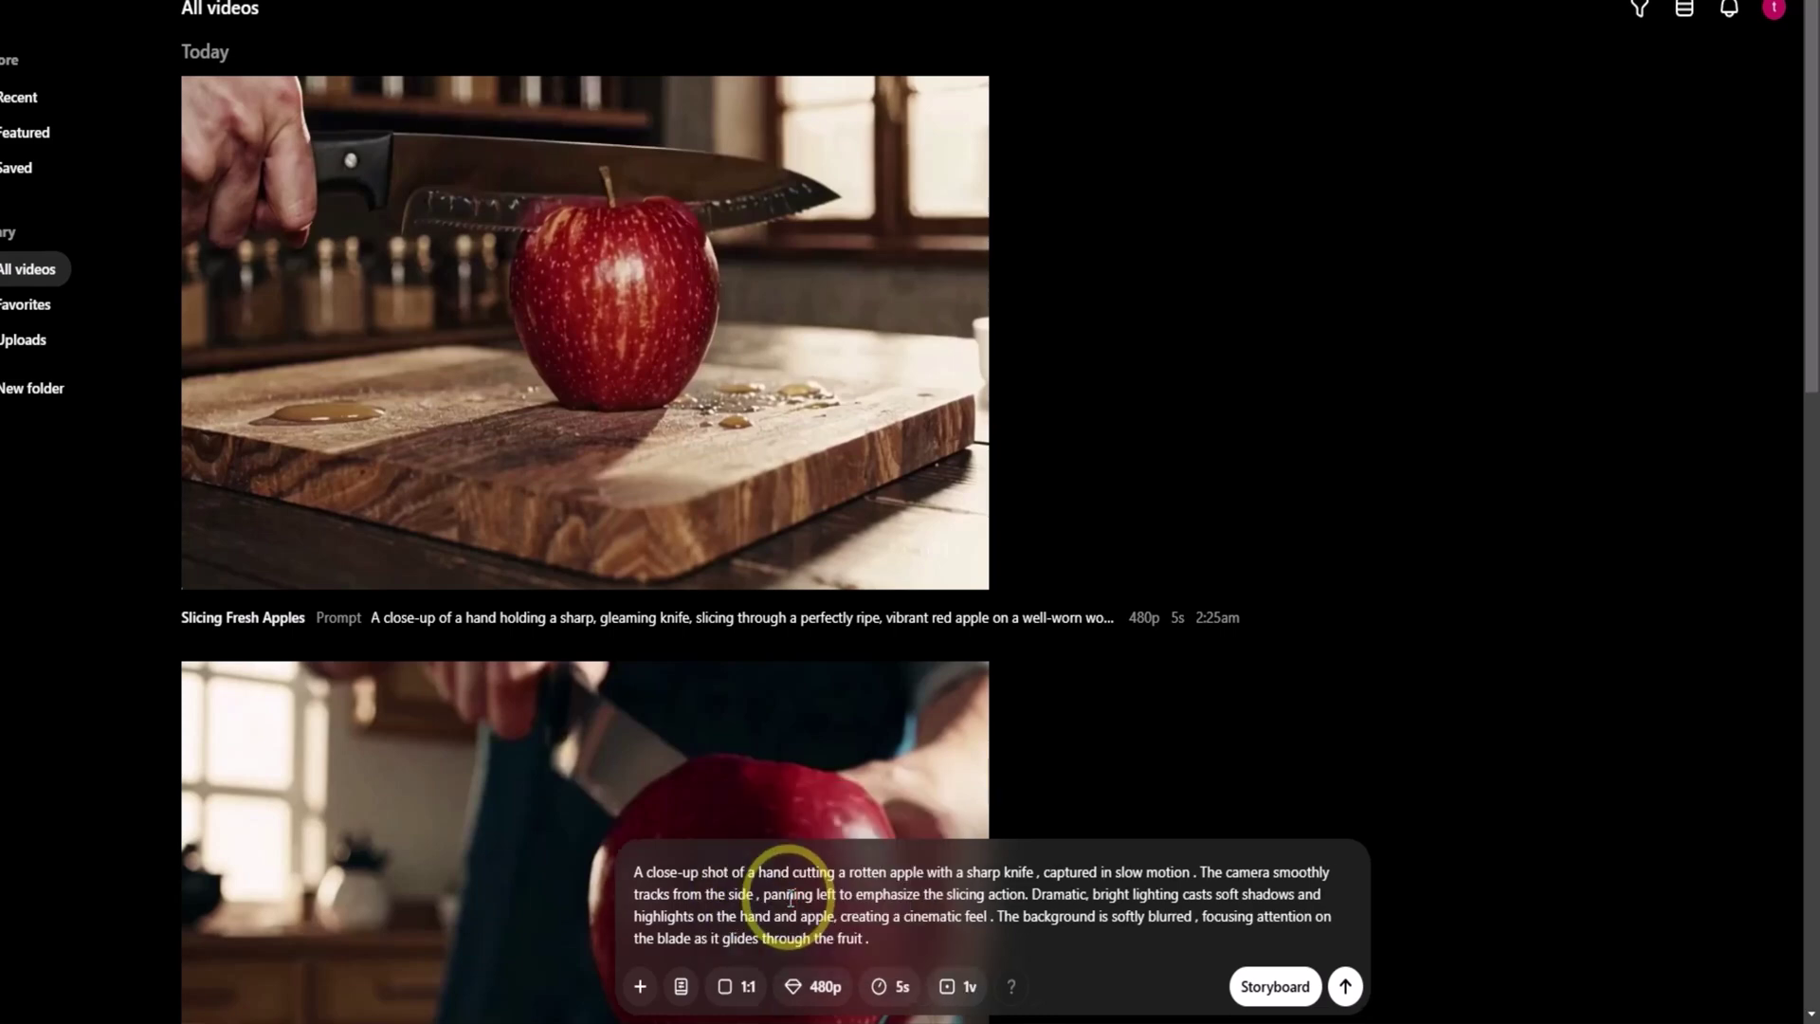
Generate the 1:1 video from the entered rotten-apple prompt and open the finished clip.
mouse_move(1012, 995)
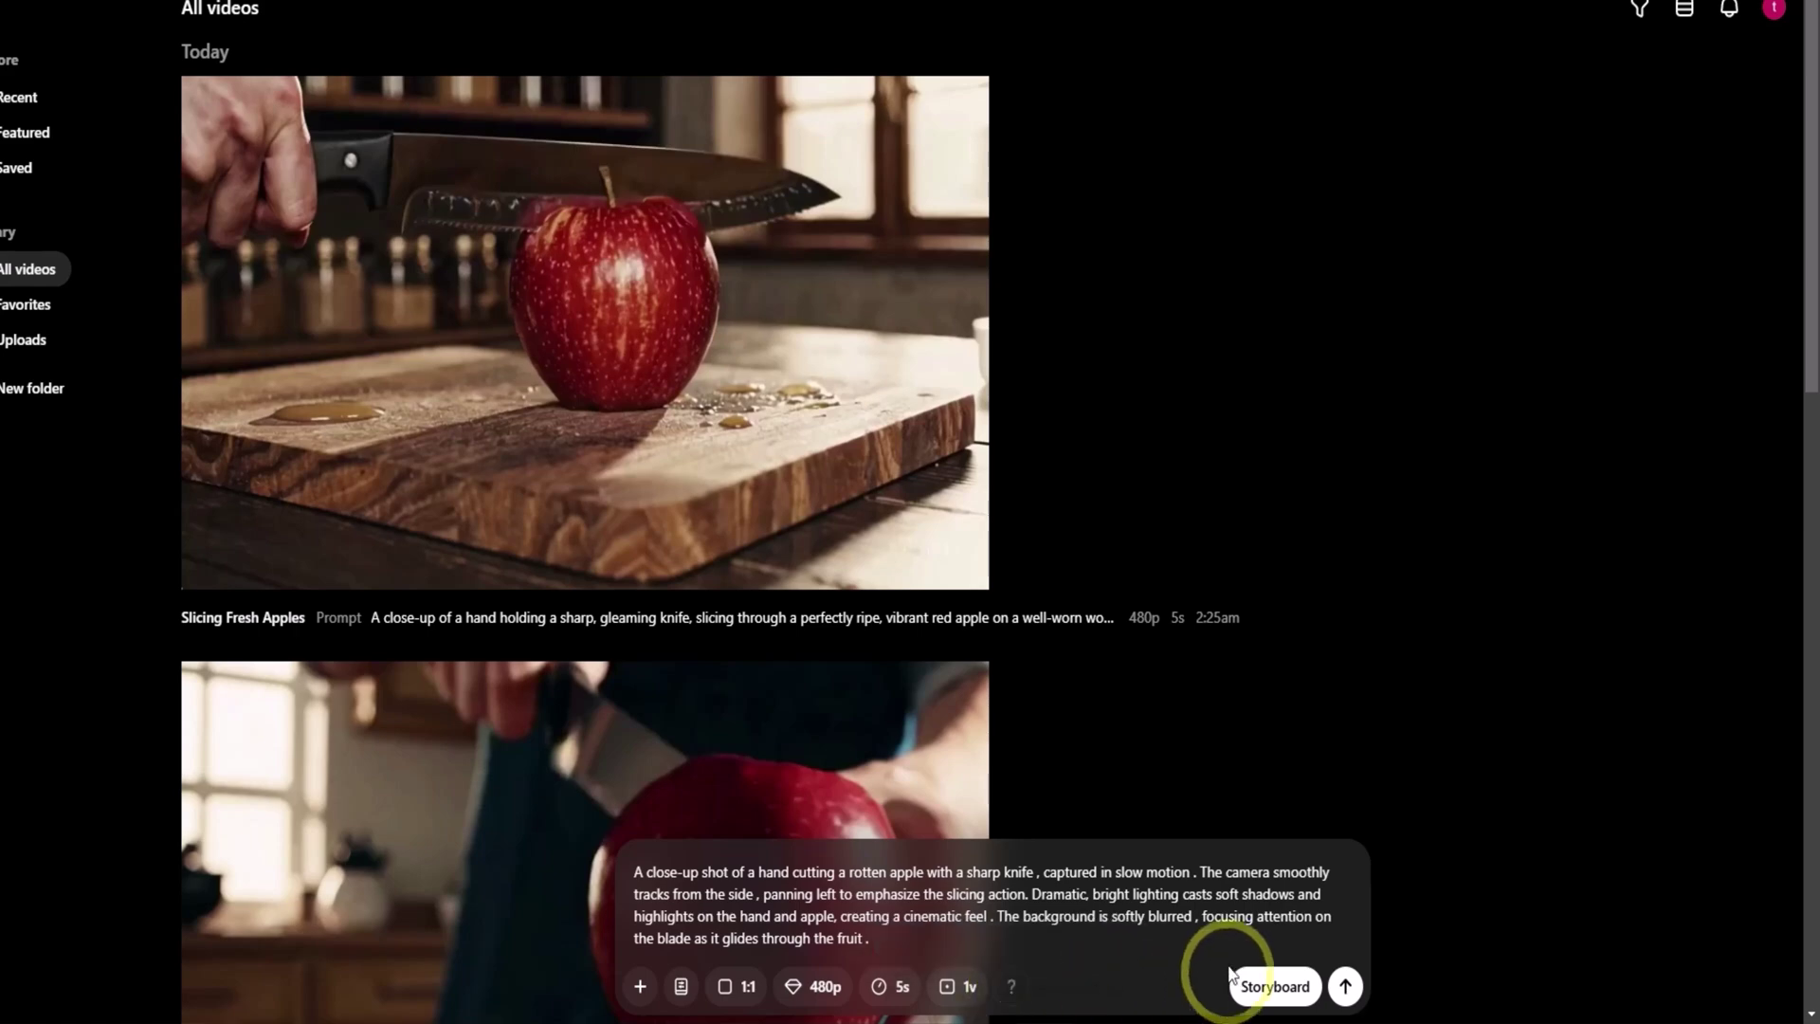
click(1345, 989)
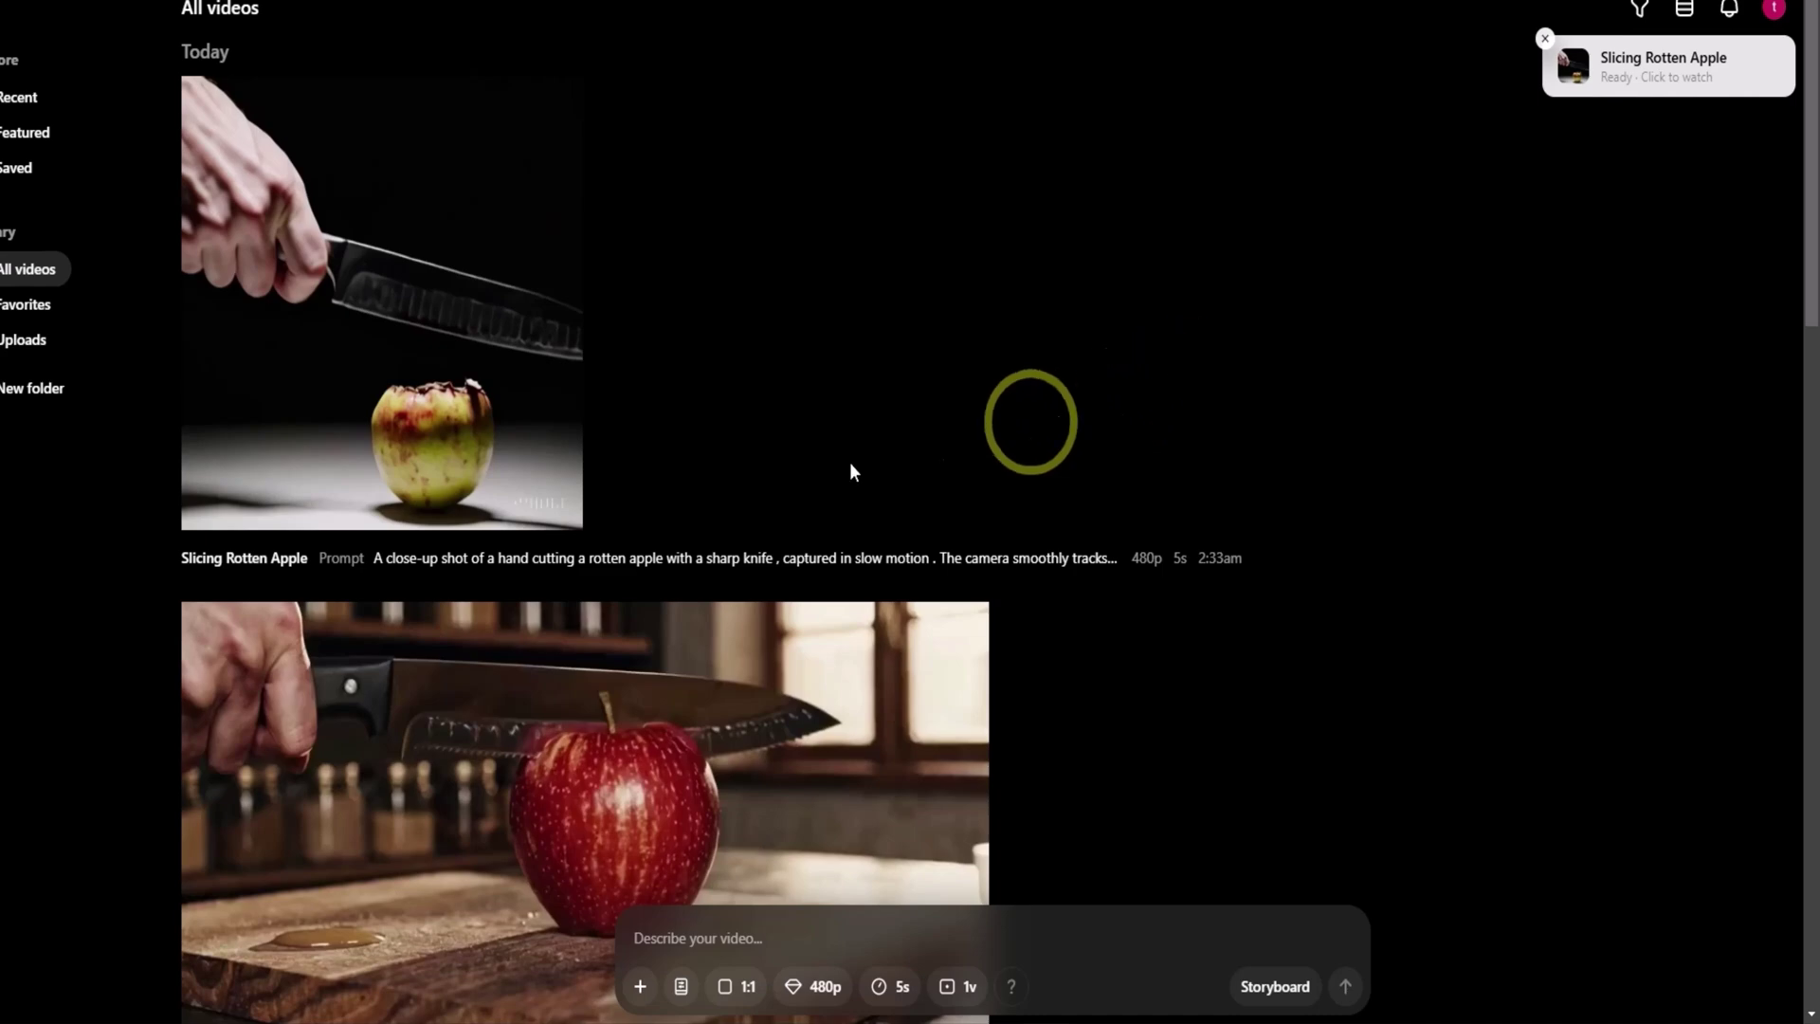
click(382, 303)
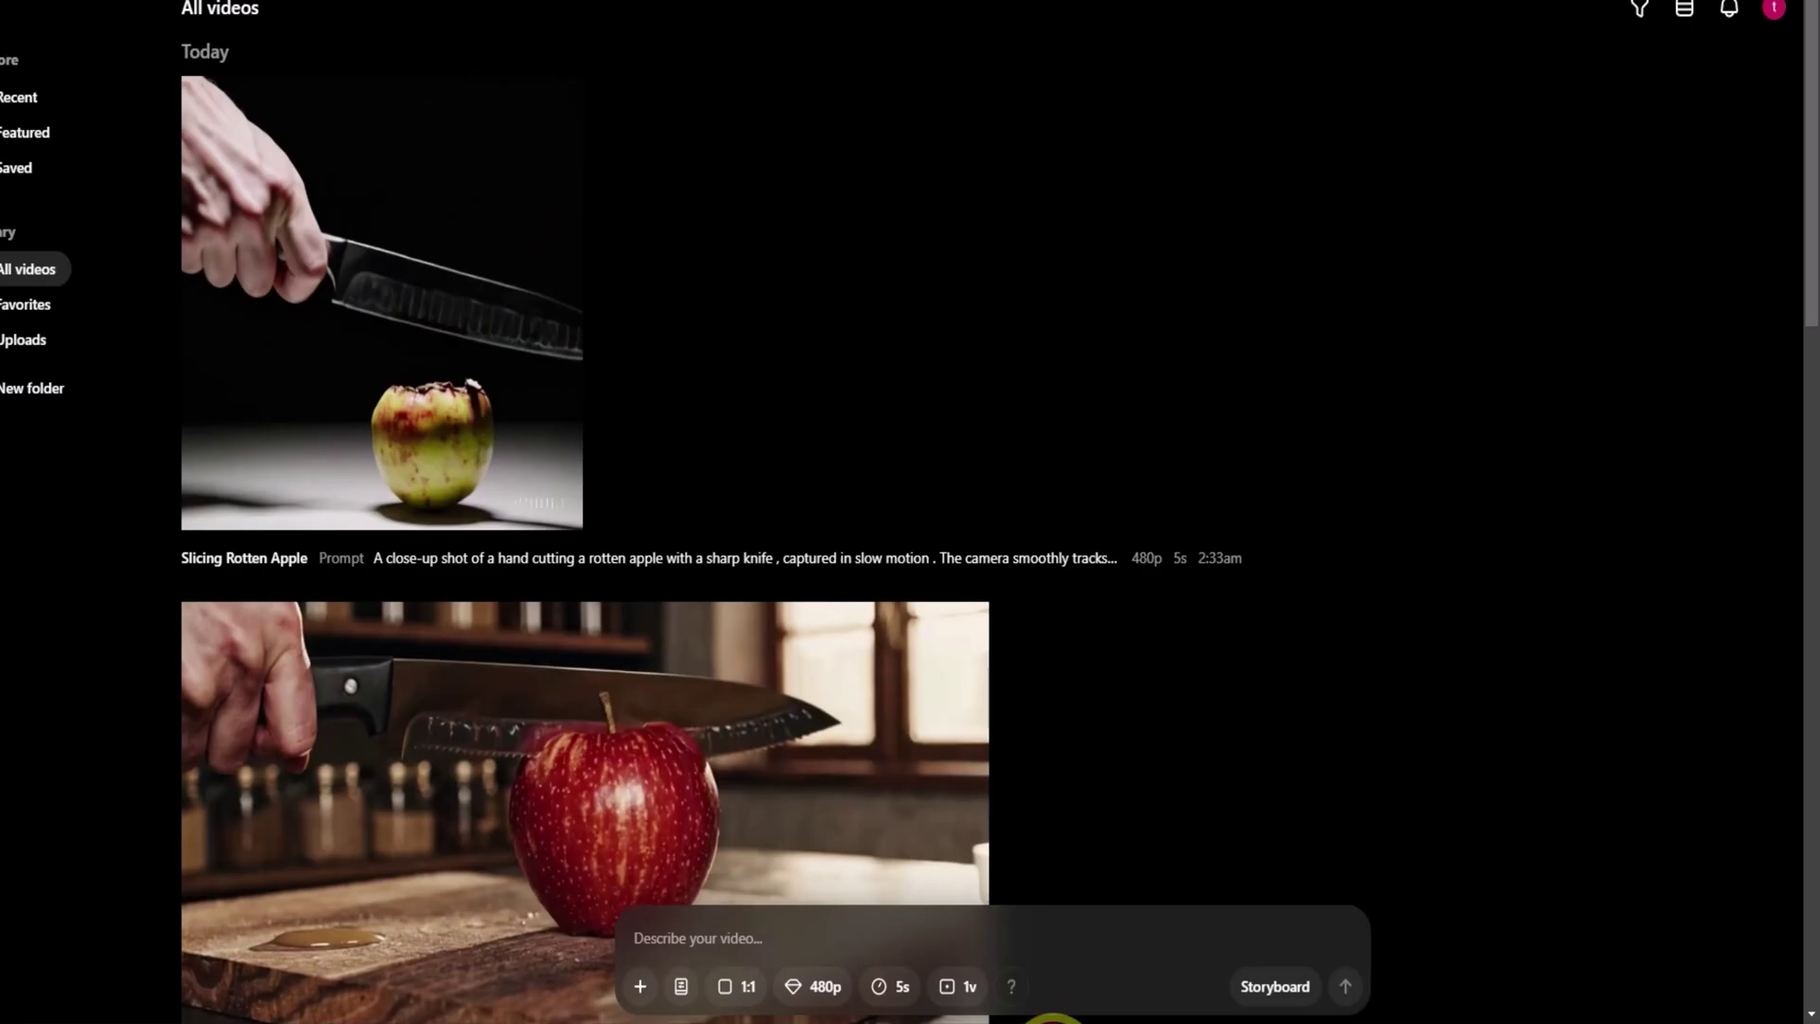
Generate a 1:1 video from the copied ripe-apple prompt and play the finished clip.
right_click(929, 936)
click(986, 683)
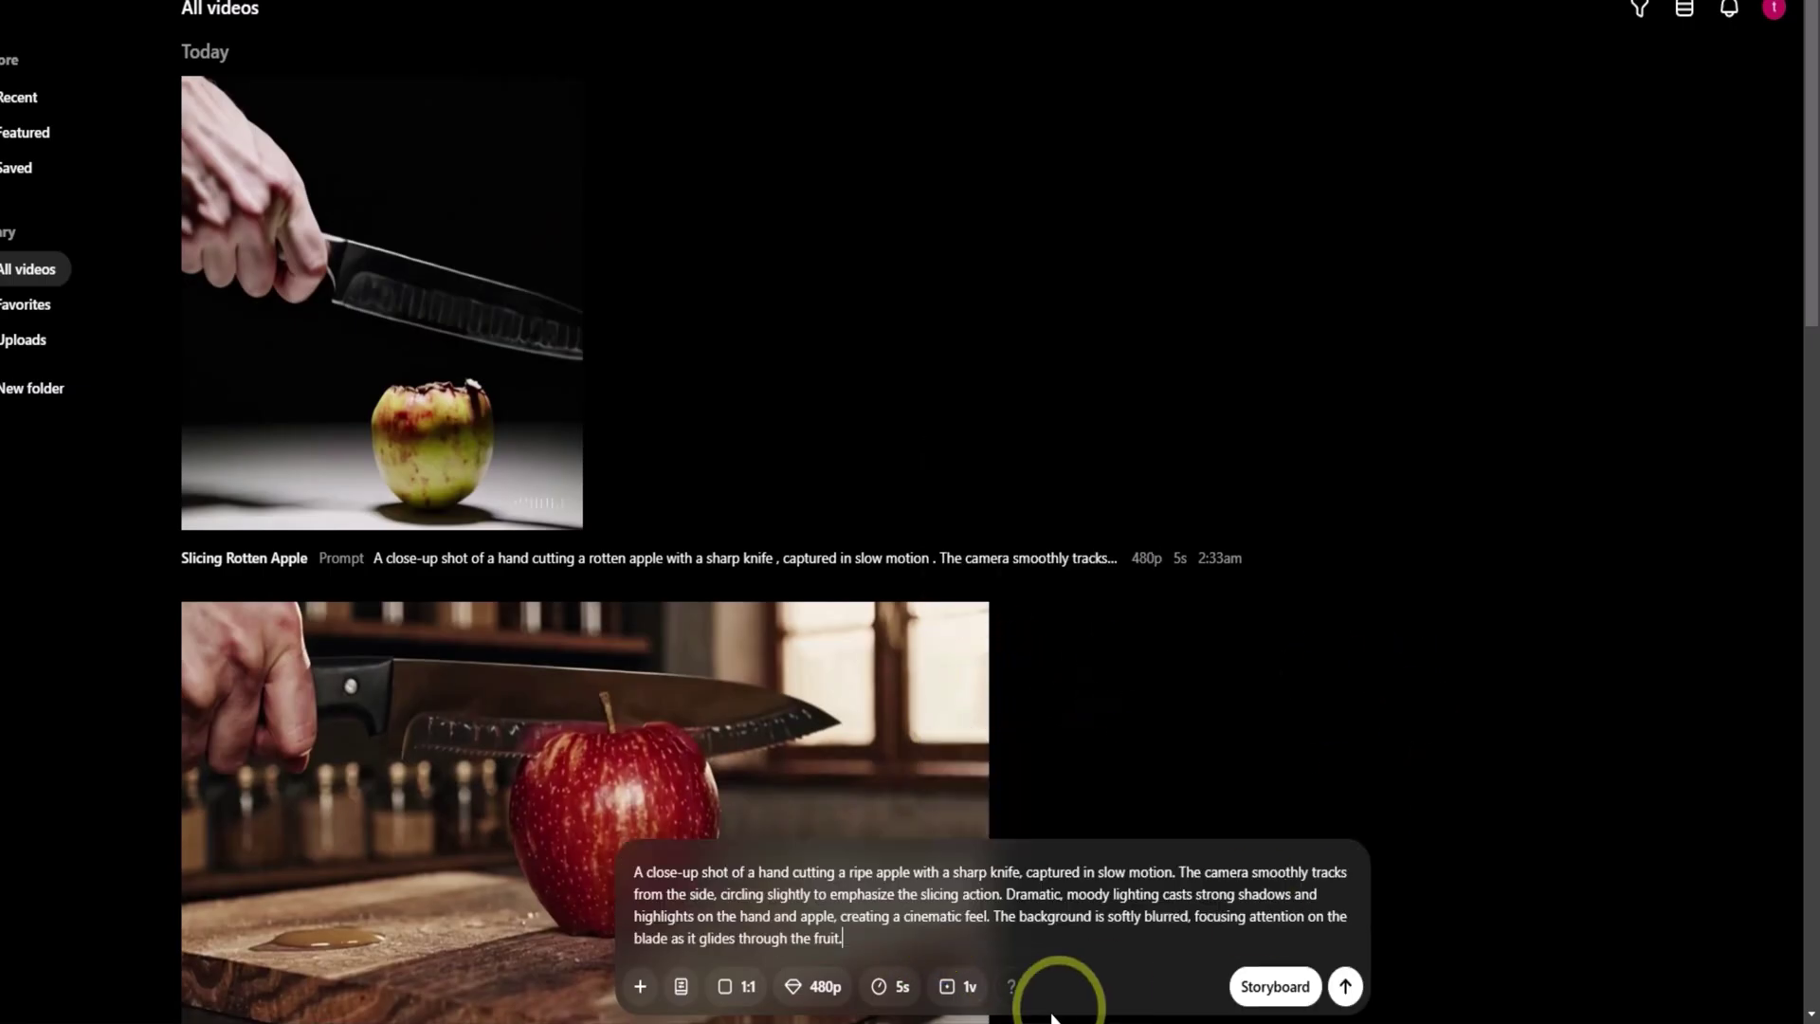
click(1346, 993)
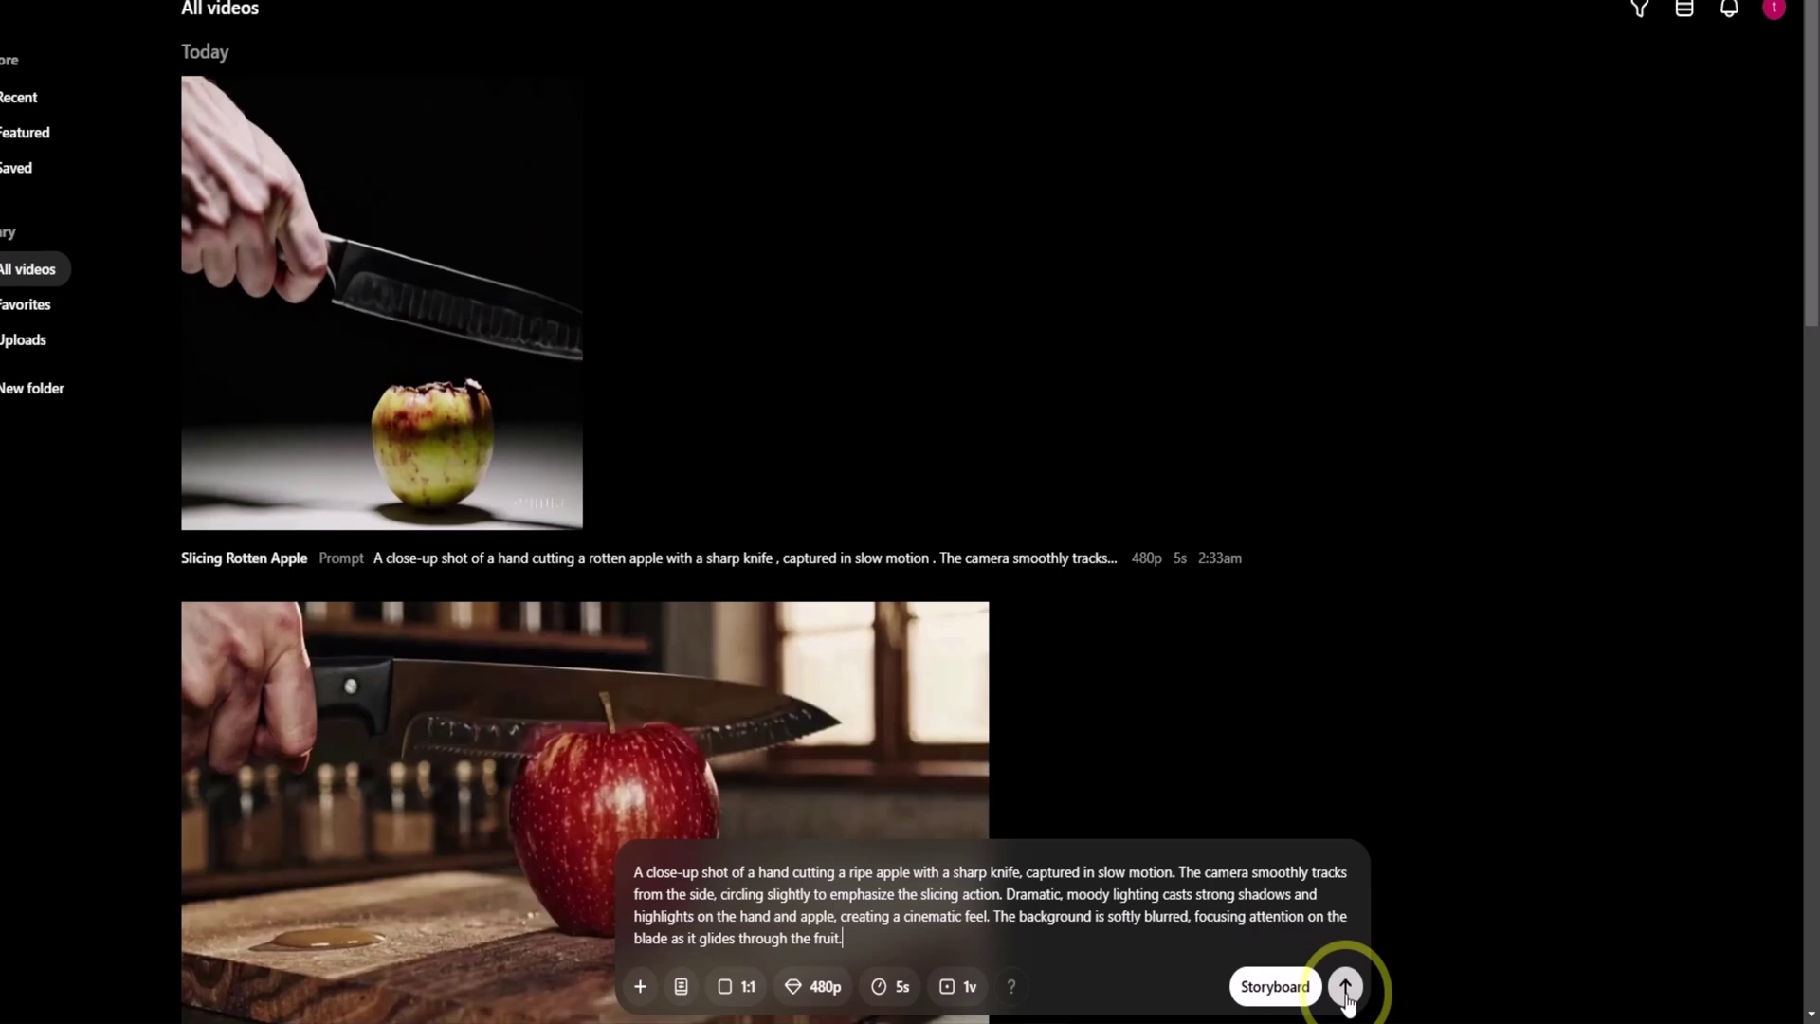
right_click(1344, 995)
key(Escape)
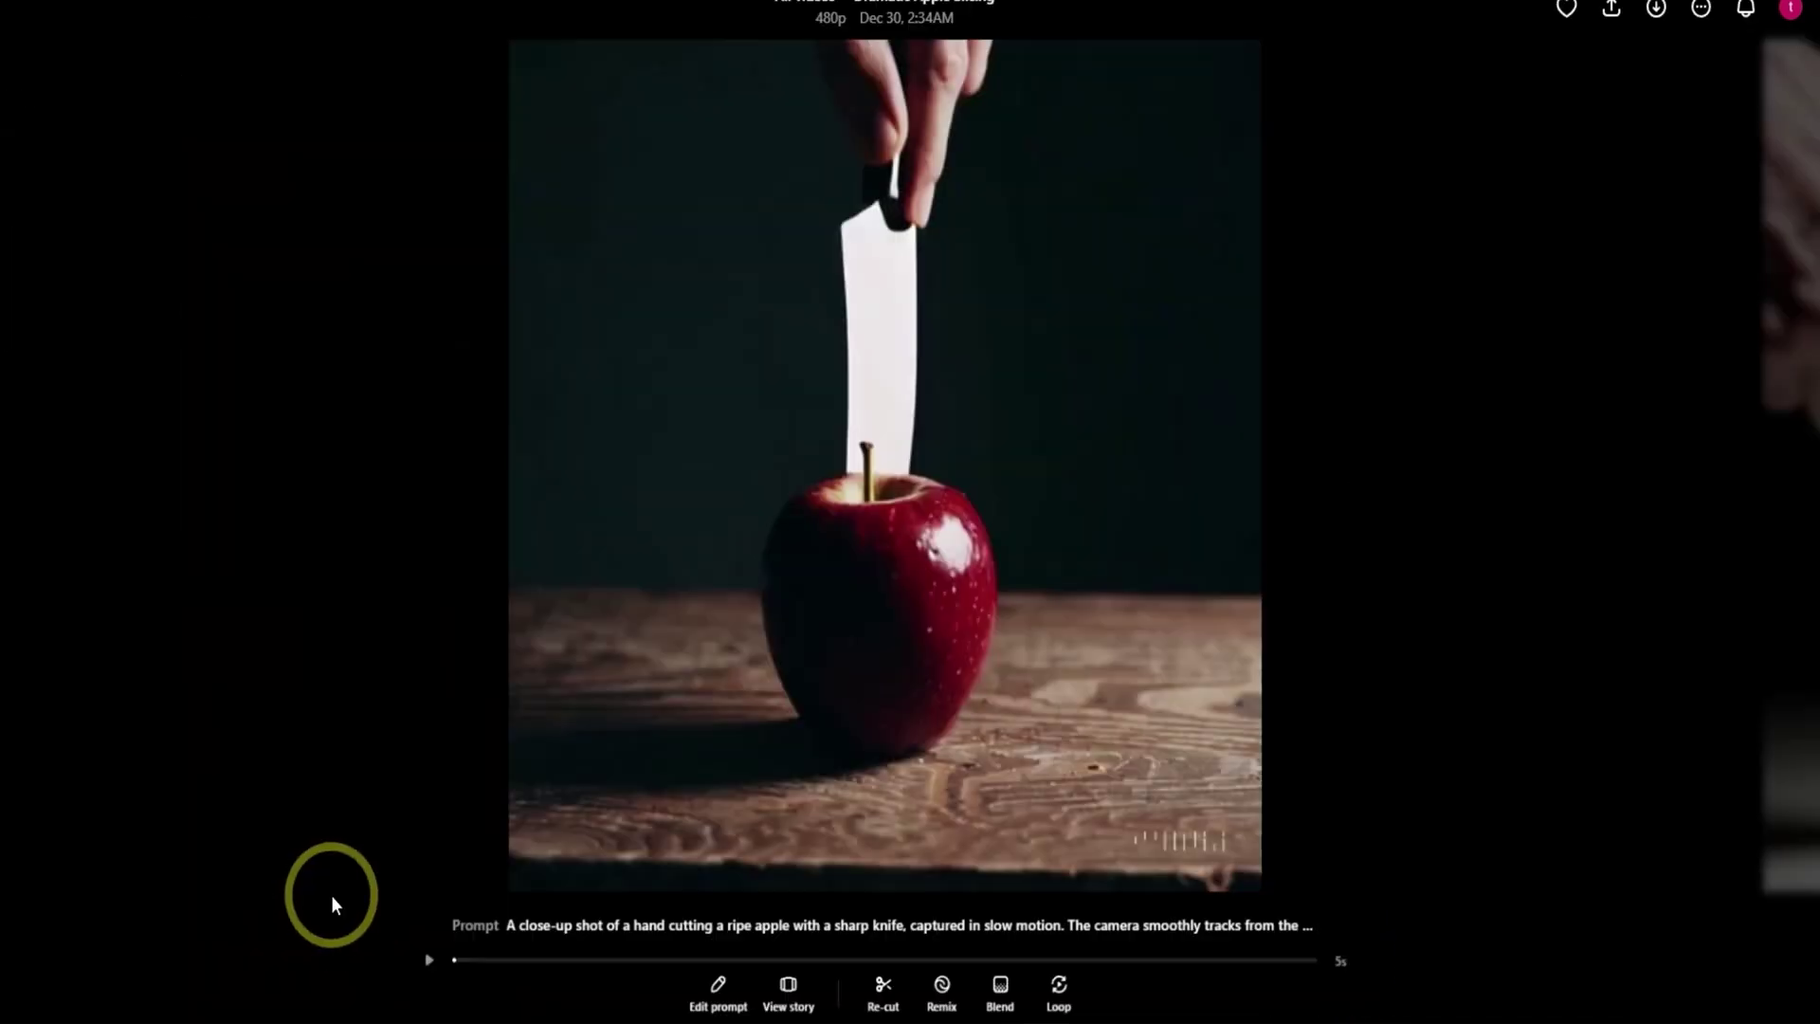
click(428, 973)
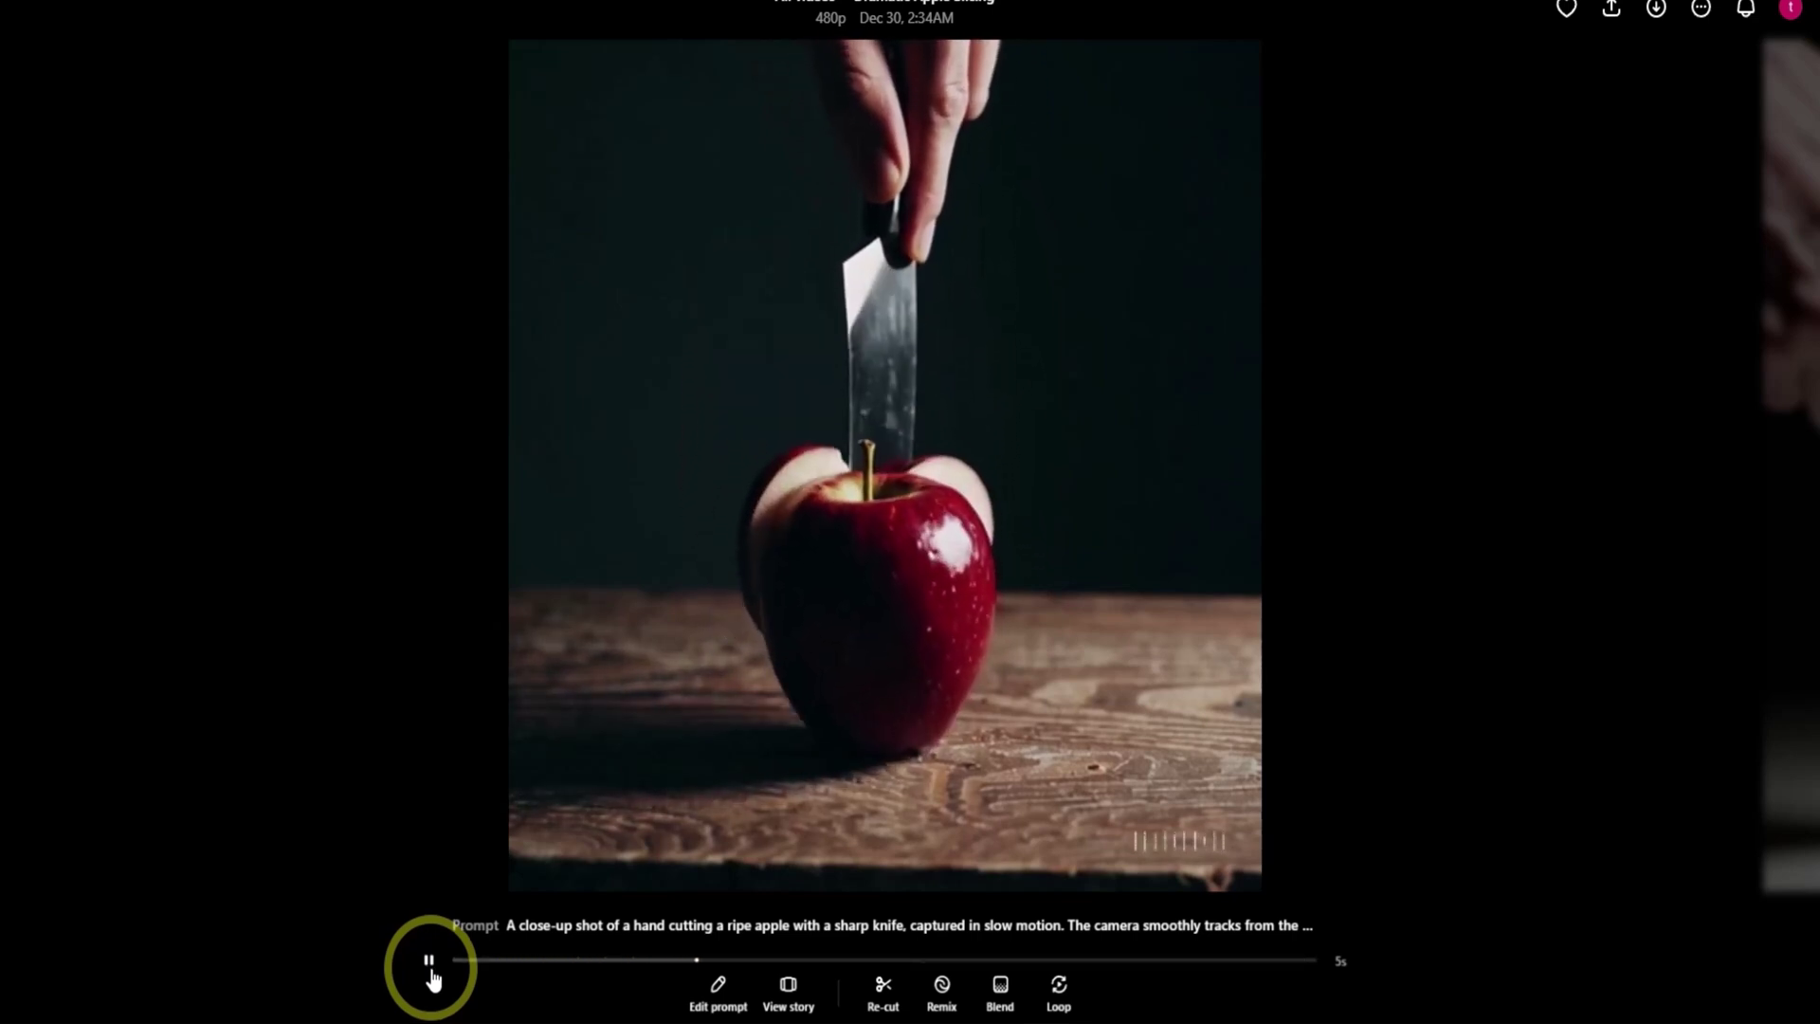
key(Escape)
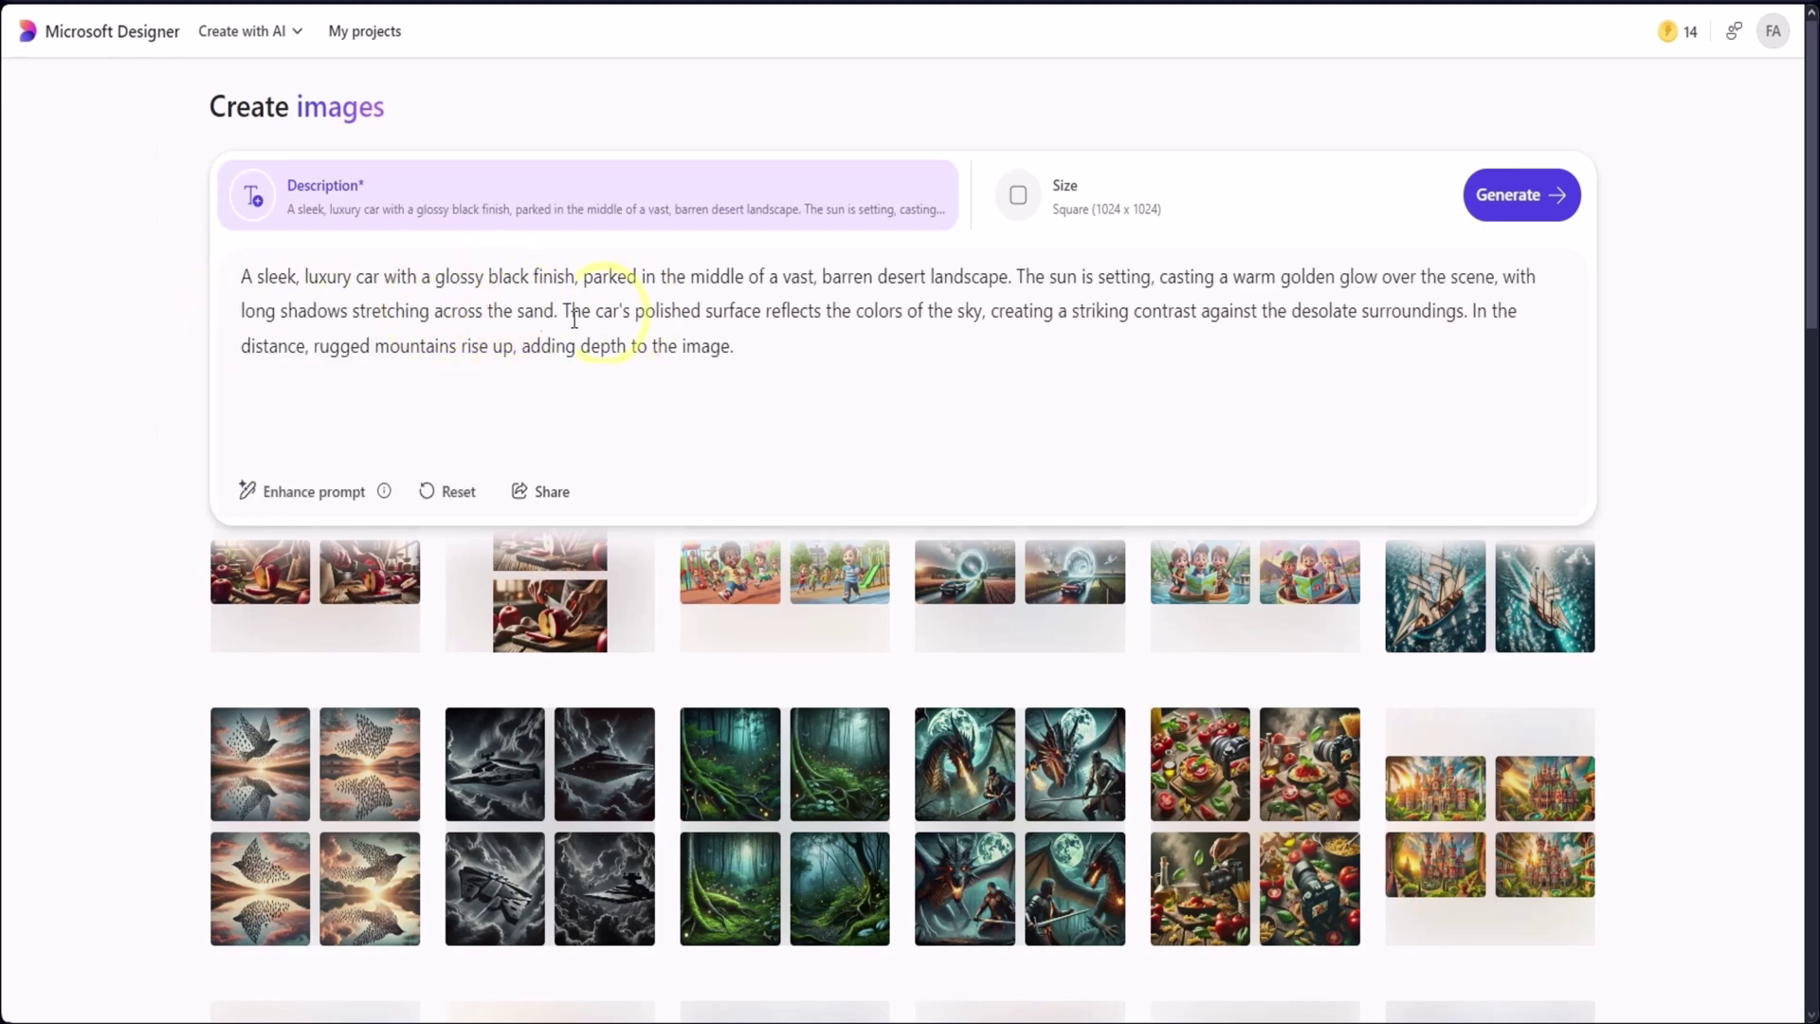
Switch to Microsoft Designer and copy the entire enhanced prompt about the luxury car in the desert.
triple_click(645, 317)
right_click(645, 318)
click(699, 410)
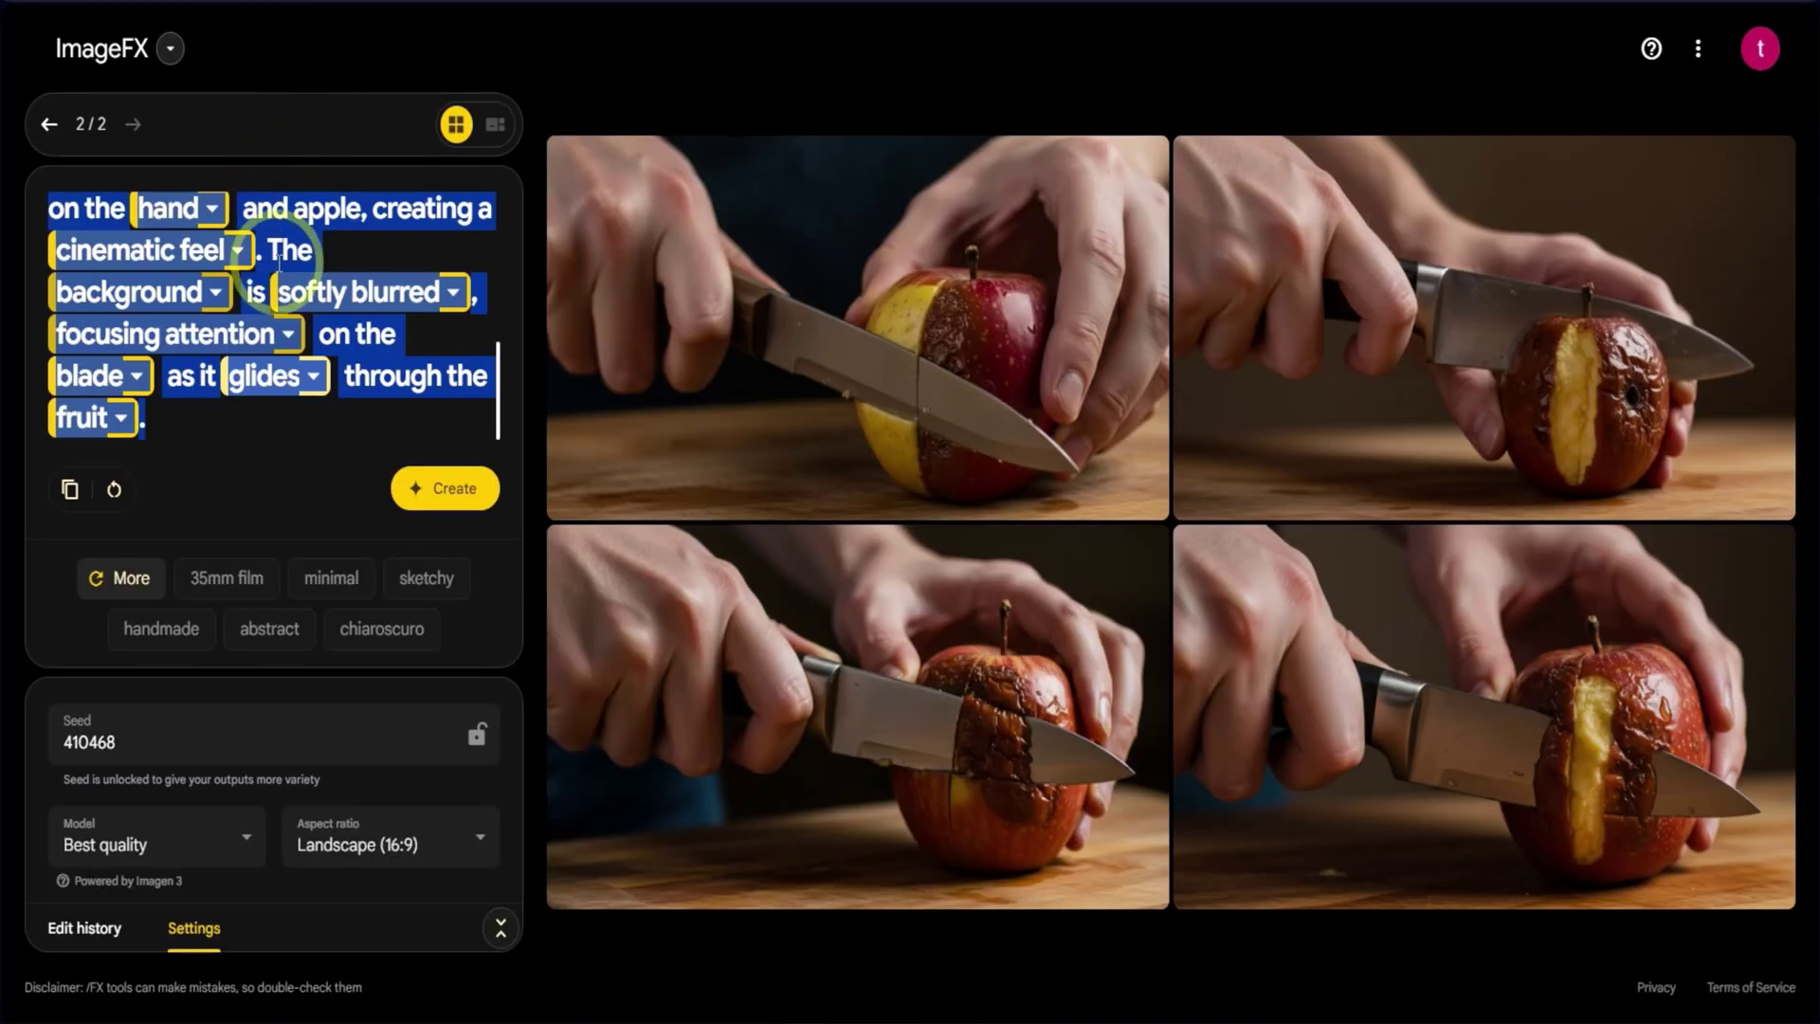
Switch to ImageFX, replace the rotten-apple prompt with the copied luxury-car prompt and create images from it.
right_click(323, 232)
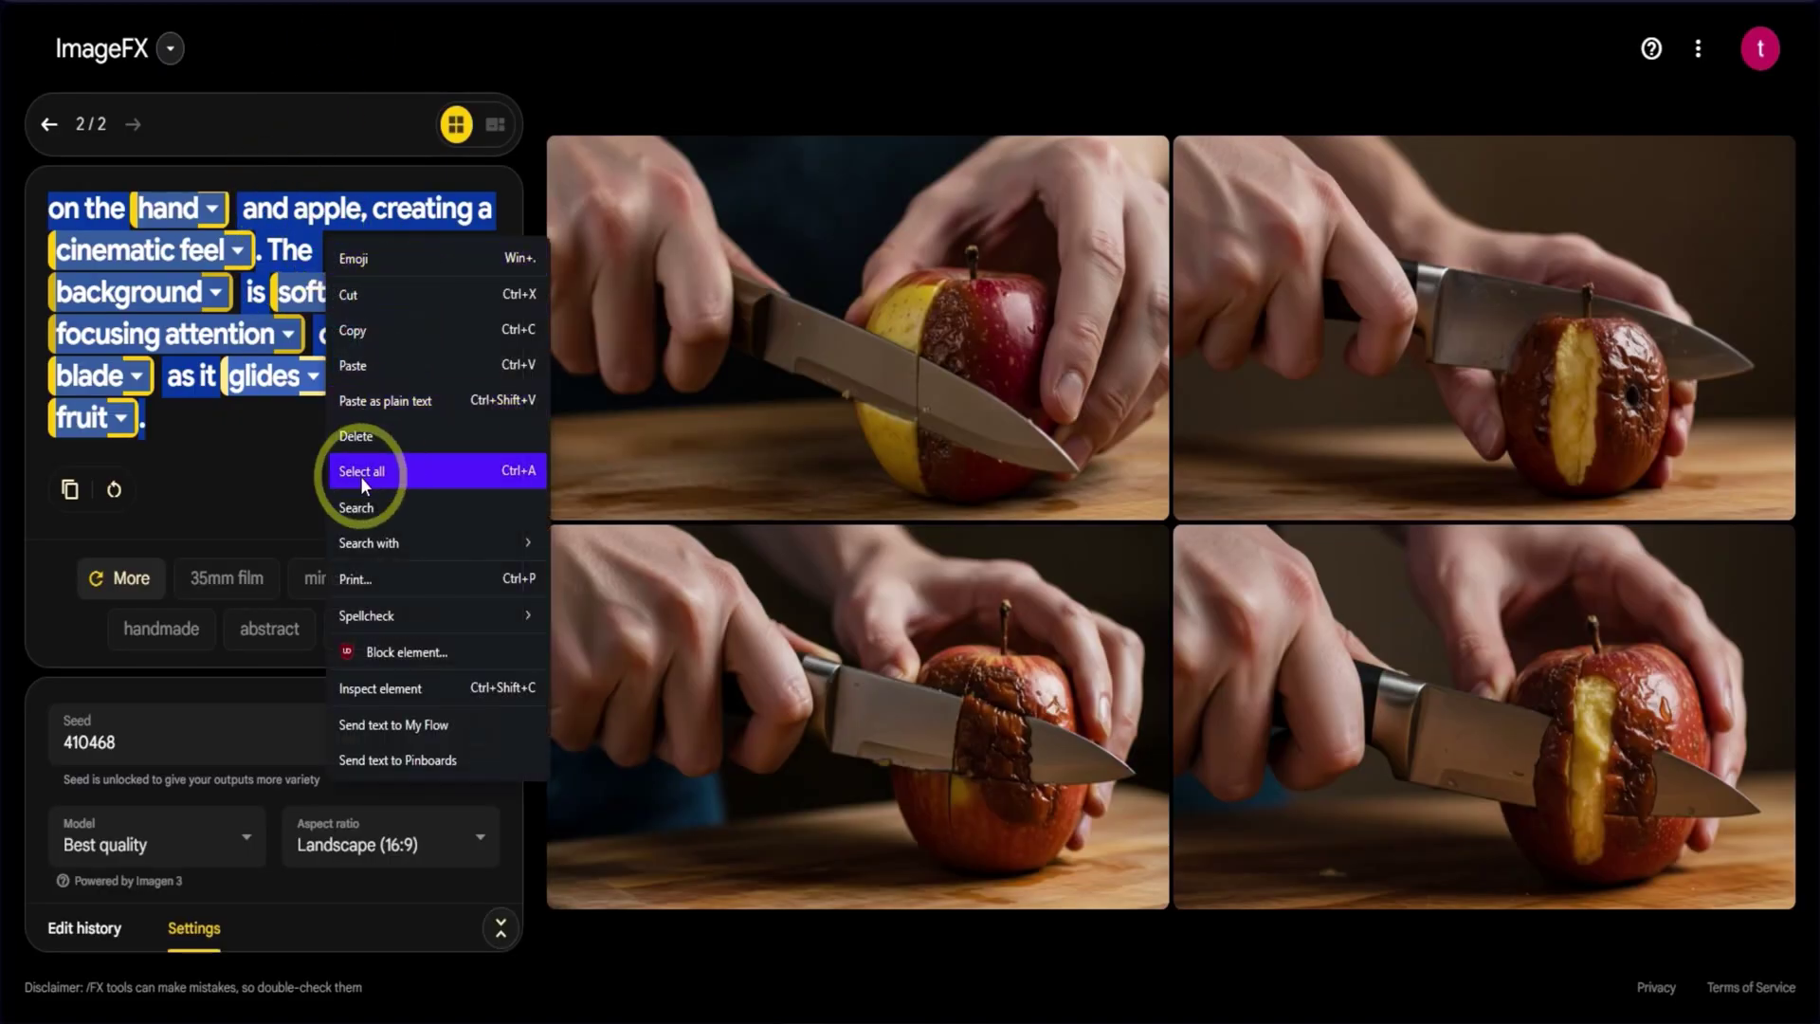
click(355, 395)
click(119, 342)
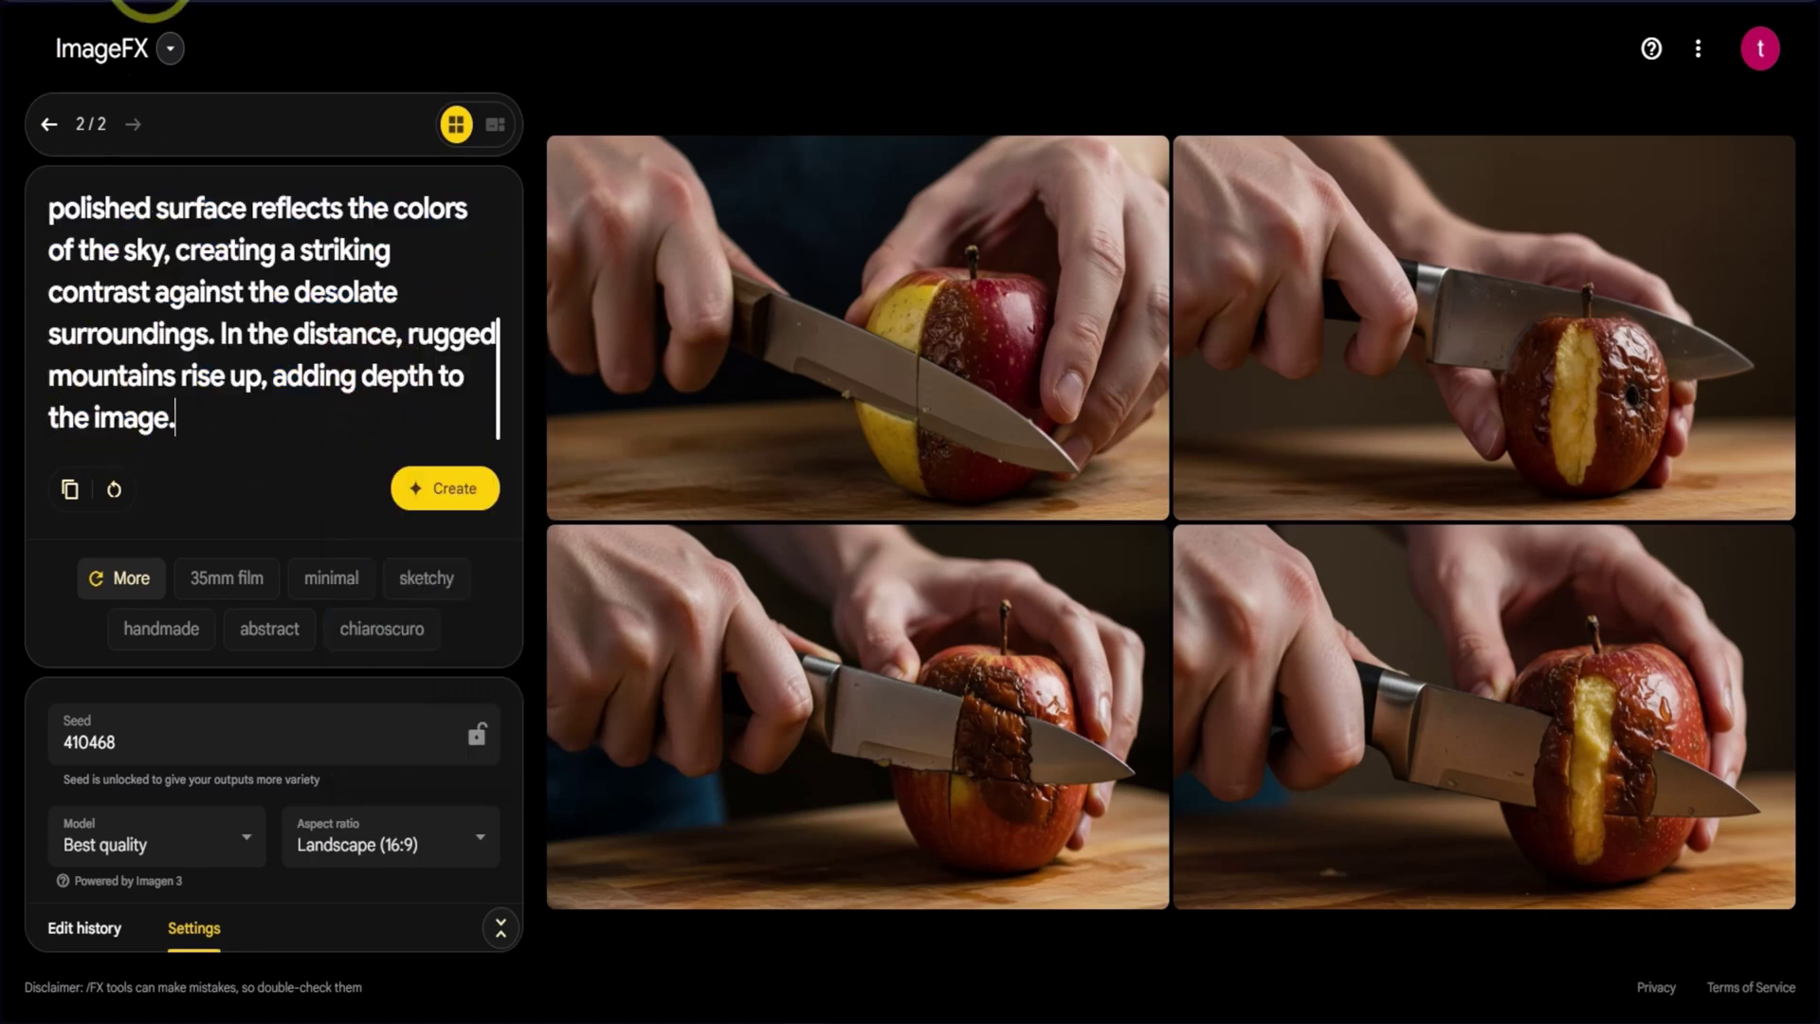
click(428, 489)
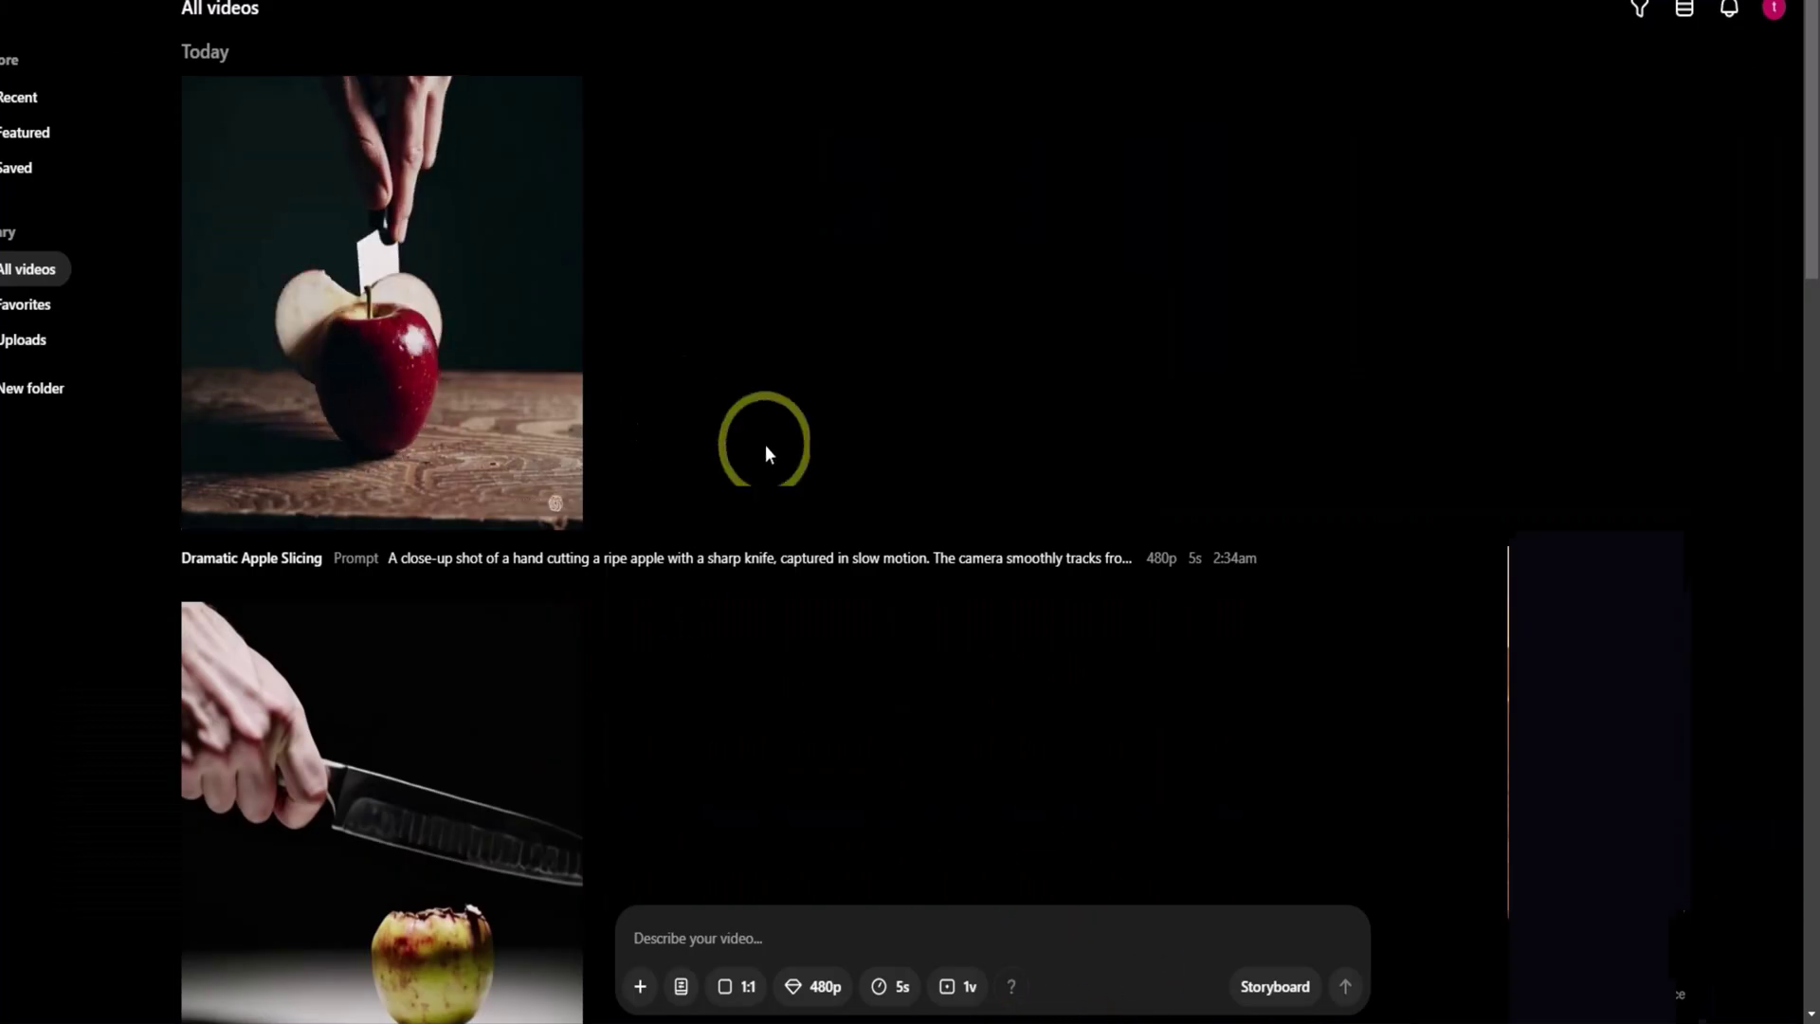
Switch to Sora, generate a 1:1 video from the copied luxury-car prompt and play the finished clip.
right_click(854, 935)
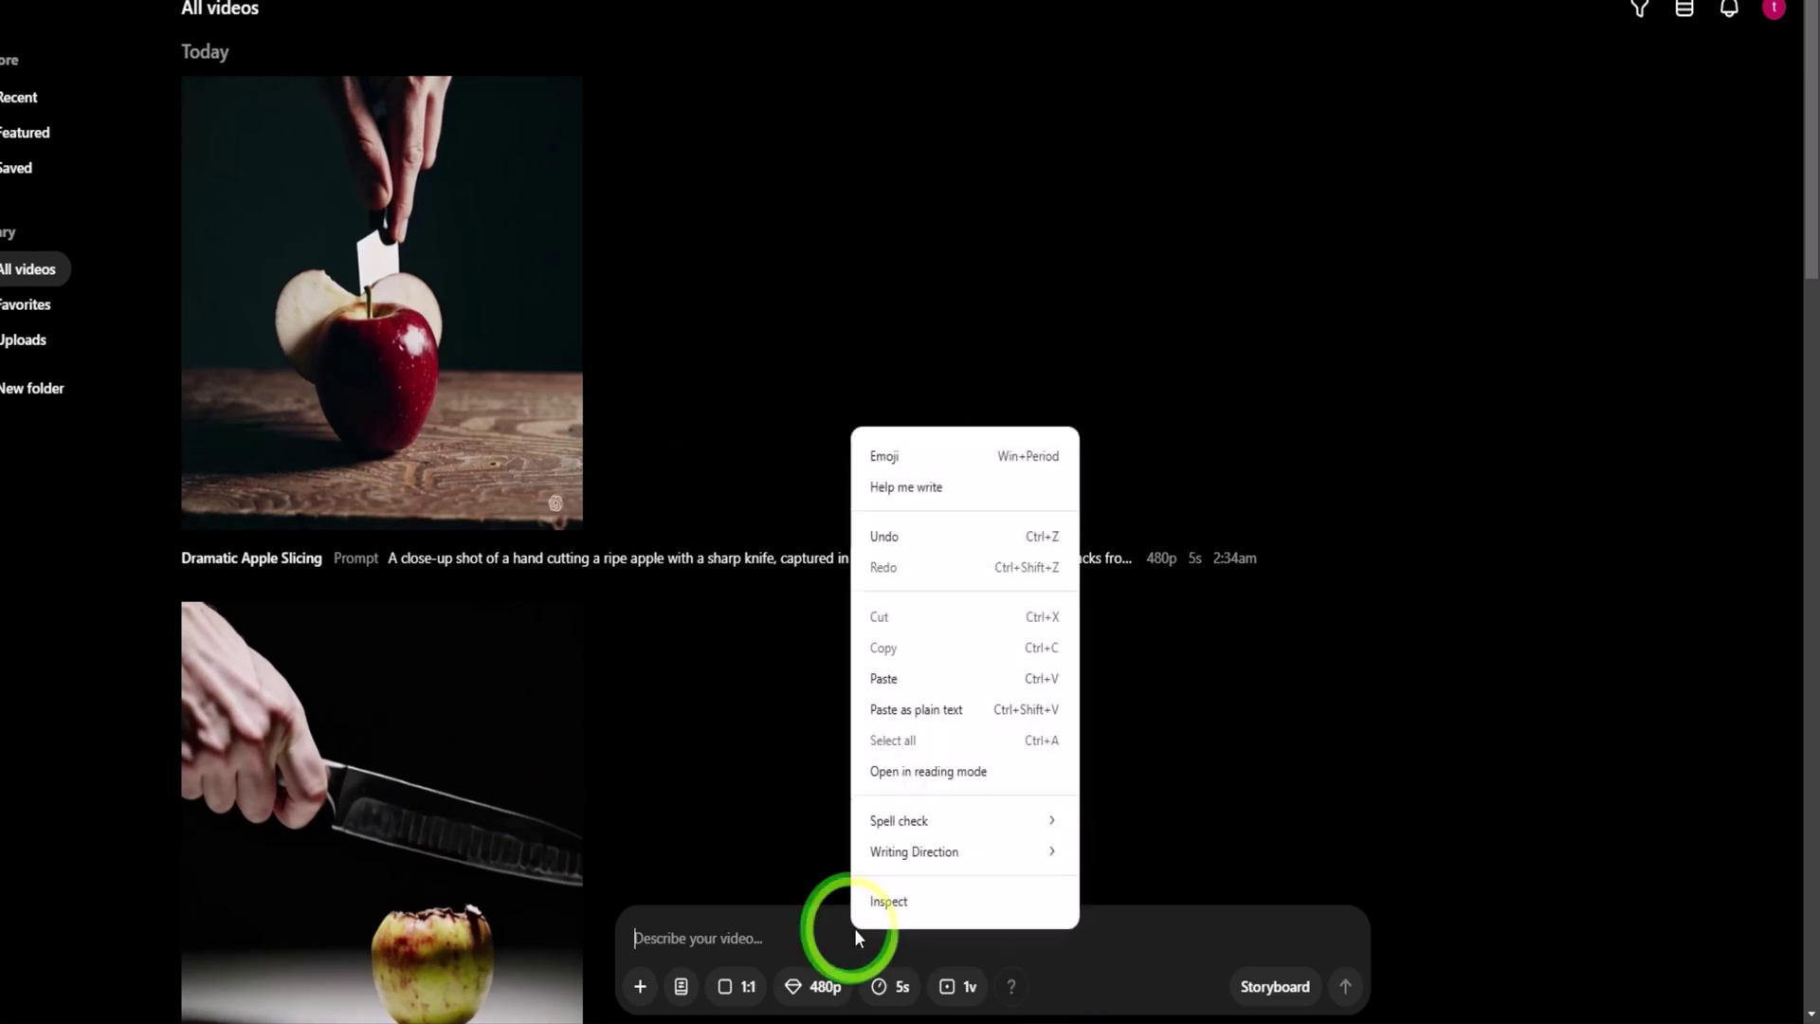
click(877, 680)
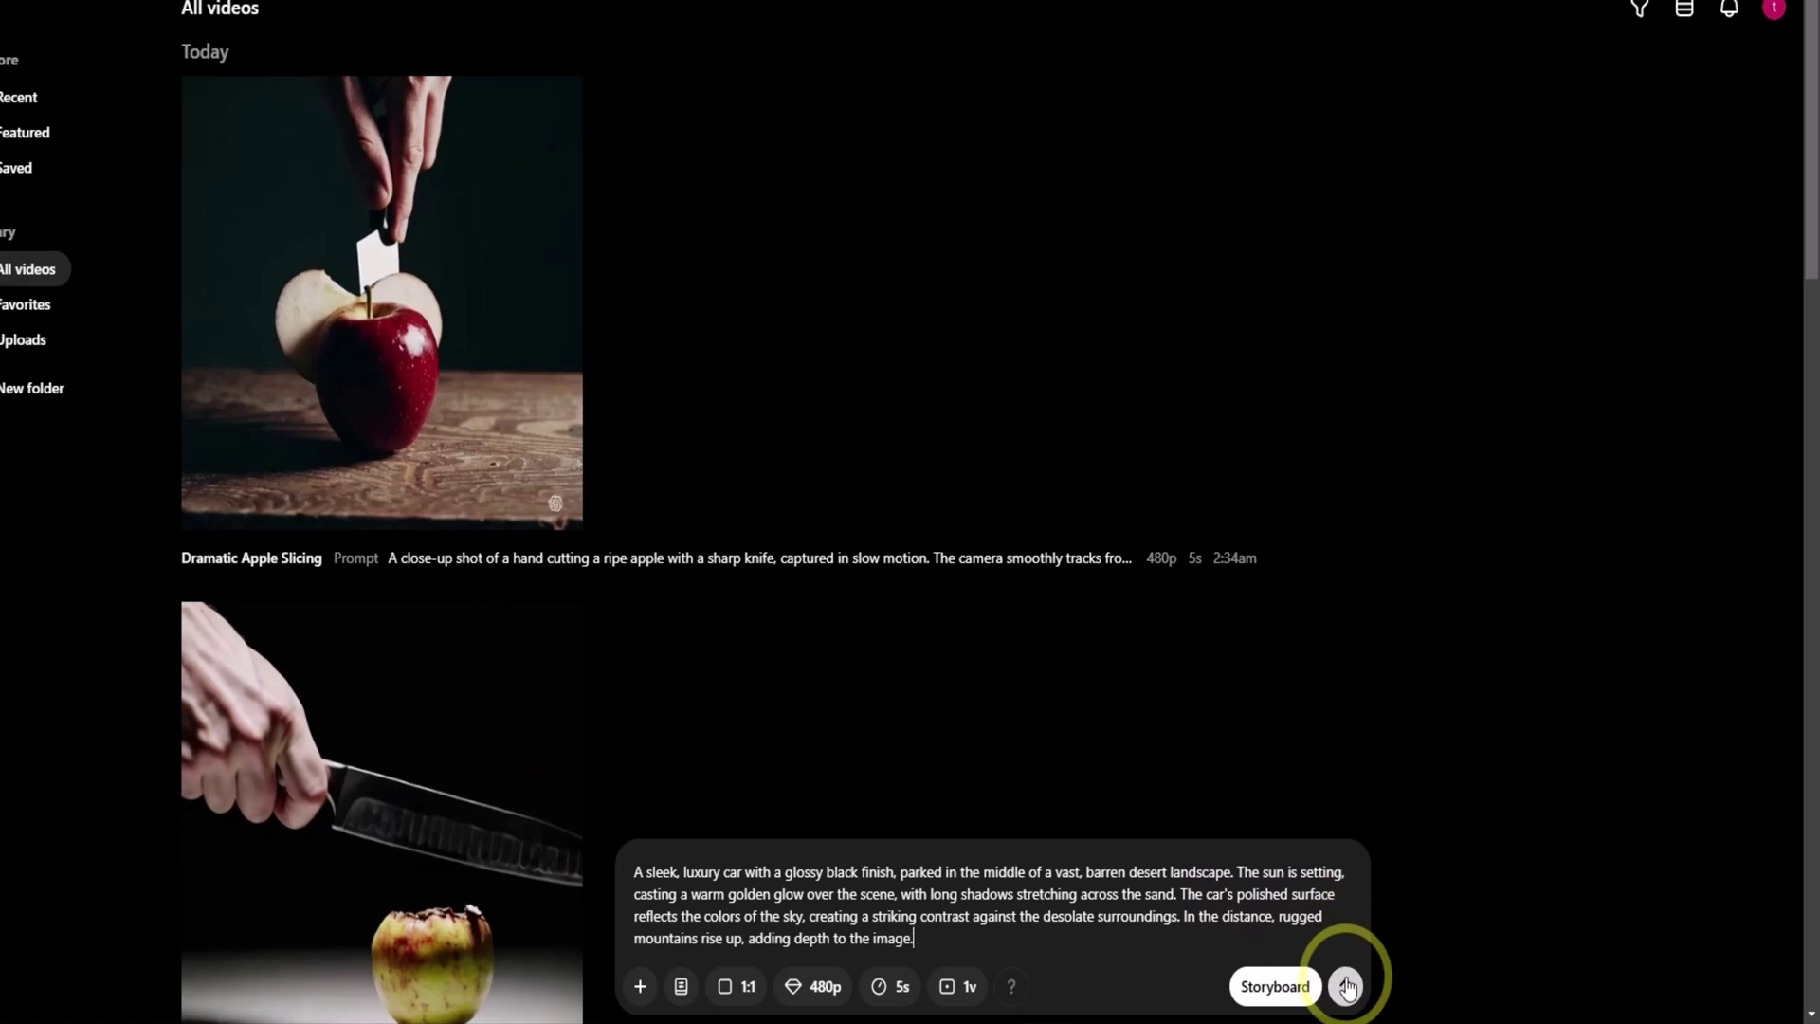
mouse_move(1021, 1000)
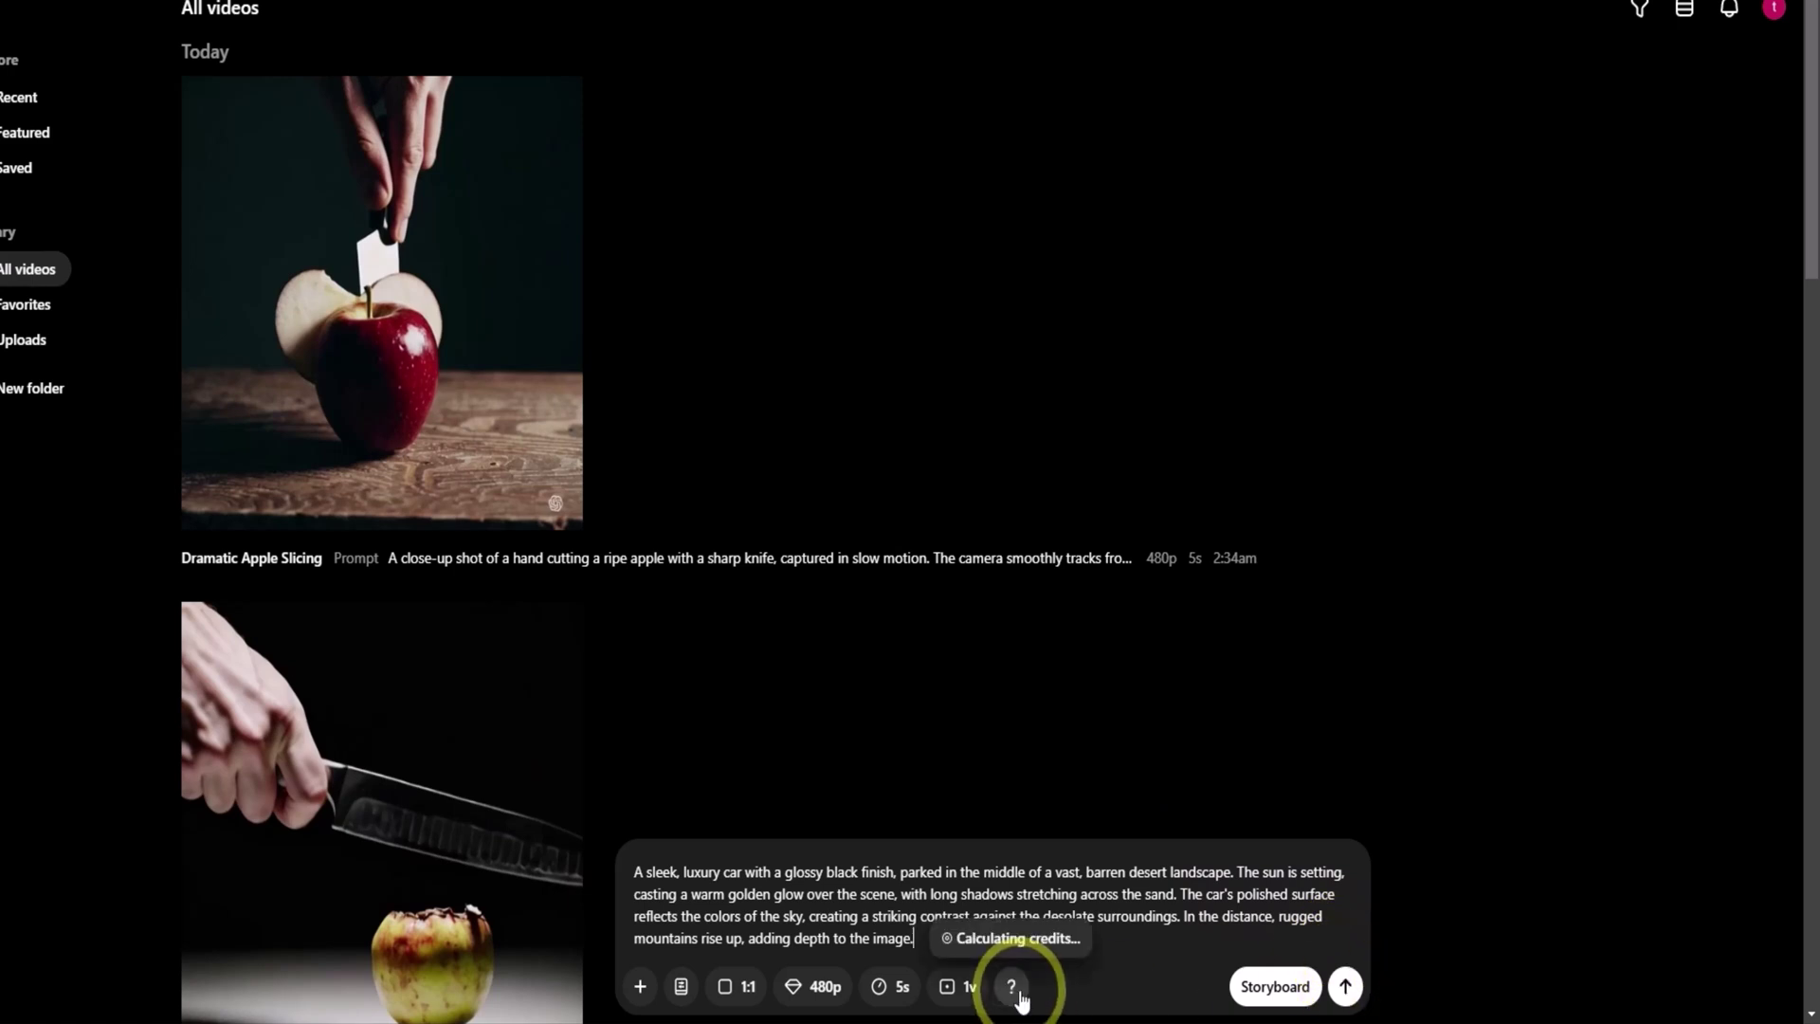
click(1346, 987)
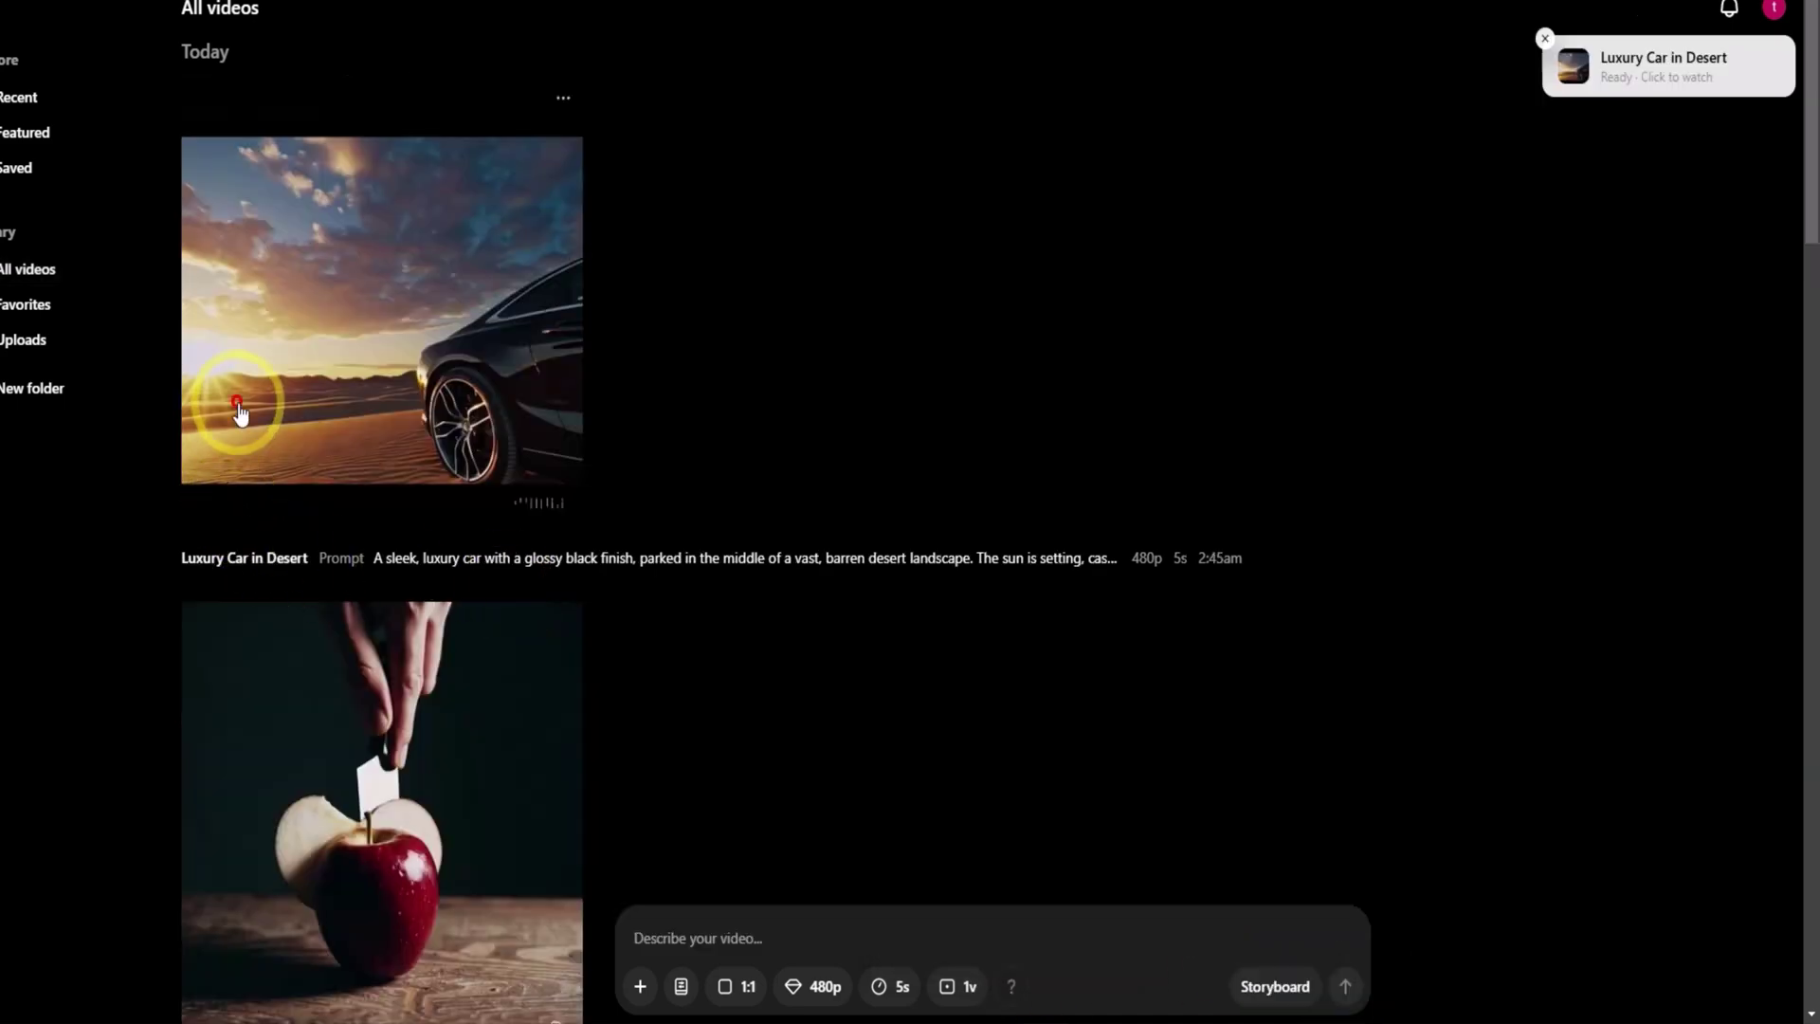
click(249, 406)
click(430, 965)
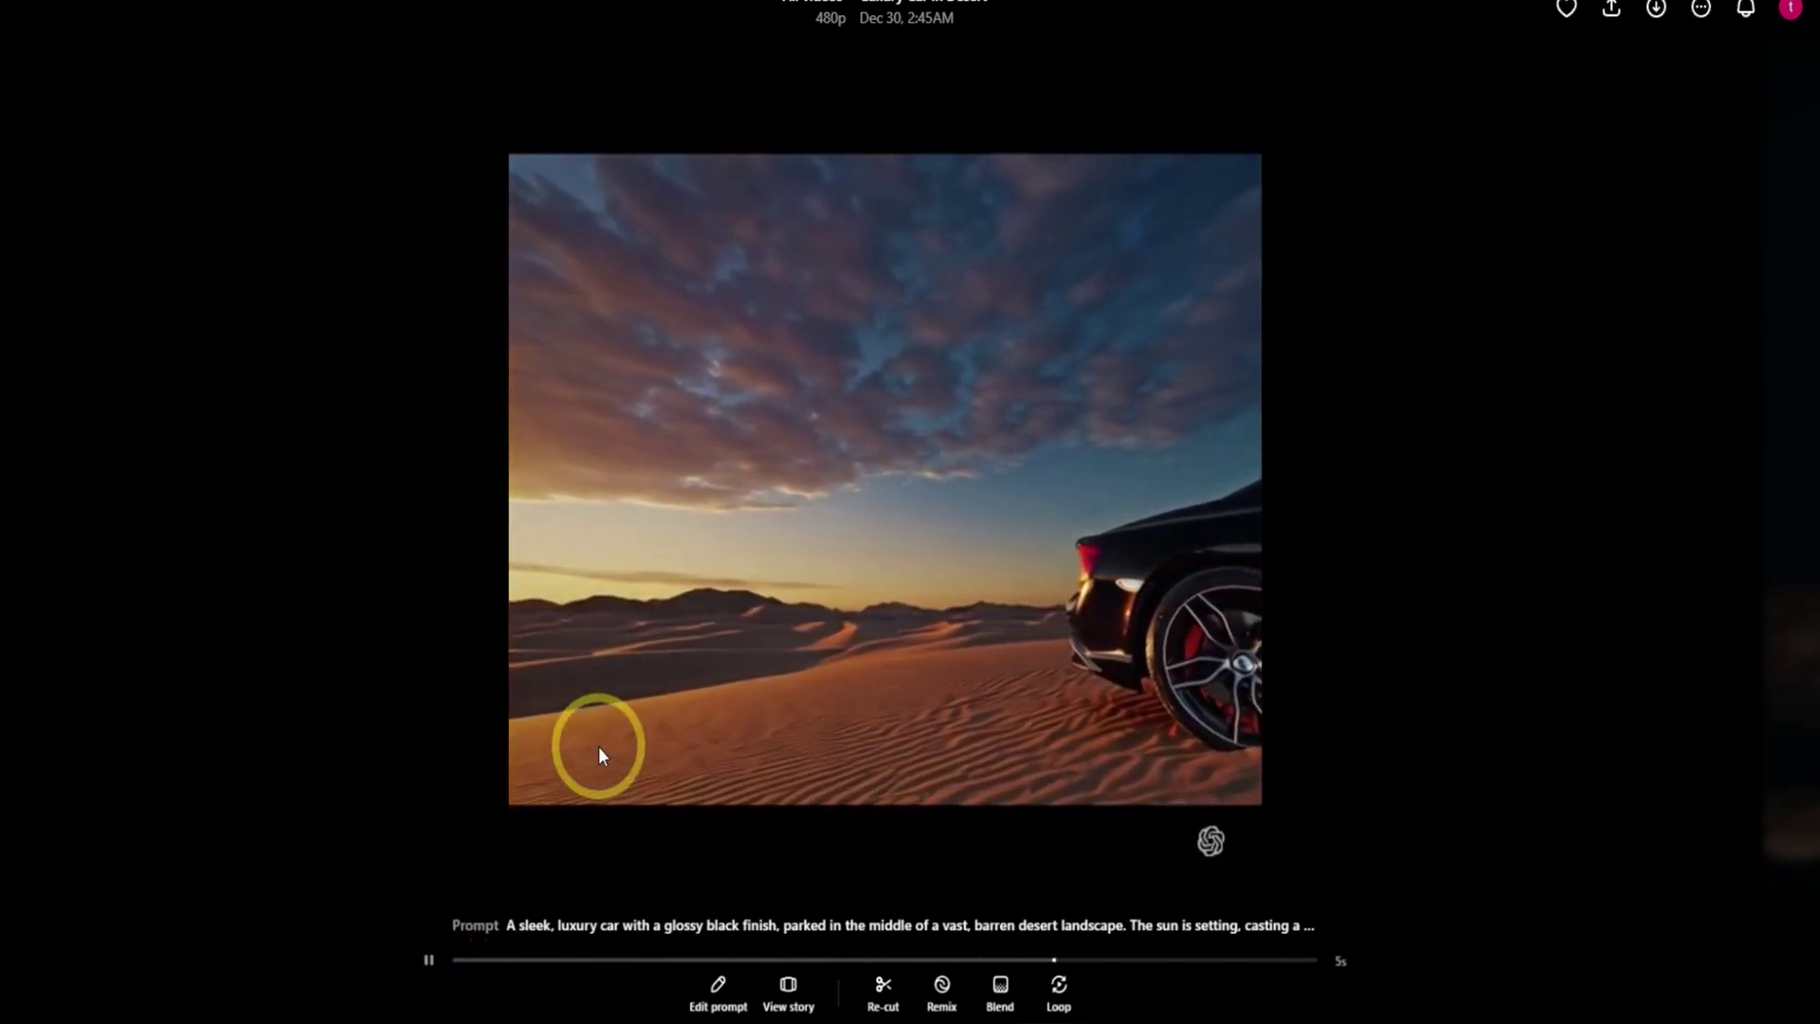
Generate a 16:9 video from the same luxury-car prompt and watch the finished clip.
click(753, 989)
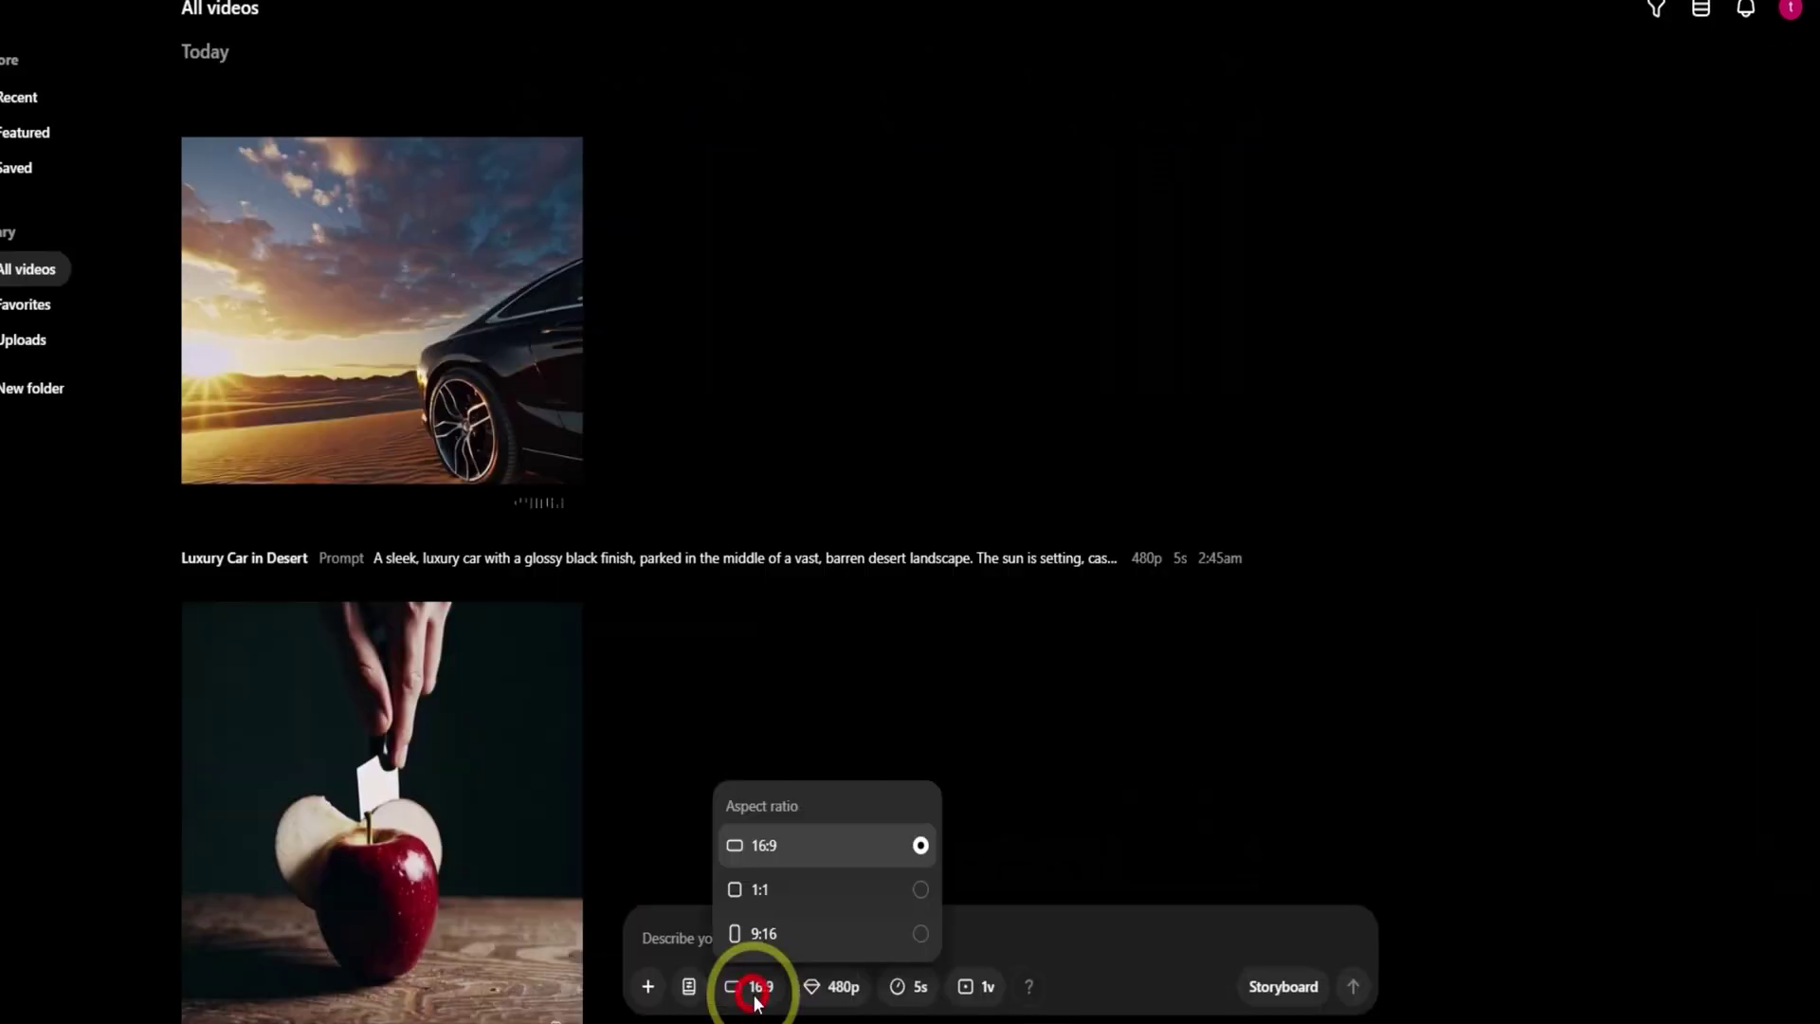
click(781, 847)
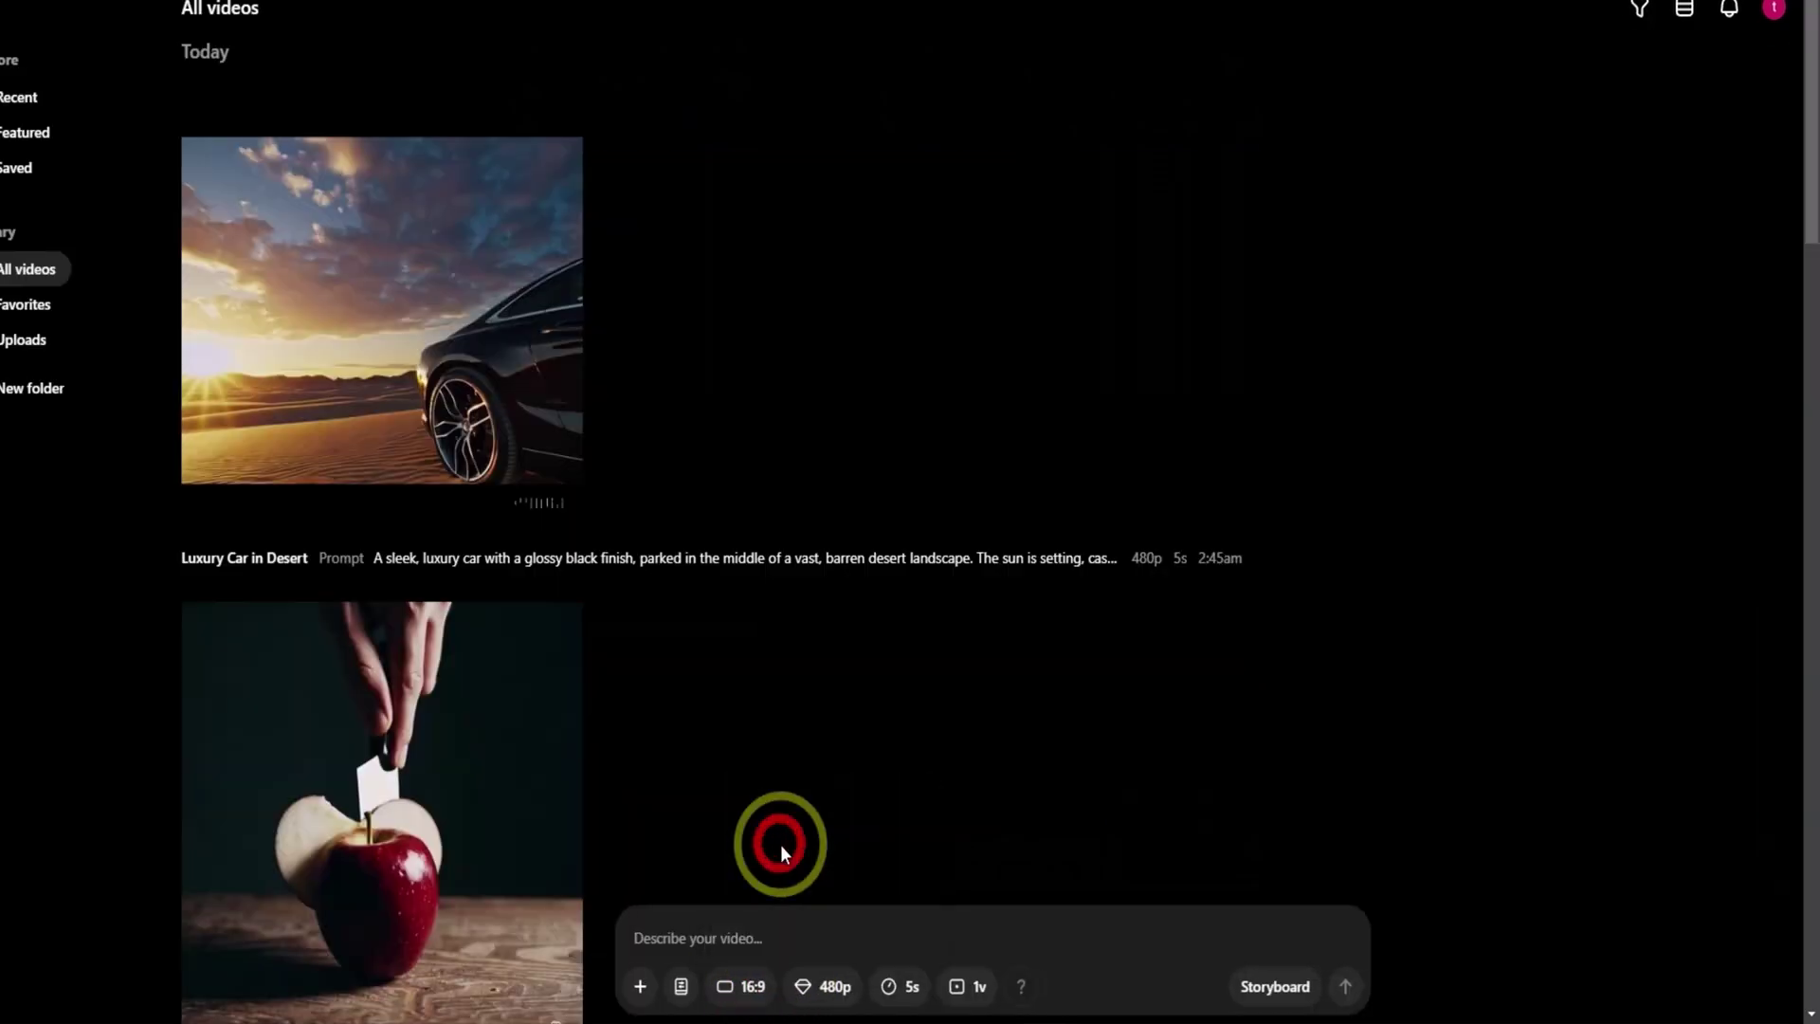
right_click(853, 934)
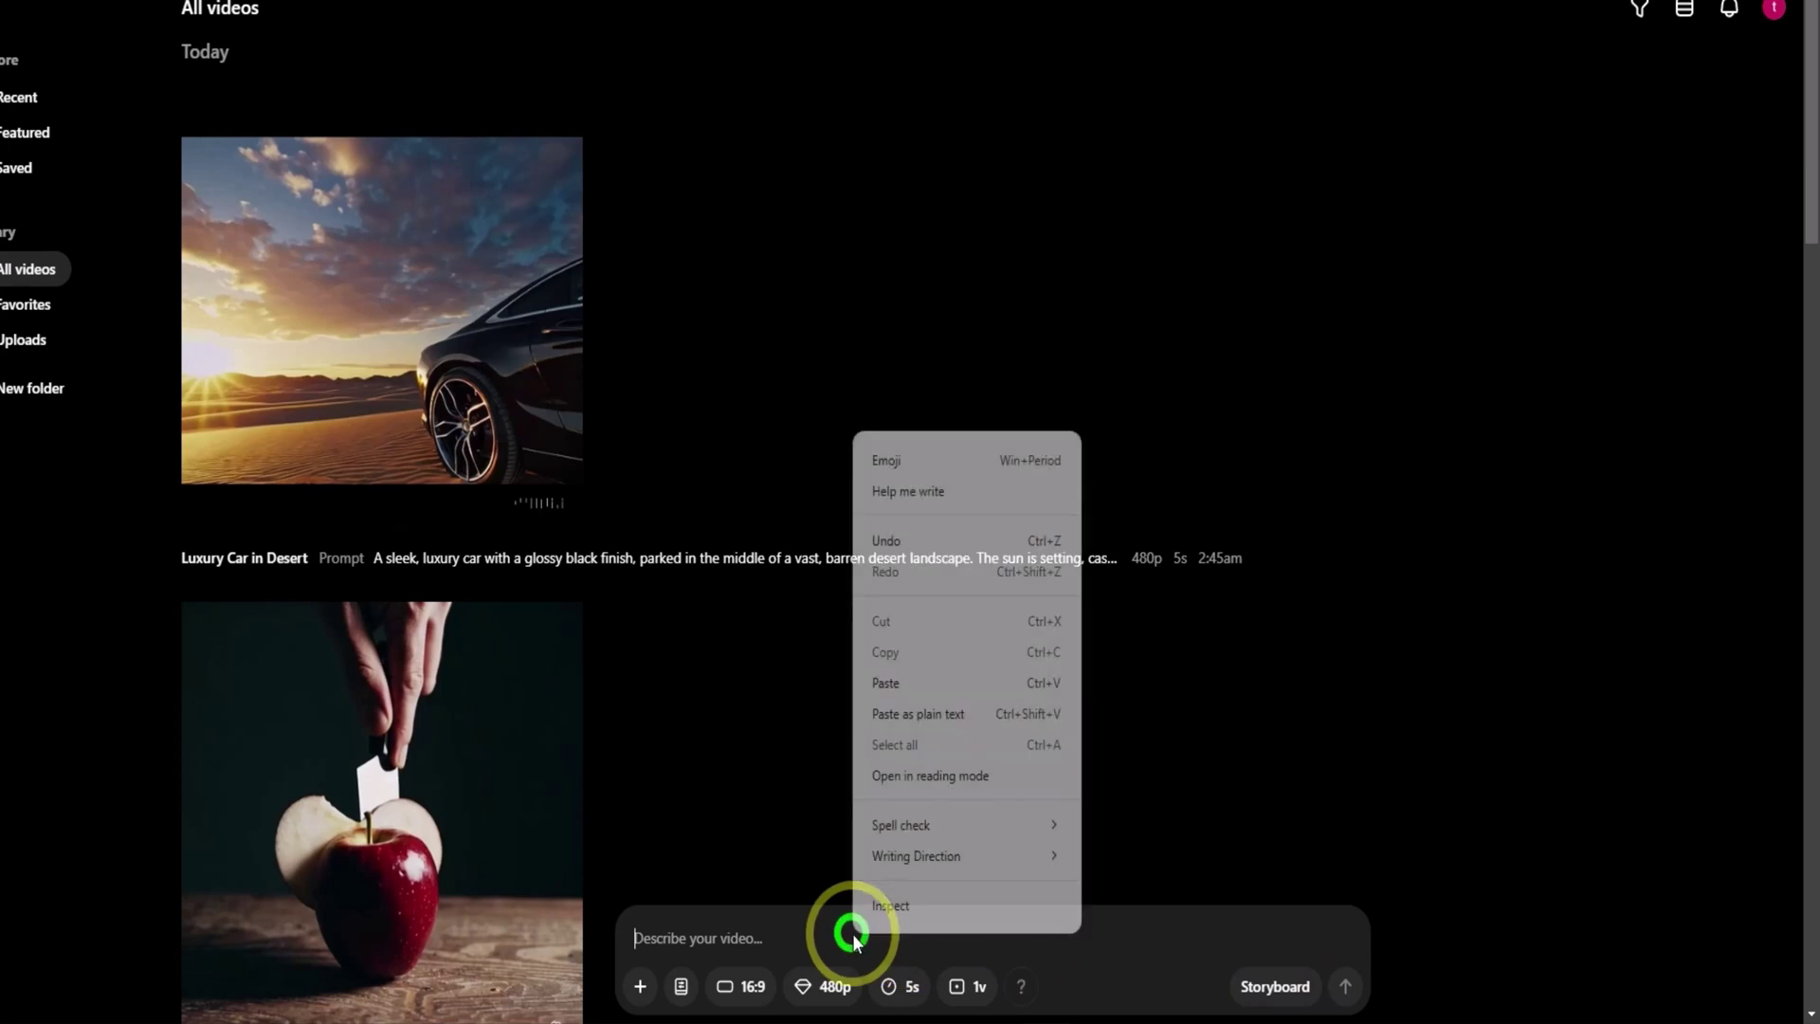
click(891, 684)
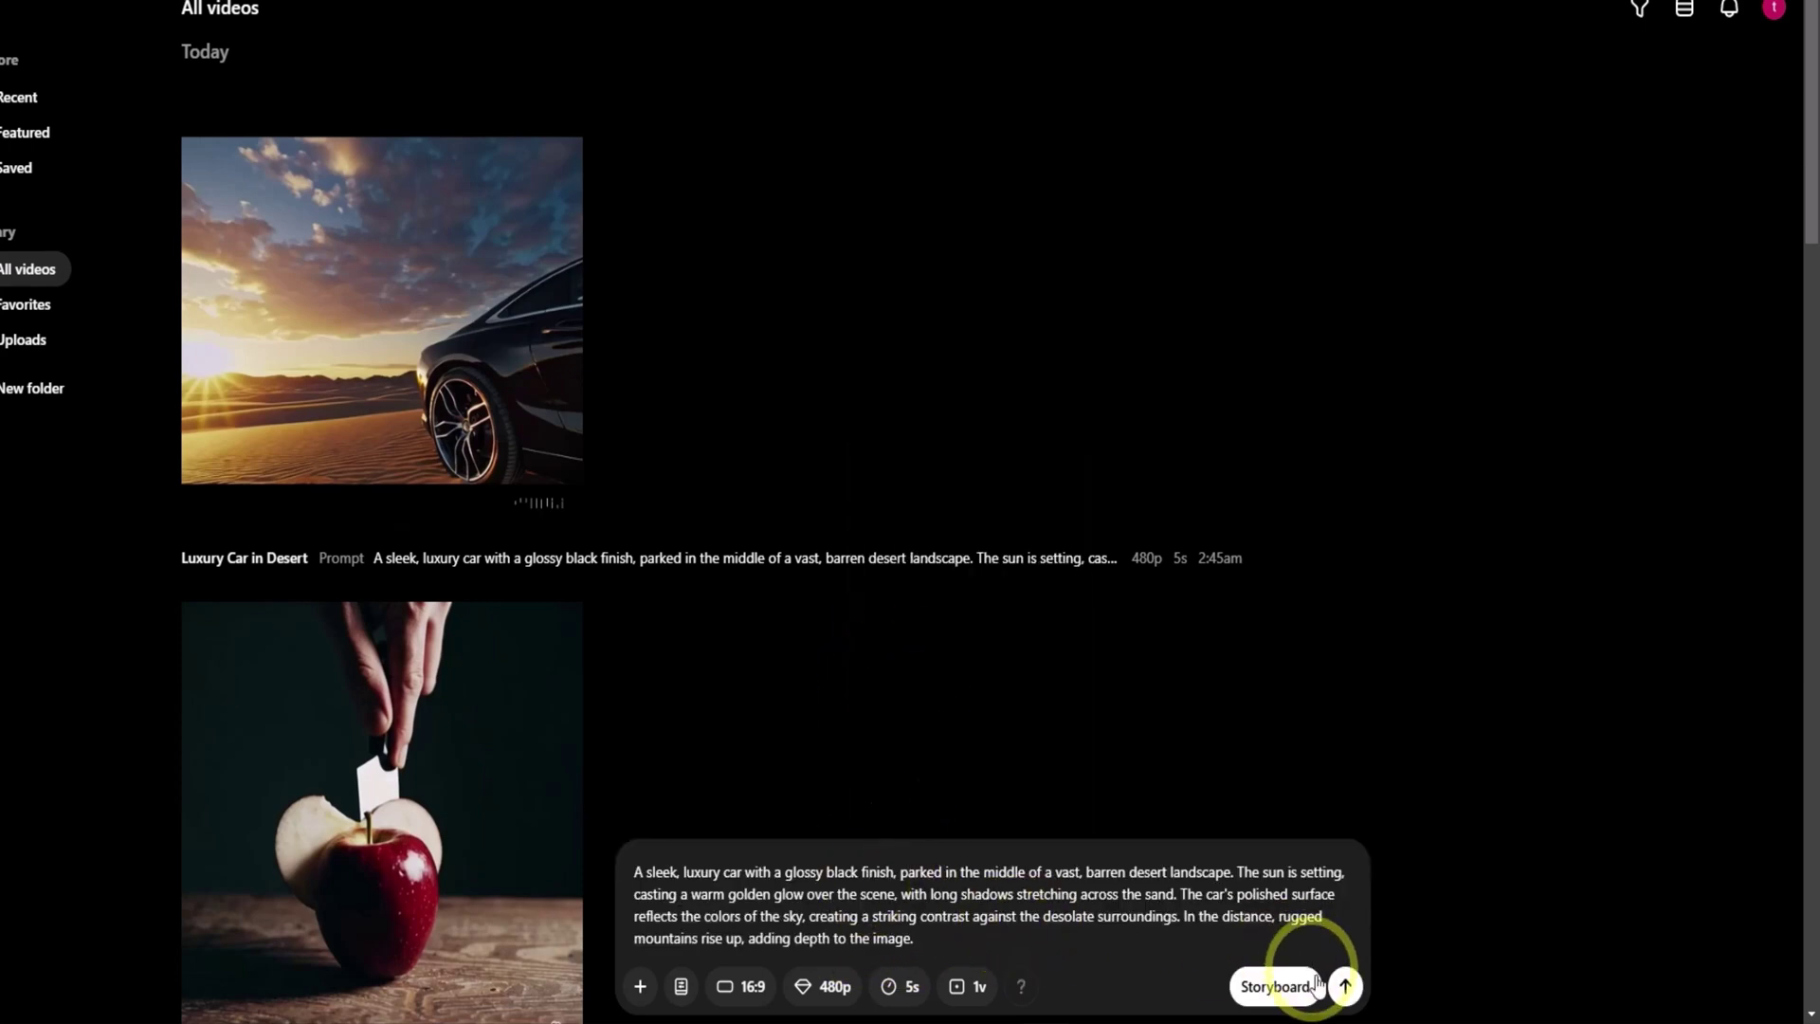
click(1344, 989)
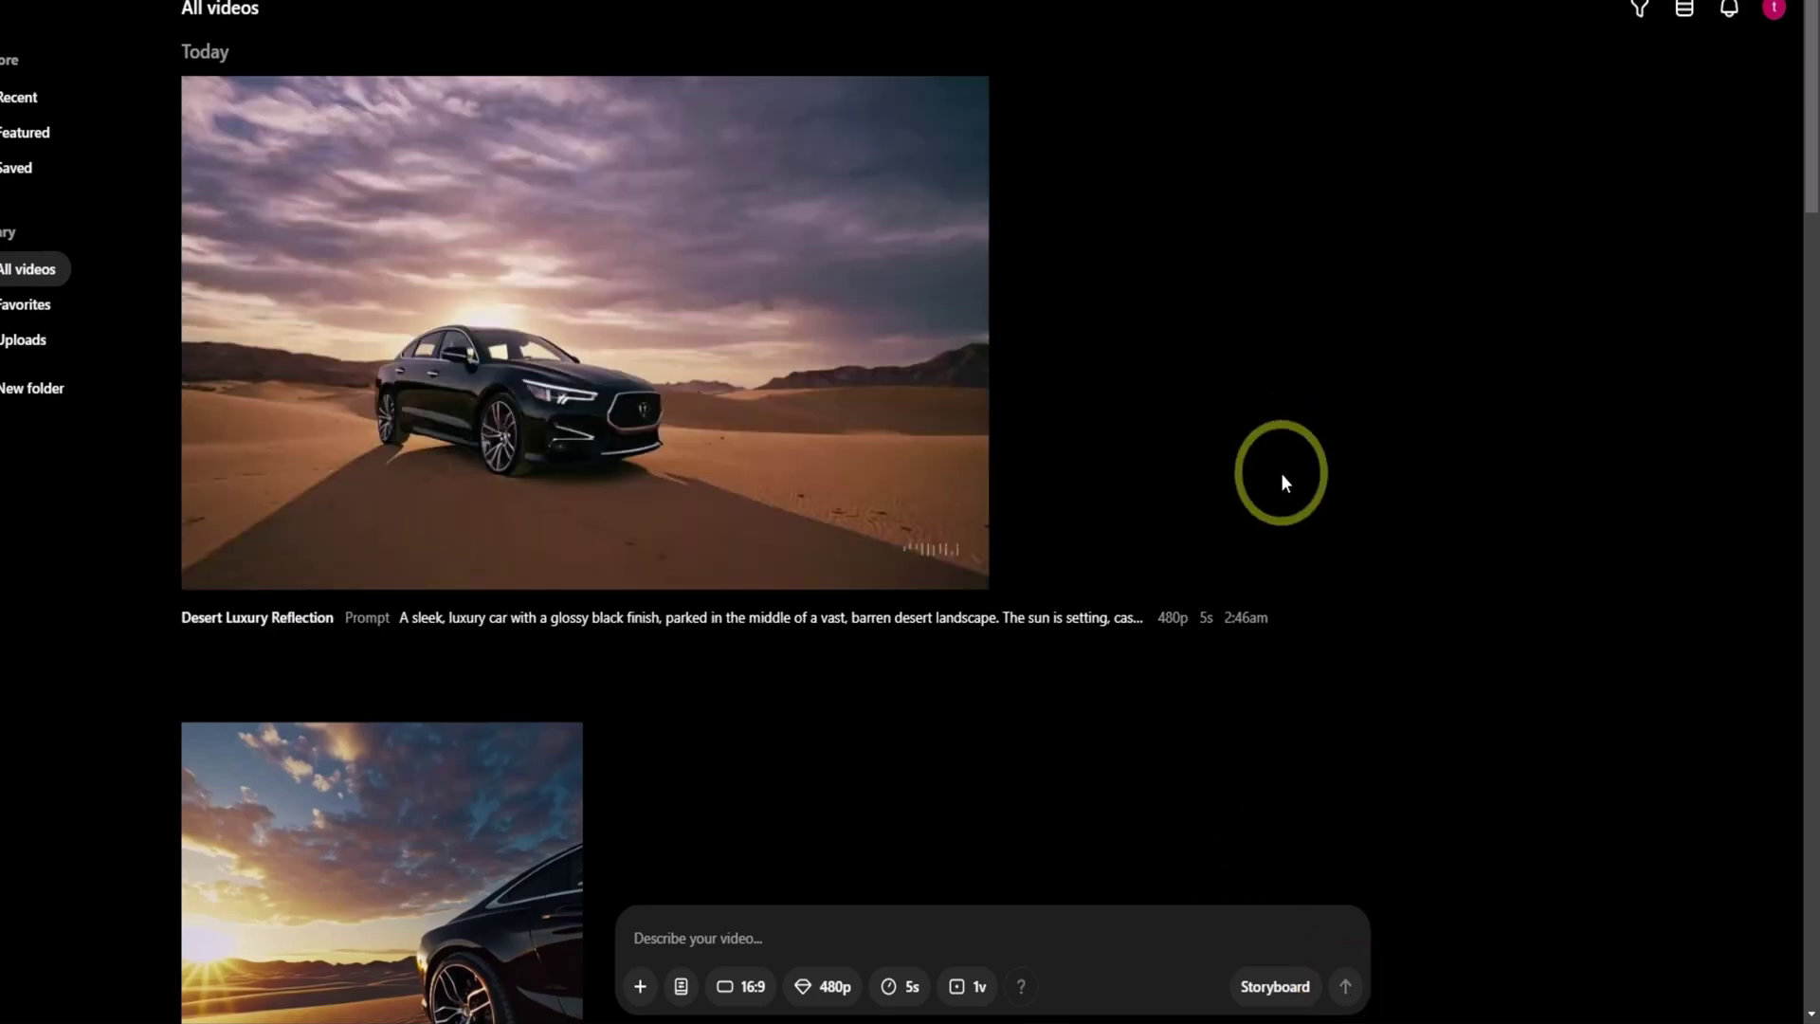
click(334, 516)
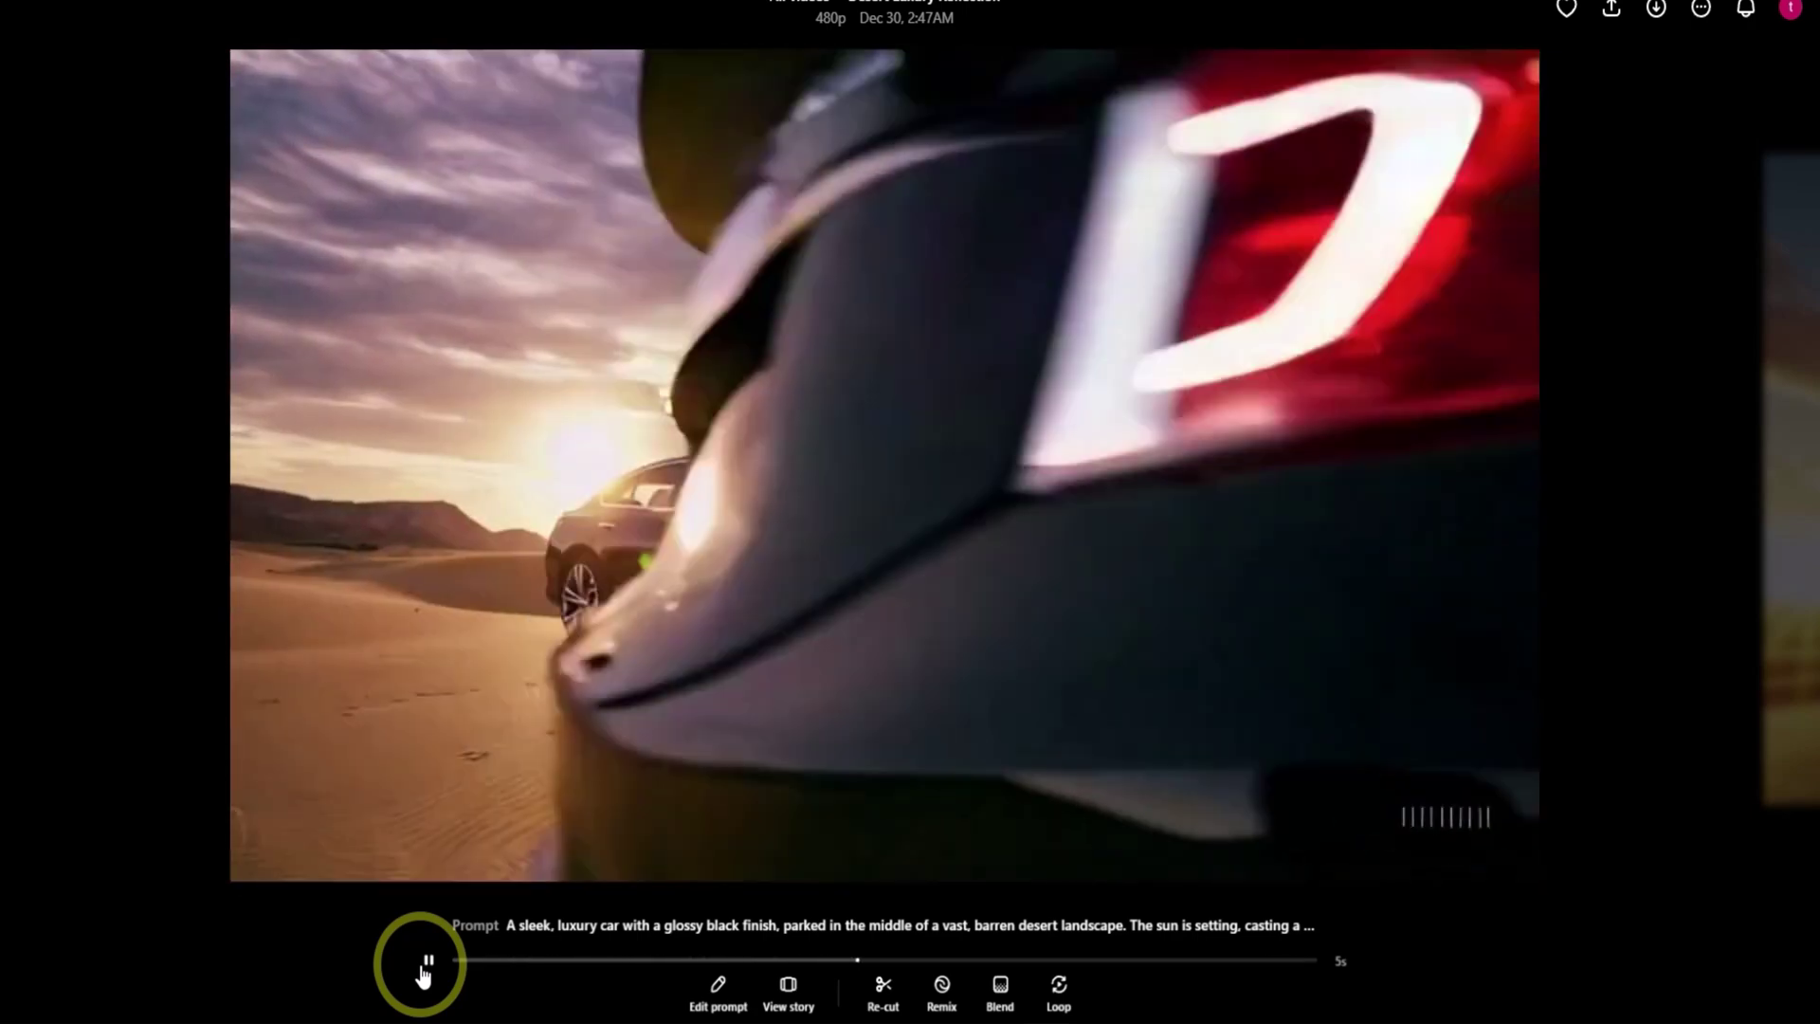
key(Escape)
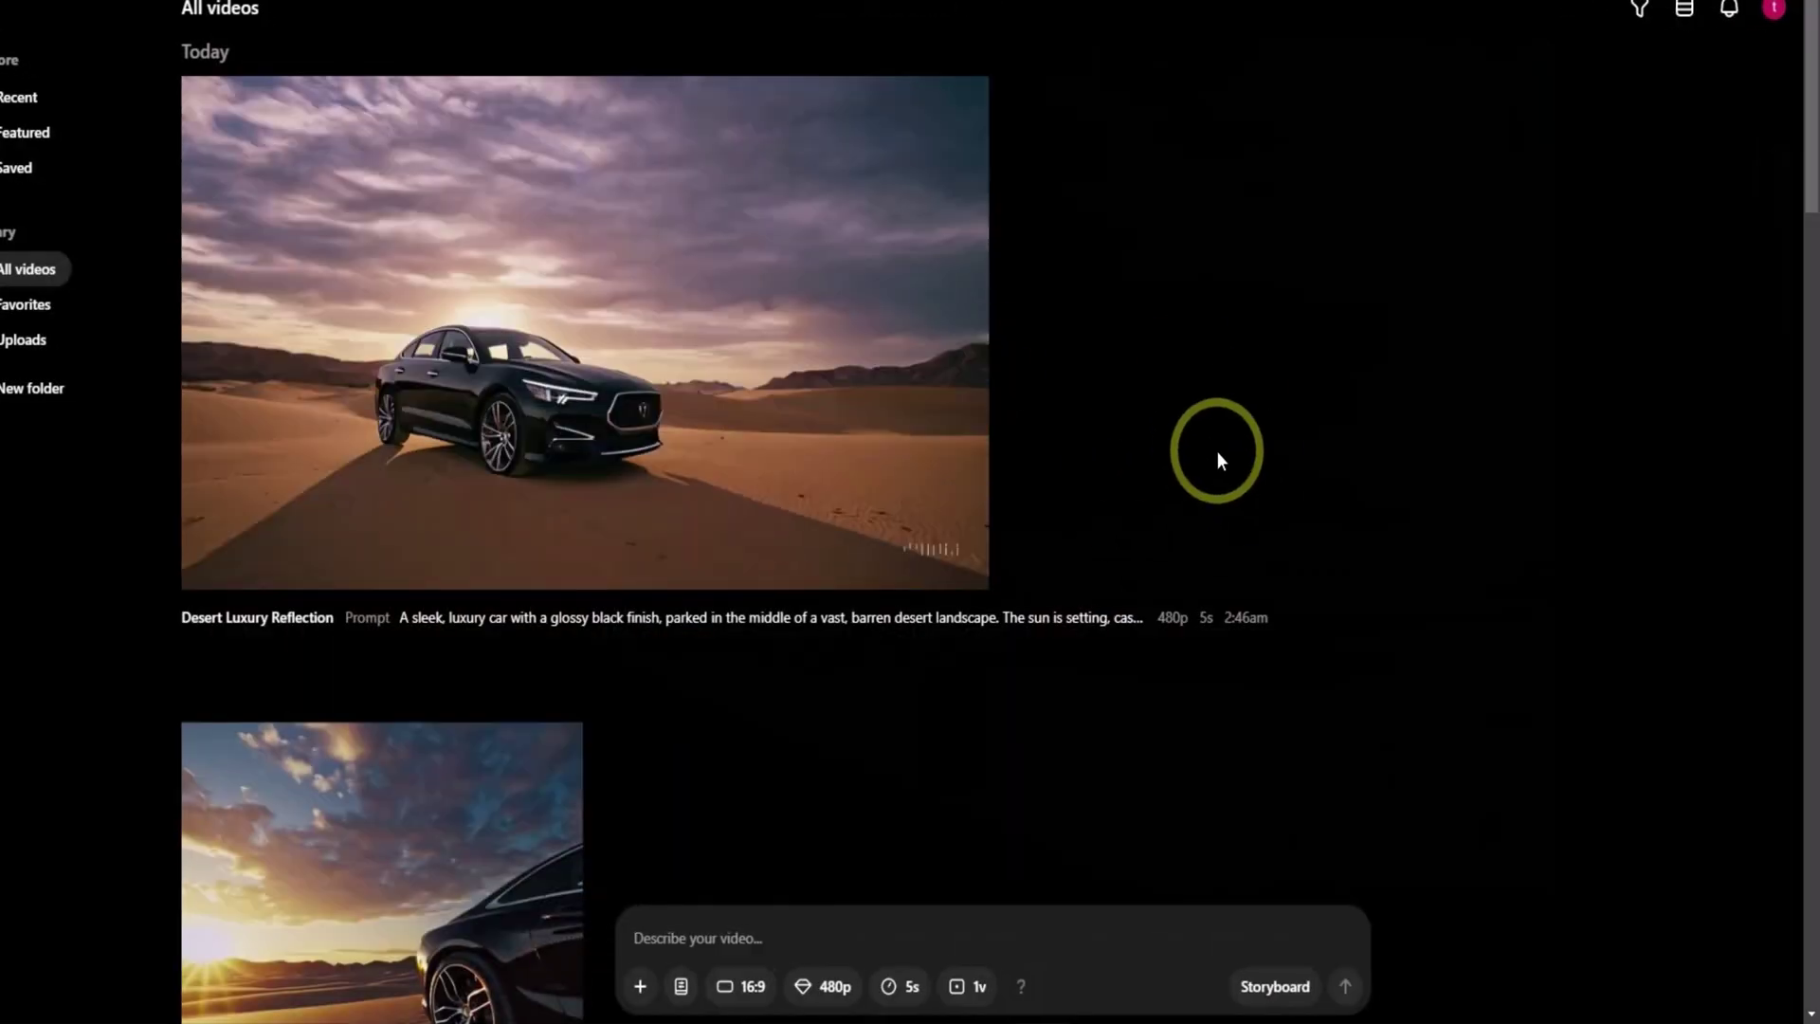